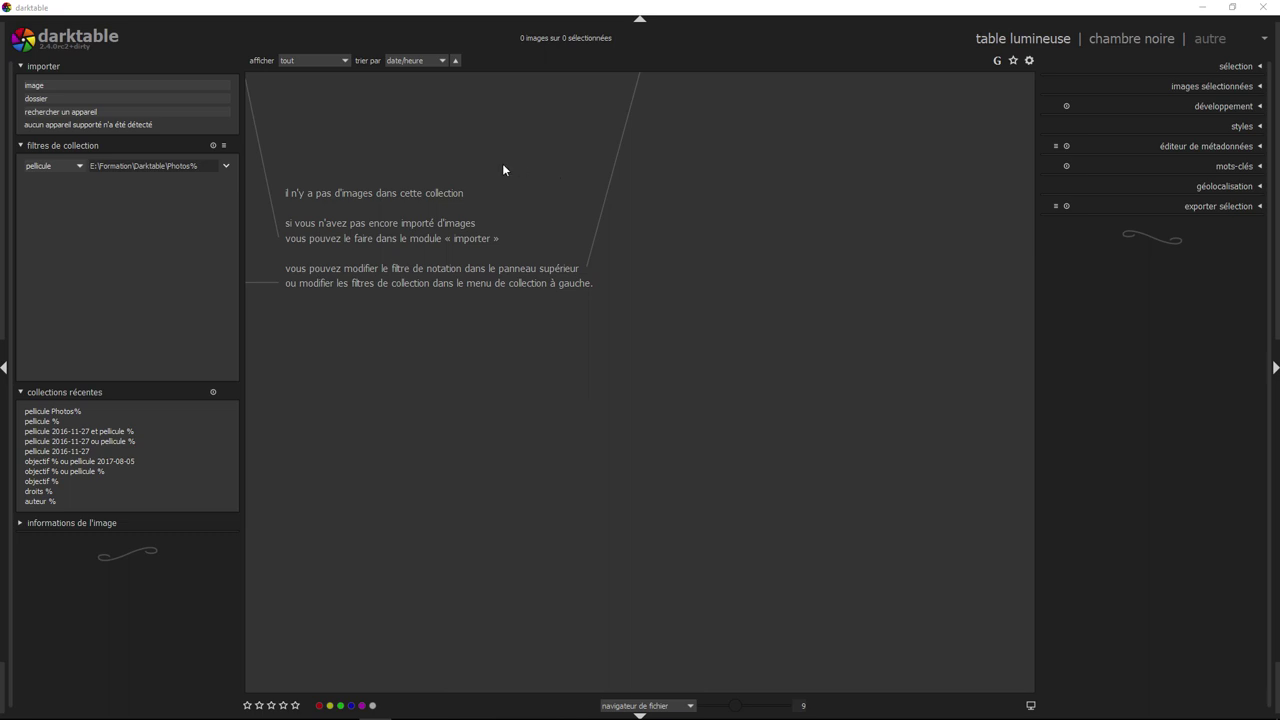
Step: Check the session file-naming options in preferences, then close them
click(1029, 60)
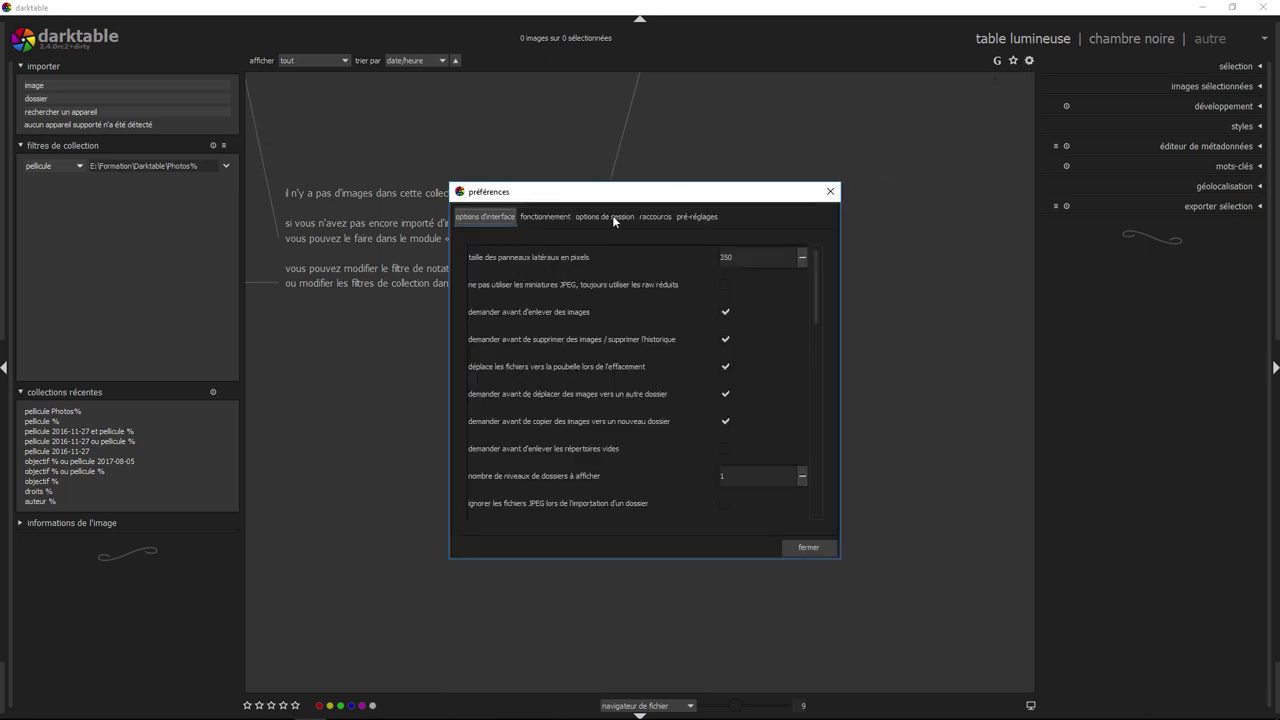
click(613, 217)
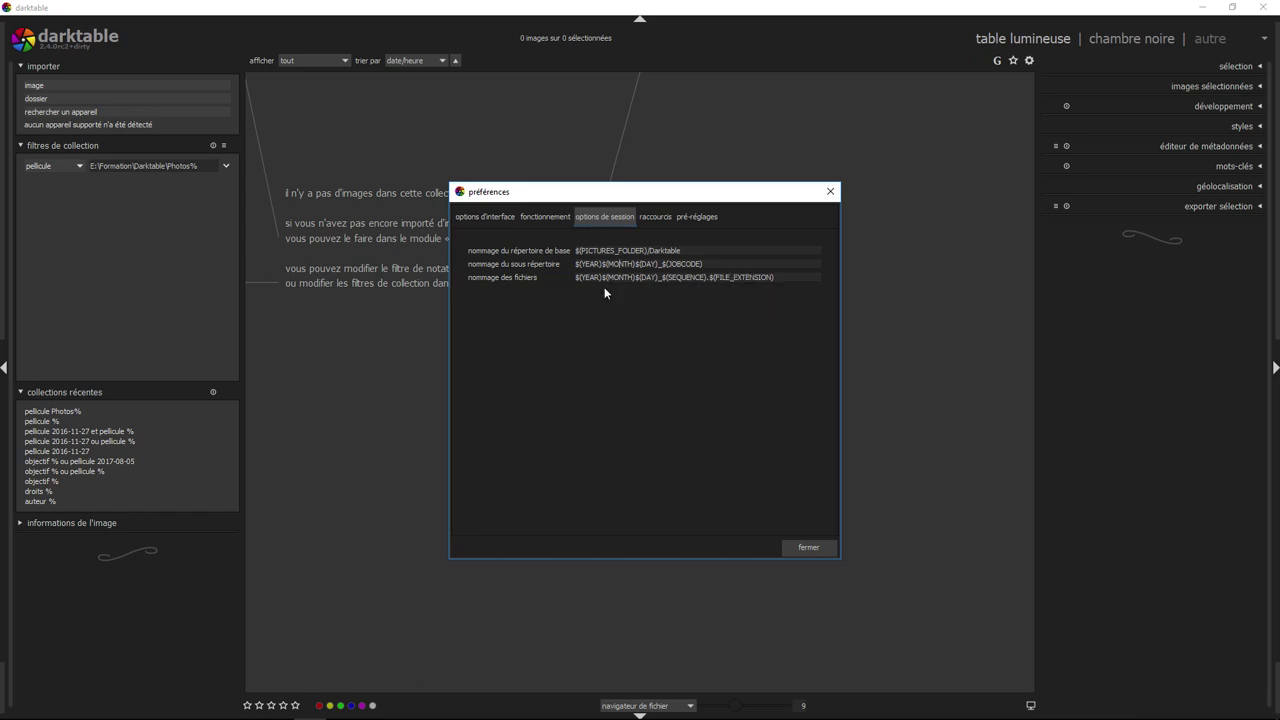
click(828, 193)
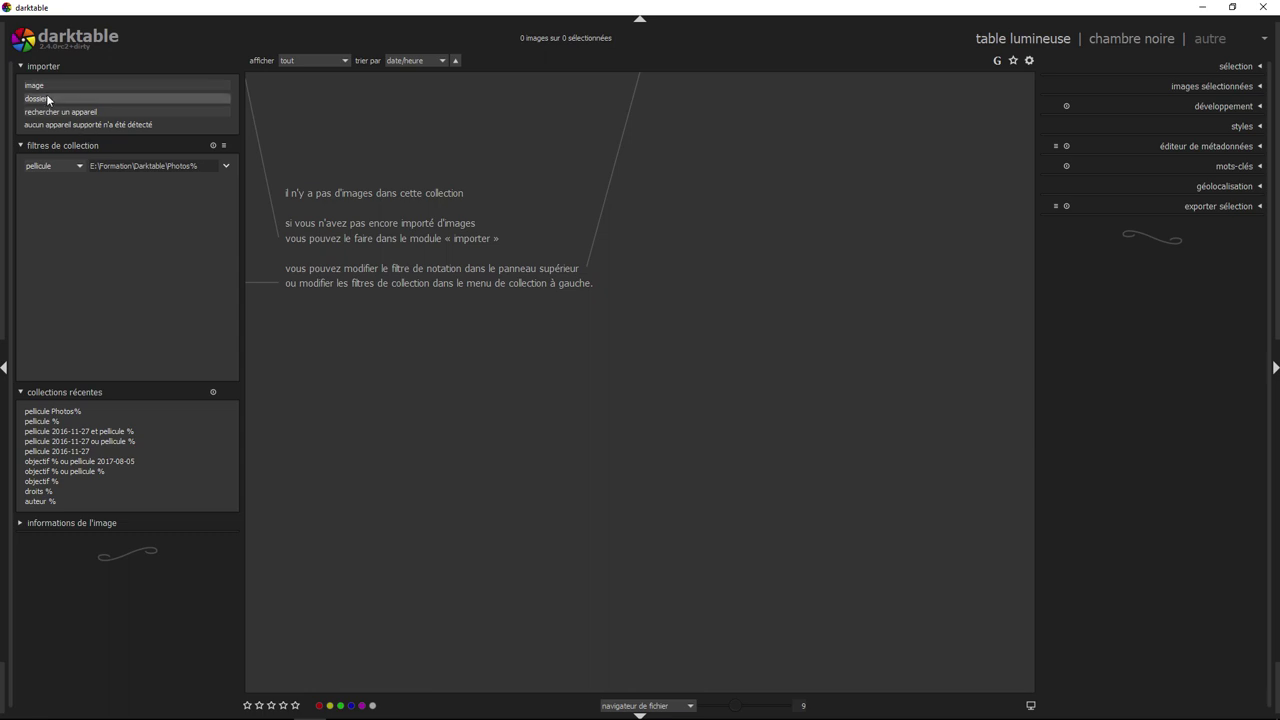
Step: Import the Photos folder's 74 pictures after reviewing import options and licence and author metadata
click(46, 96)
click(502, 226)
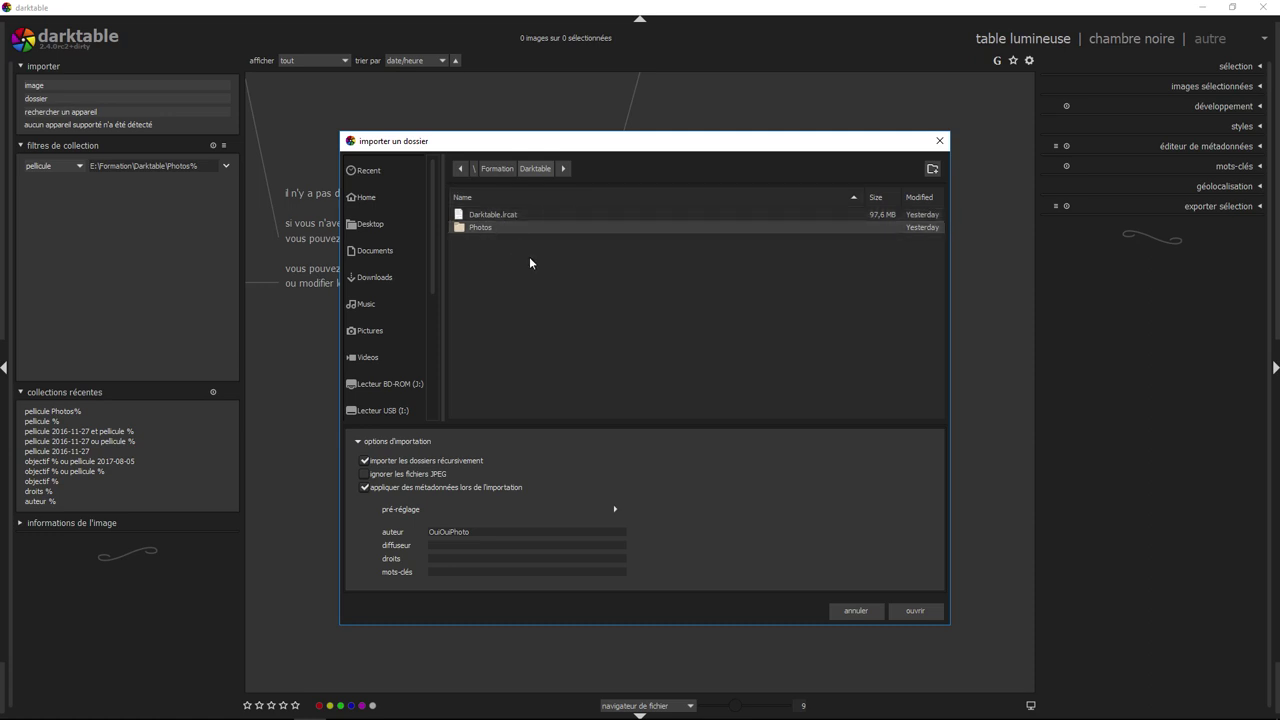
click(358, 441)
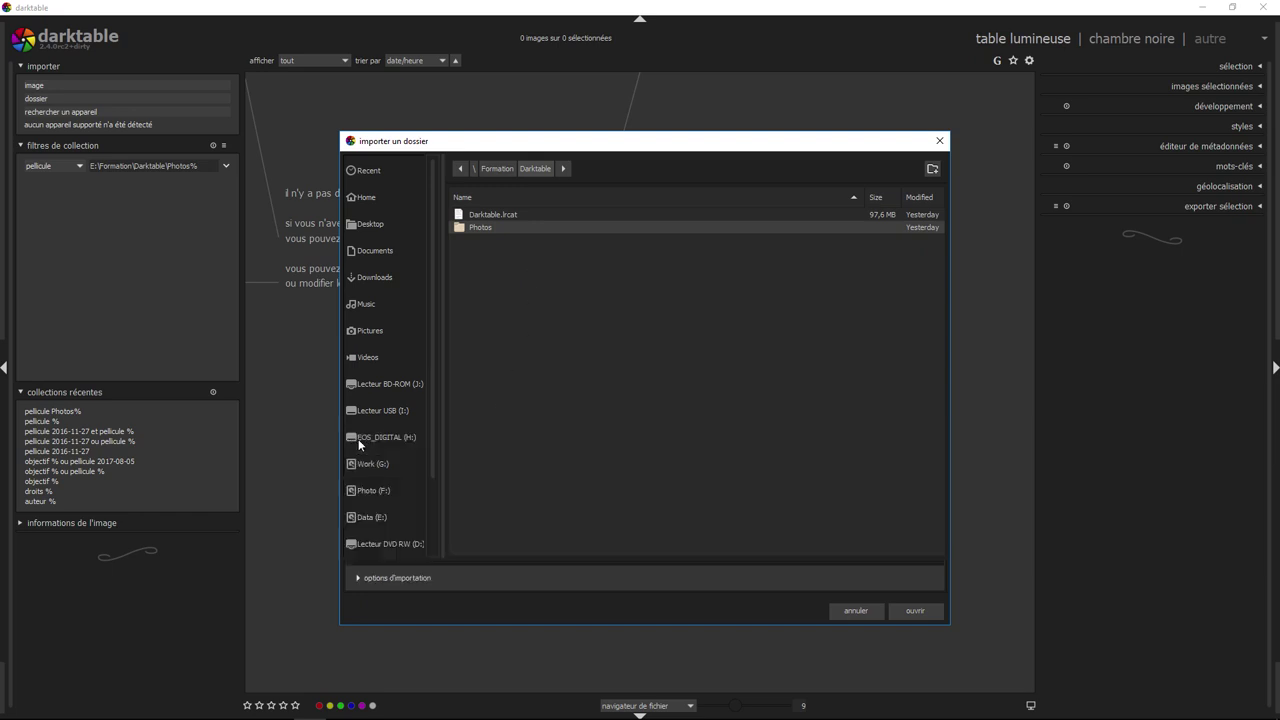
click(359, 578)
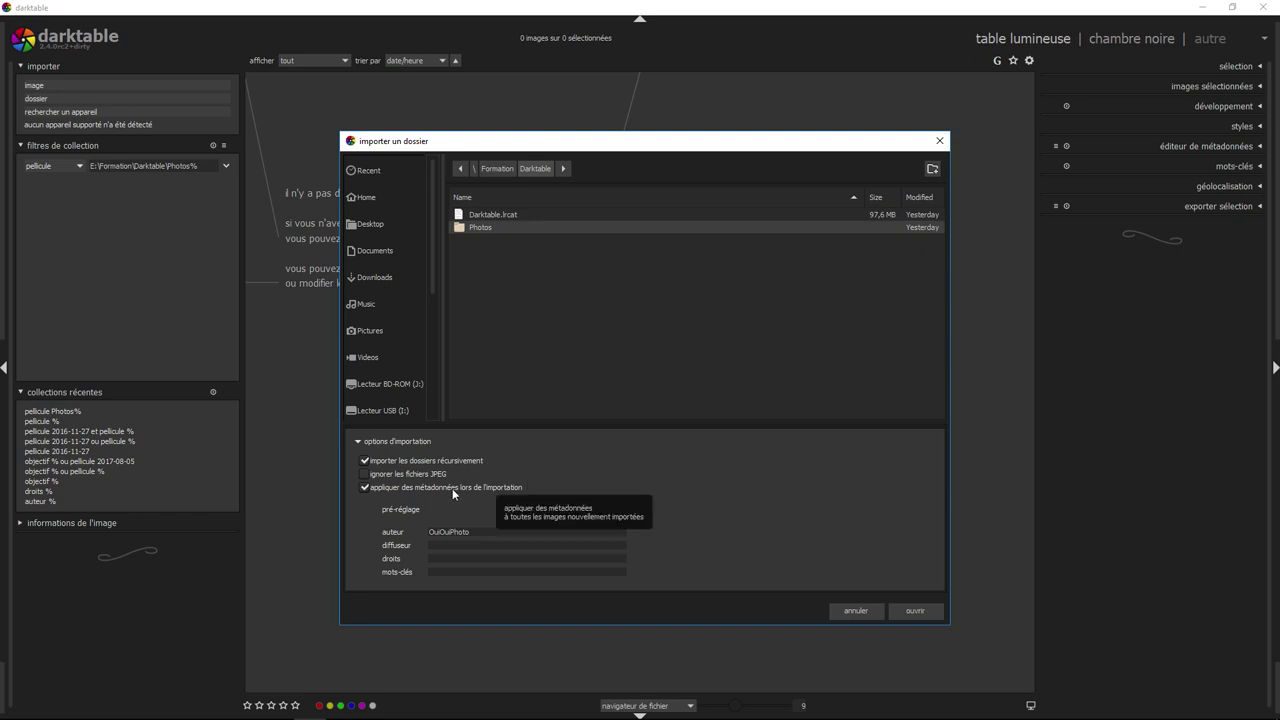
click(476, 510)
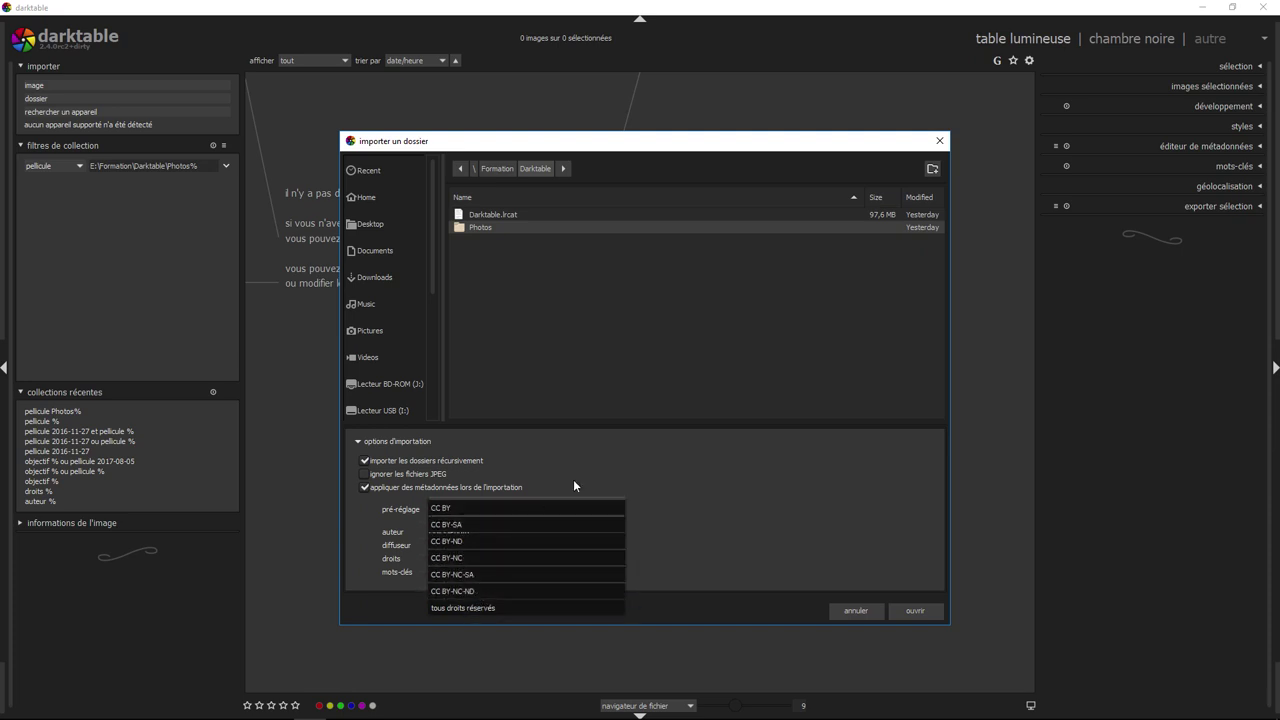
click(585, 468)
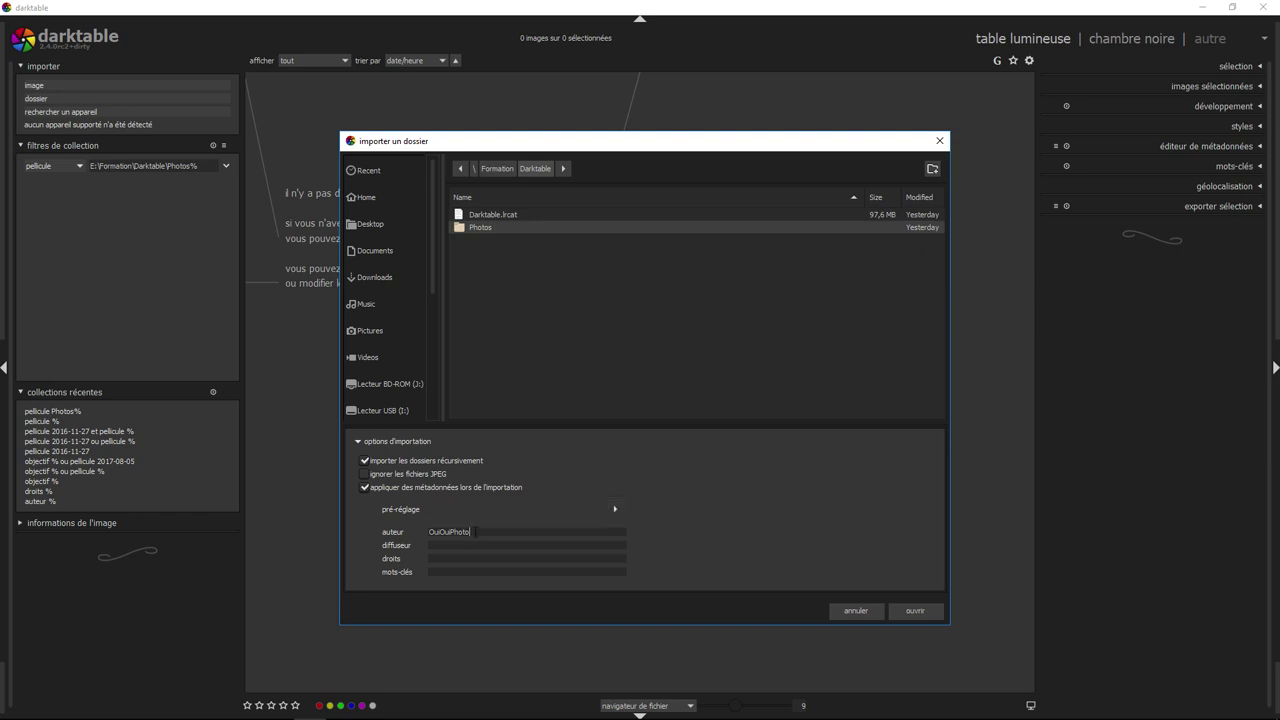
double_click(486, 531)
click(914, 610)
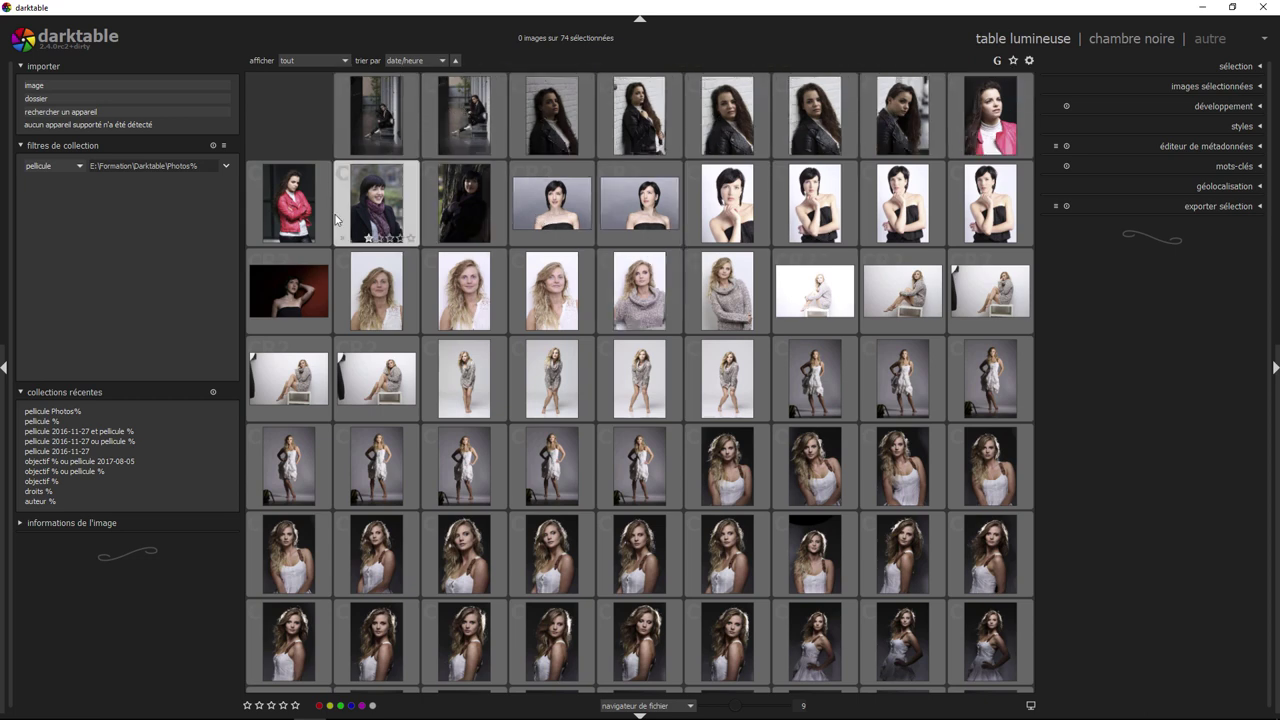
mouse_move(815, 553)
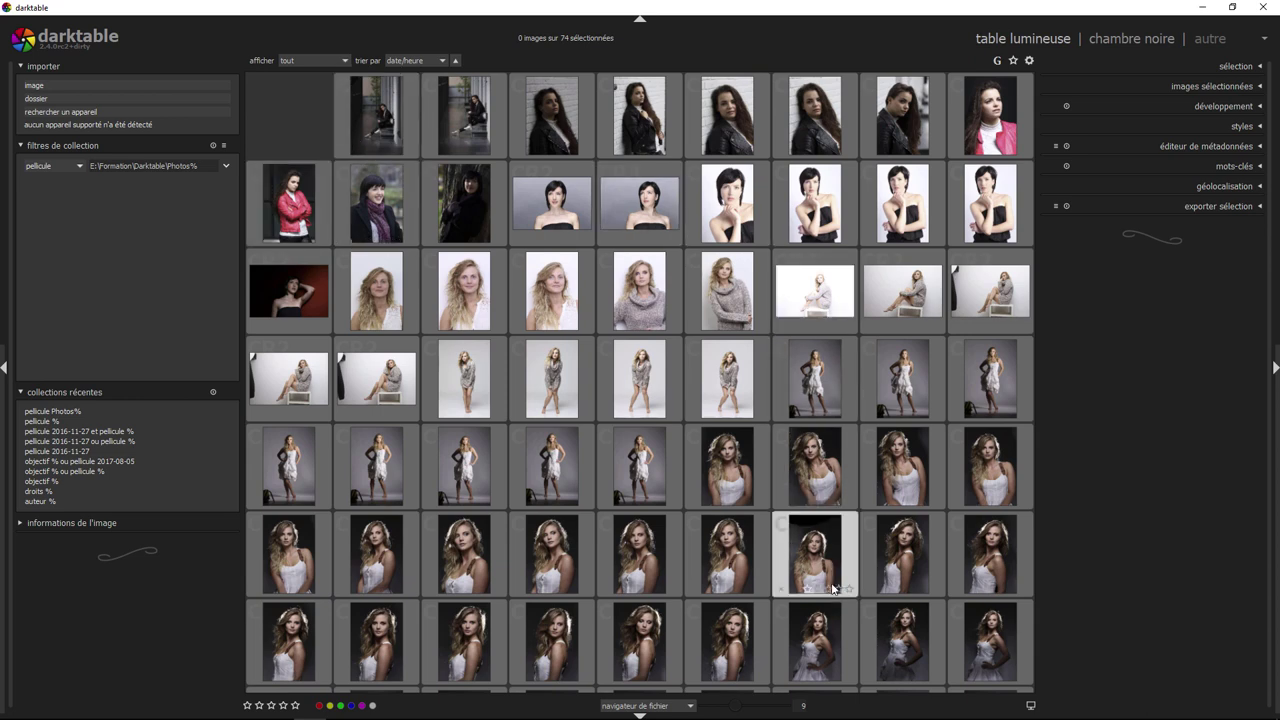
Step: Show thumbnails four per row and preview the sitting and grey-background portraits full-screen
mouse_move(737, 710)
mouse_down()
mouse_move(757, 708)
mouse_move(712, 708)
mouse_up()
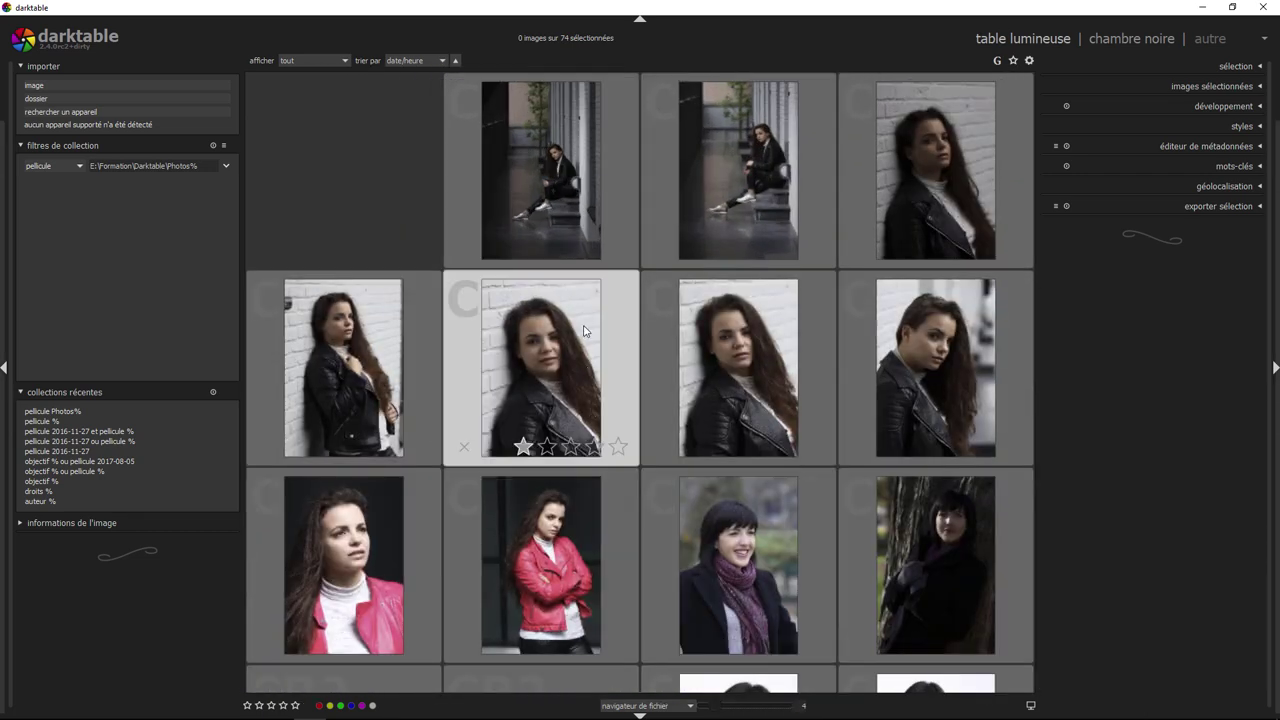
click(539, 174)
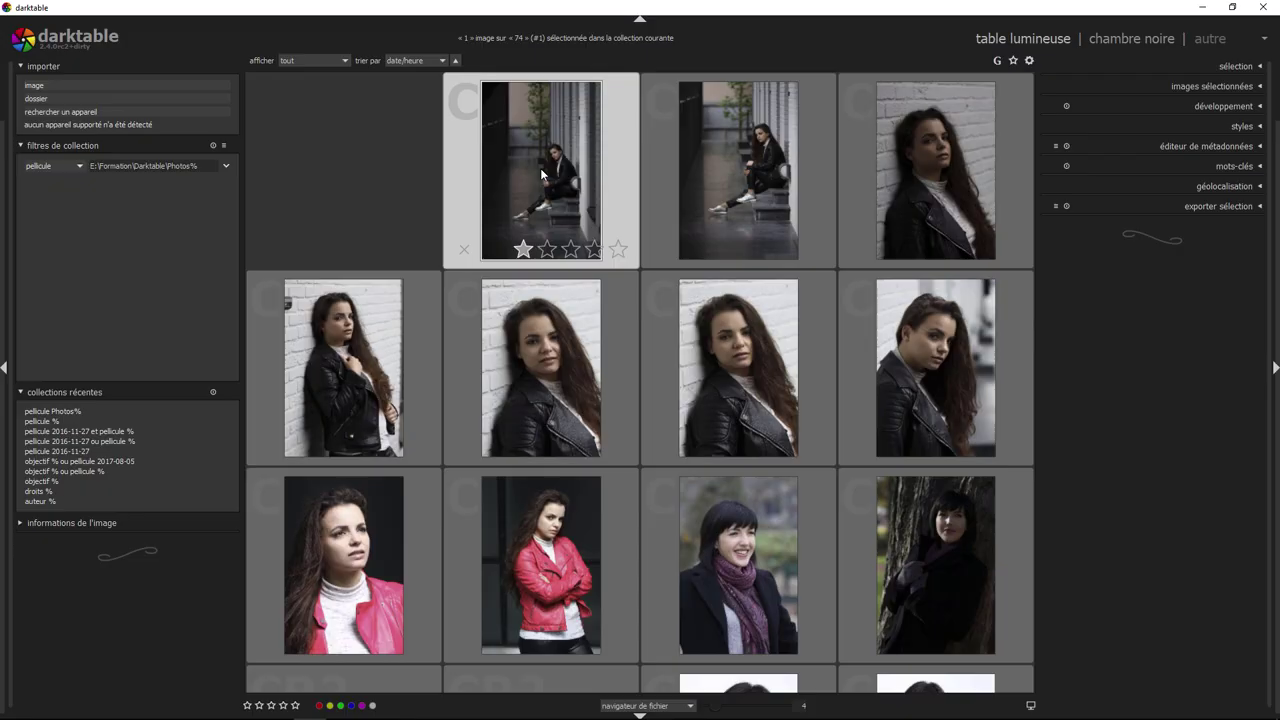
key(w)
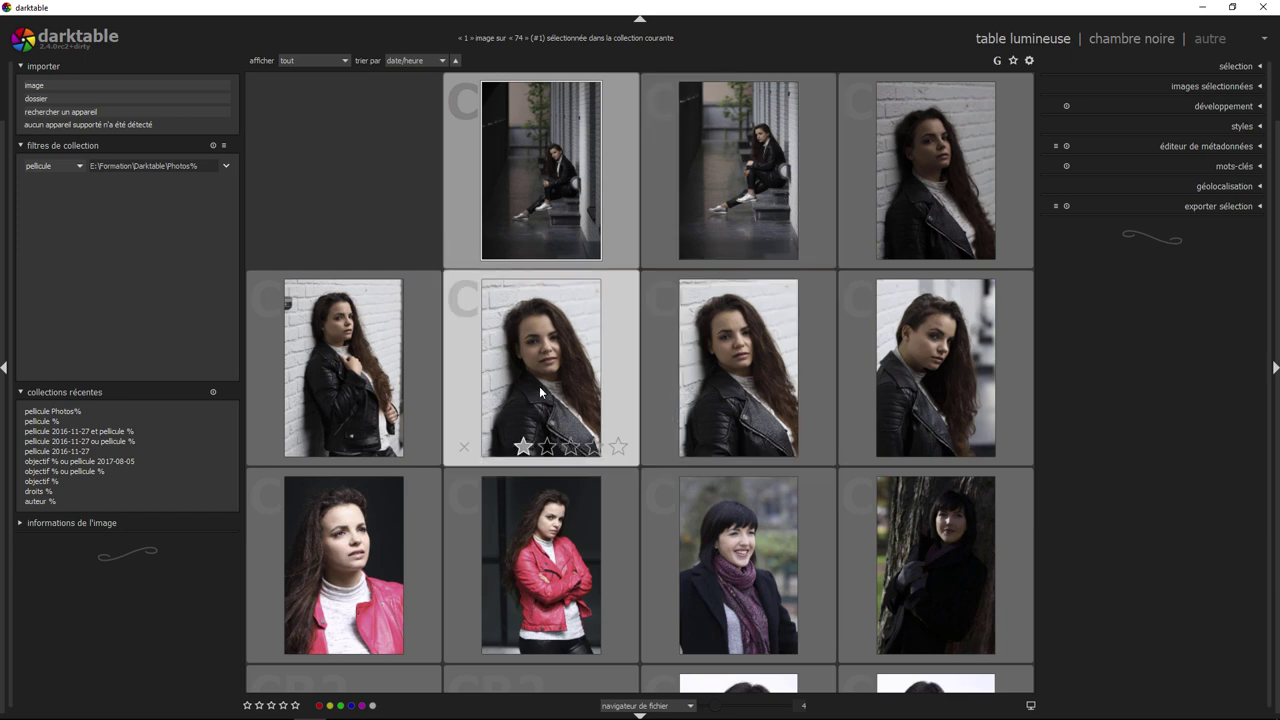
scroll(580, 340, down, 2)
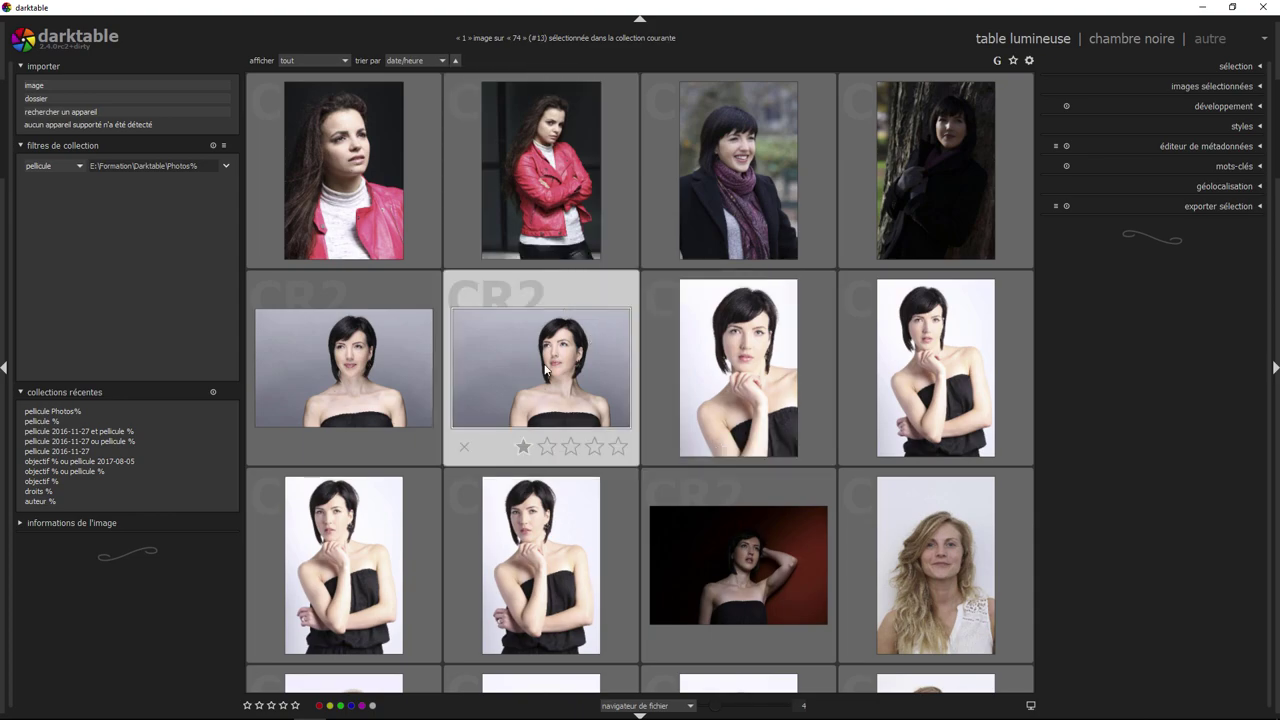
key(w)
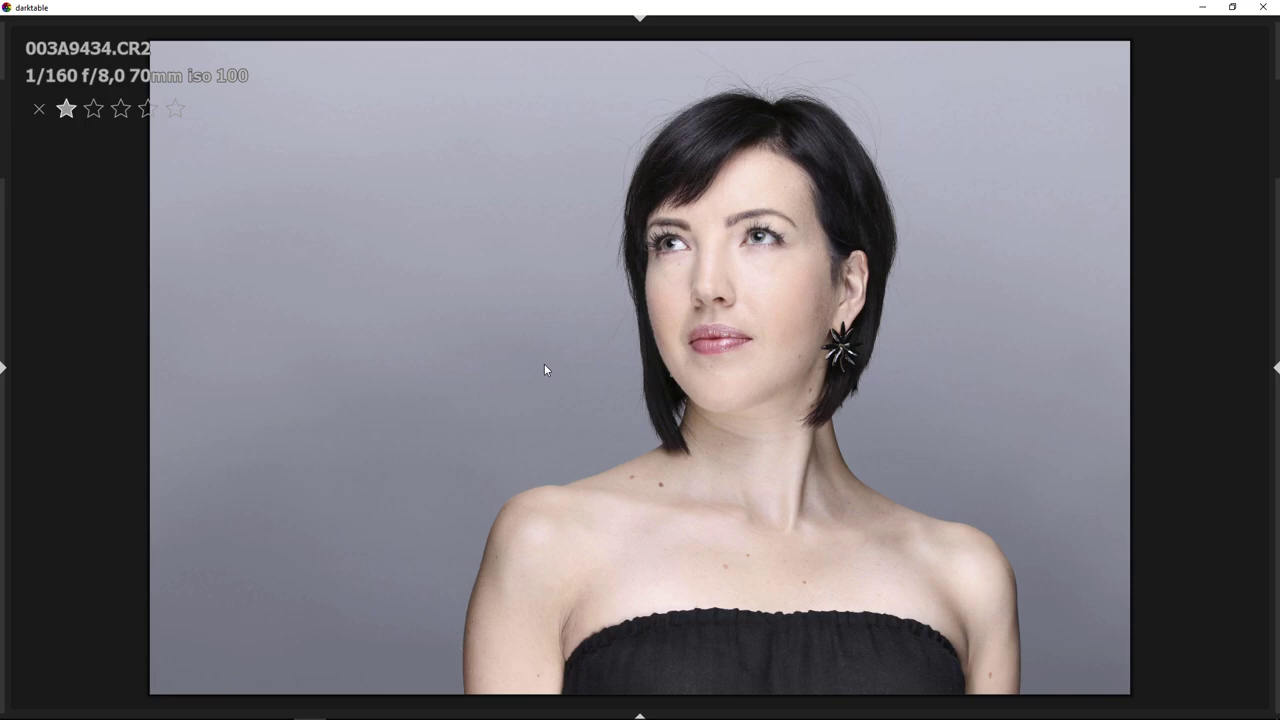
key(w)
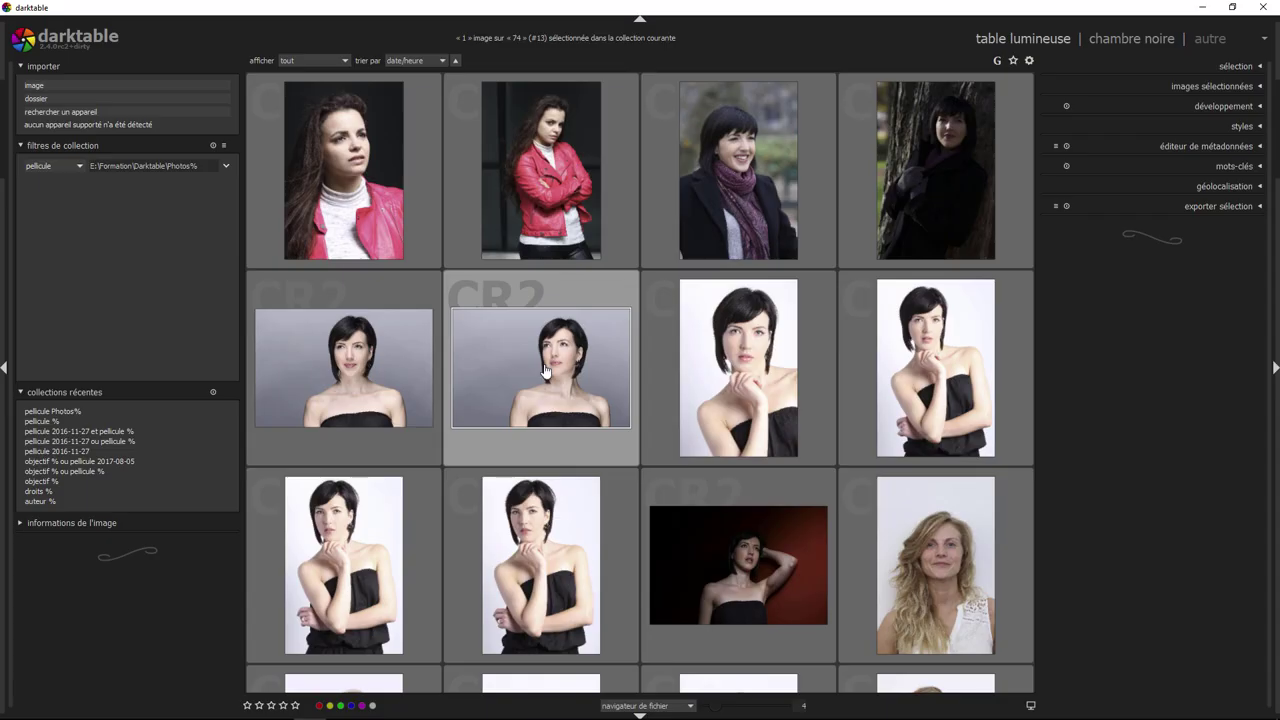
scroll(544, 371, up, 2)
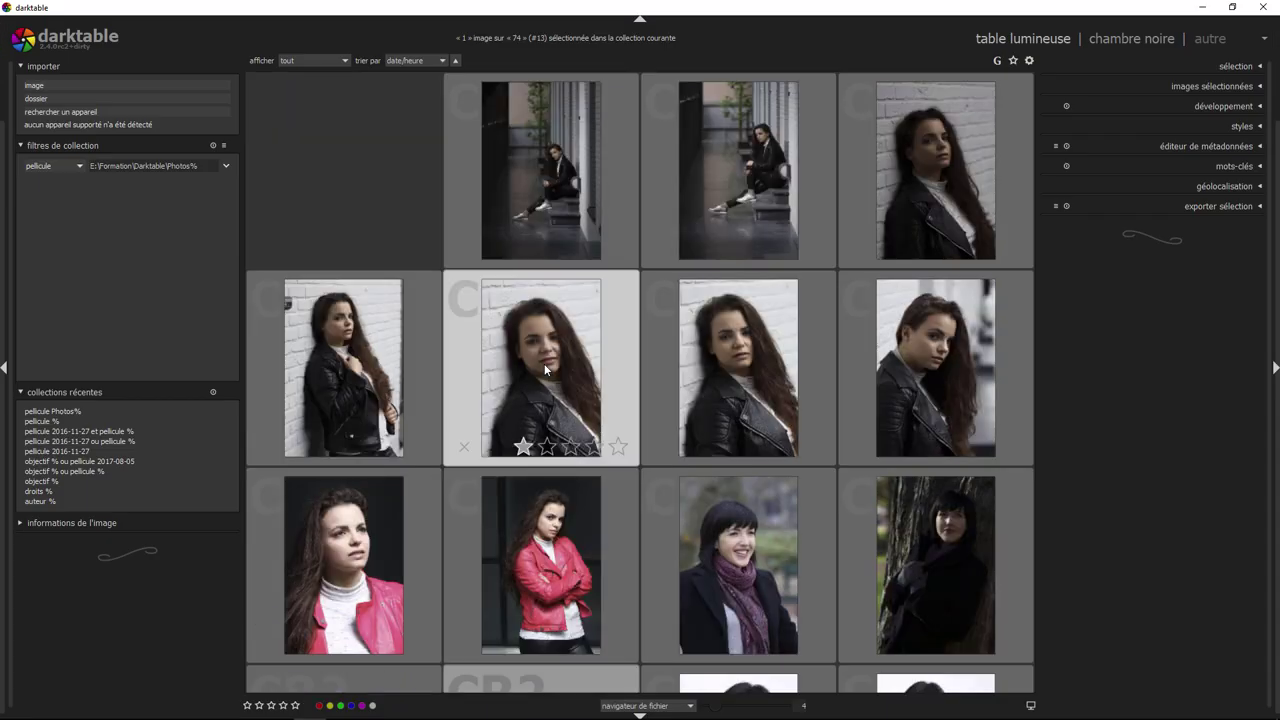
Step: Look over the sort order choices and browse through the imported photos
click(414, 60)
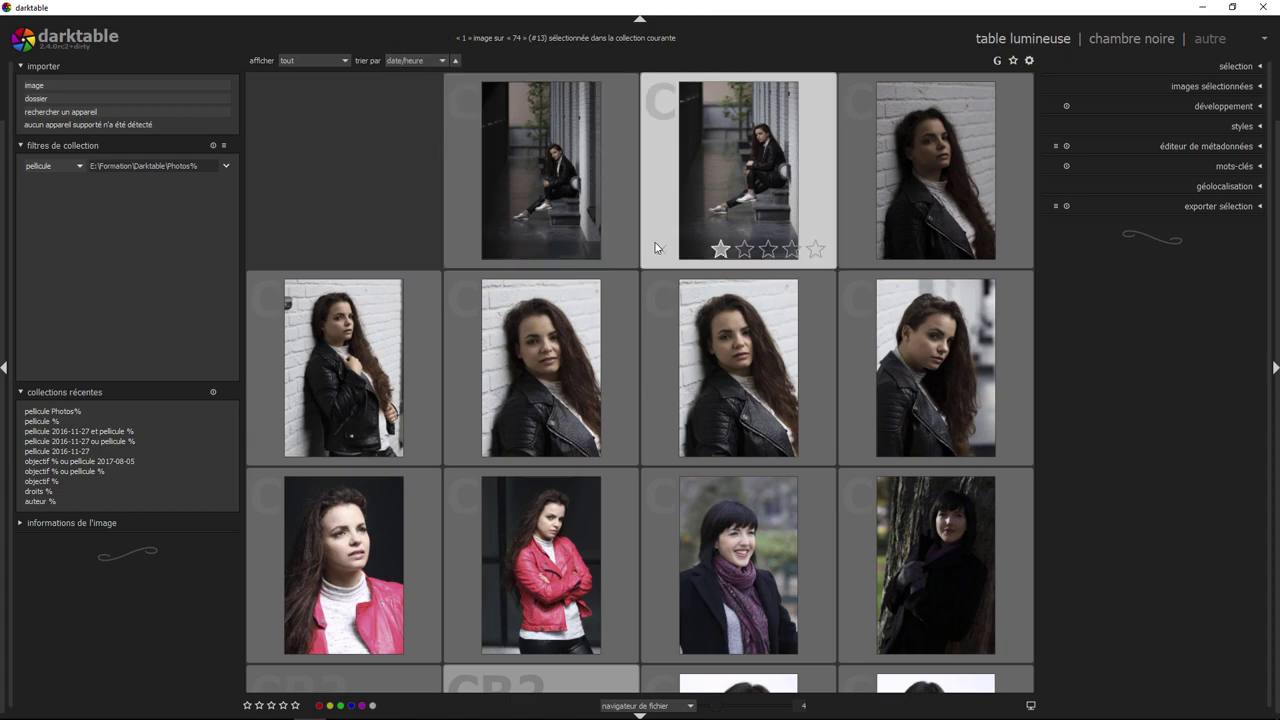
scroll(655, 247, down, 1)
scroll(655, 247, down, 1)
scroll(655, 247, up, 2)
scroll(655, 247, down, 2)
scroll(655, 247, down, 1)
scroll(655, 247, down, 1)
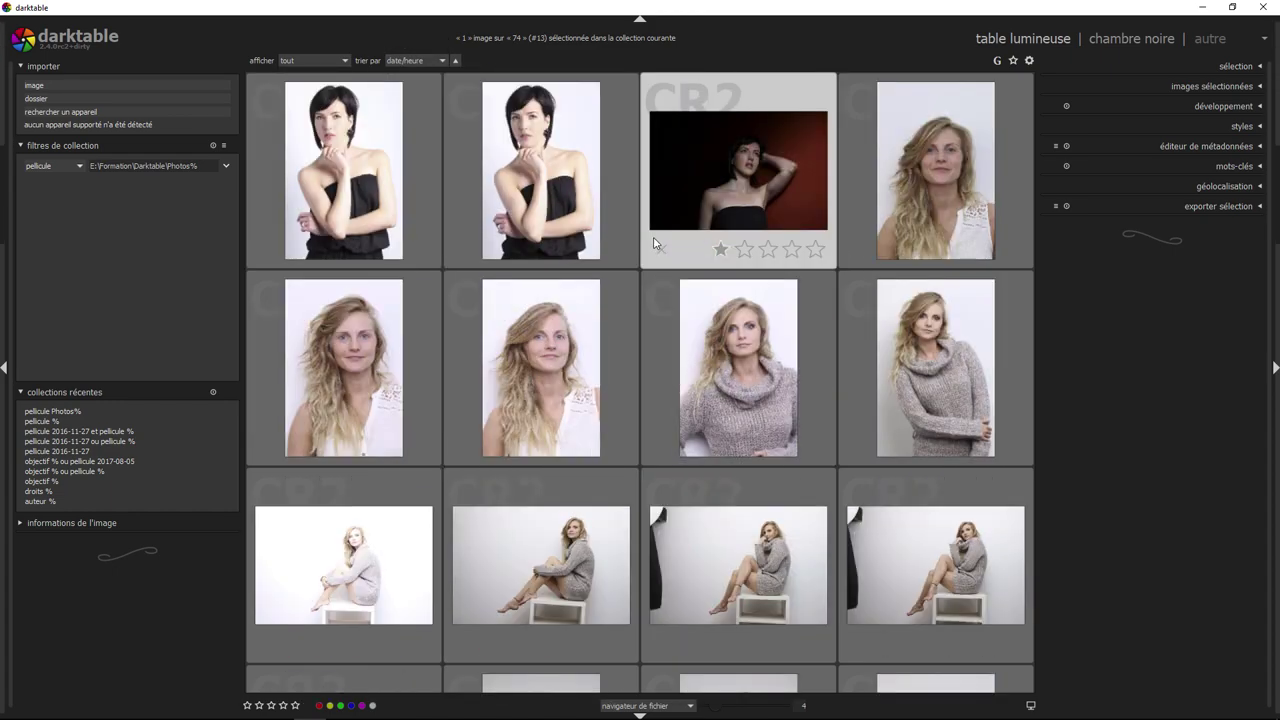
scroll(654, 240, down, 1)
scroll(653, 236, down, 1)
scroll(652, 232, down, 1)
scroll(652, 238, down, 1)
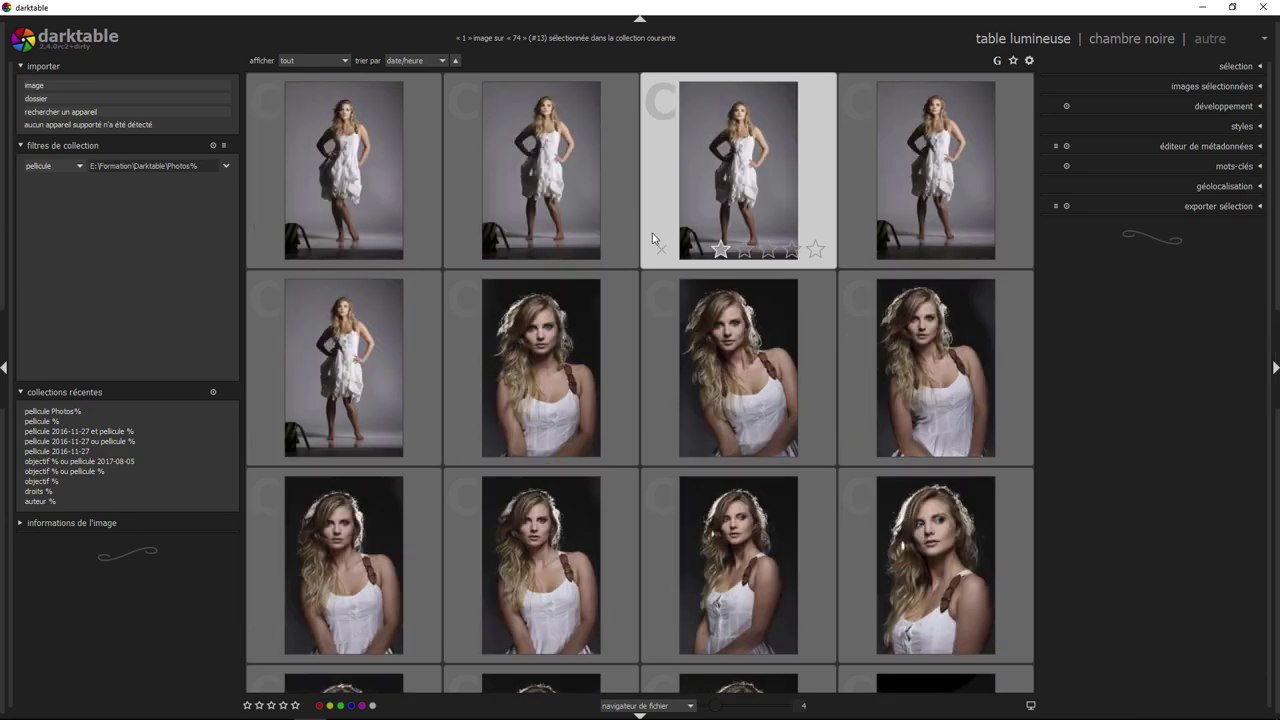
scroll(652, 232, up, 3)
scroll(652, 232, up, 3)
scroll(652, 232, up, 2)
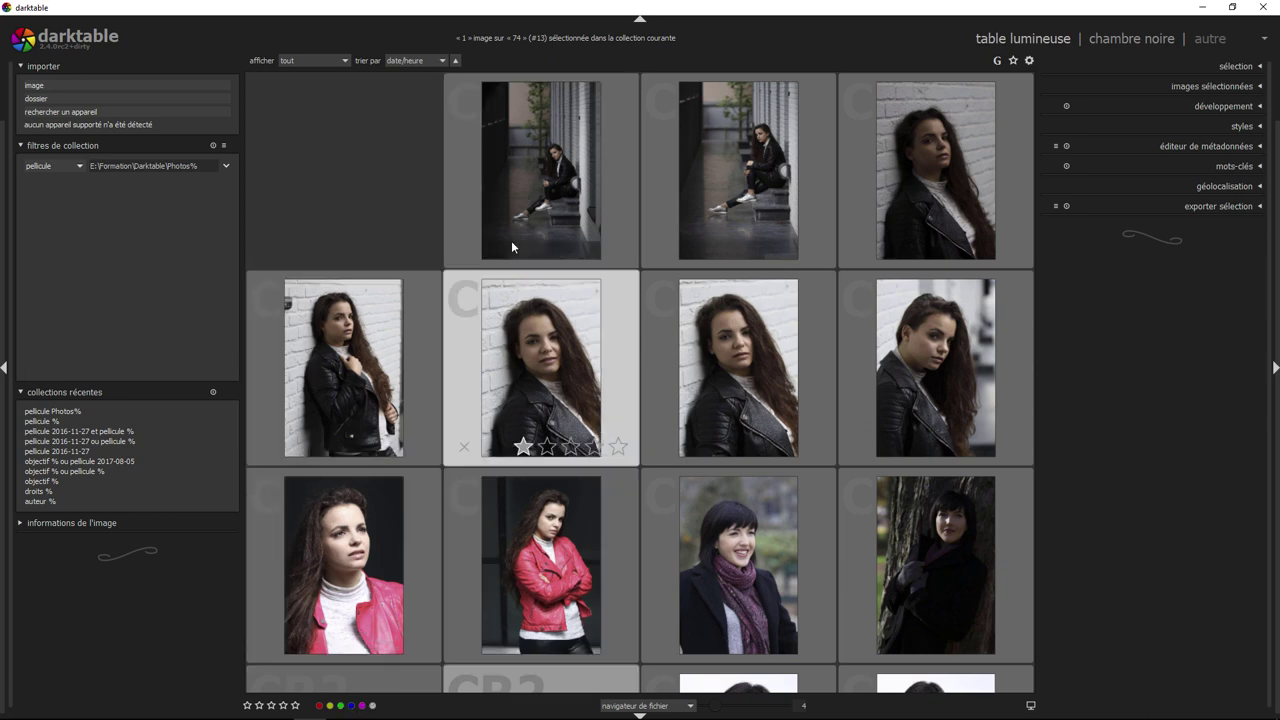
mouse_move(541, 170)
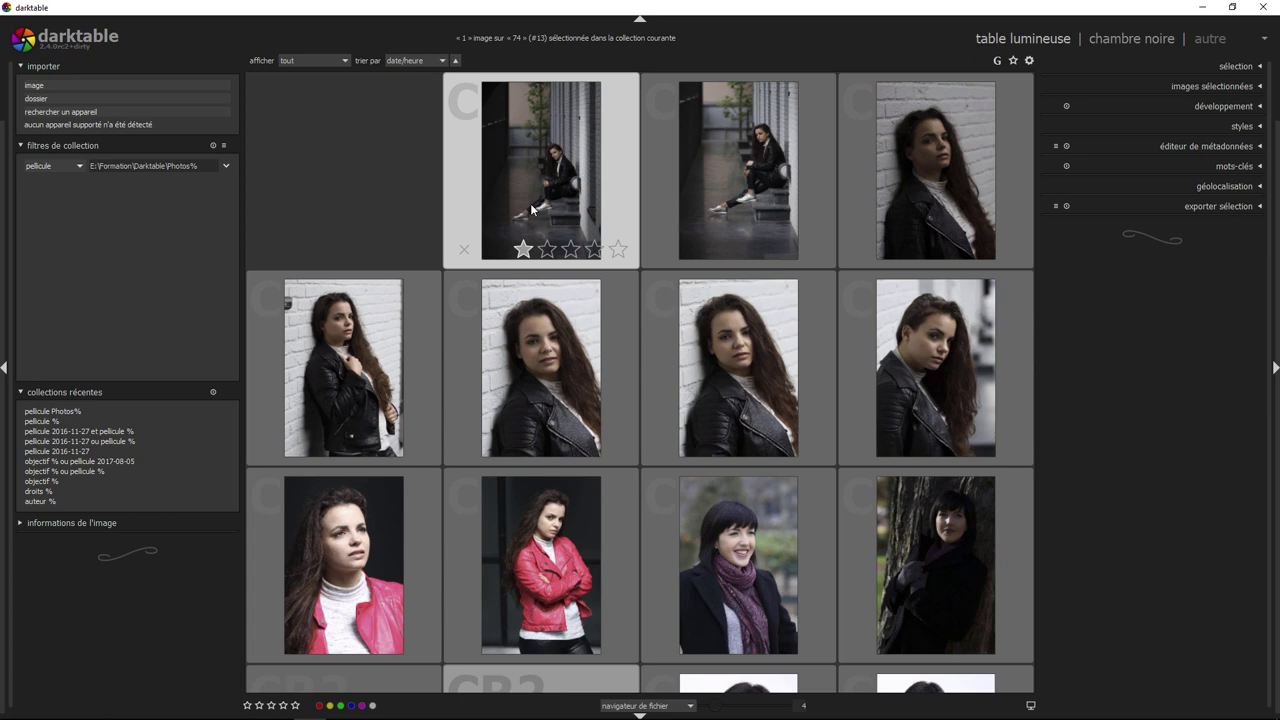
Step: Reject two top-row photos and preview the red-jacket photo full-screen
click(464, 249)
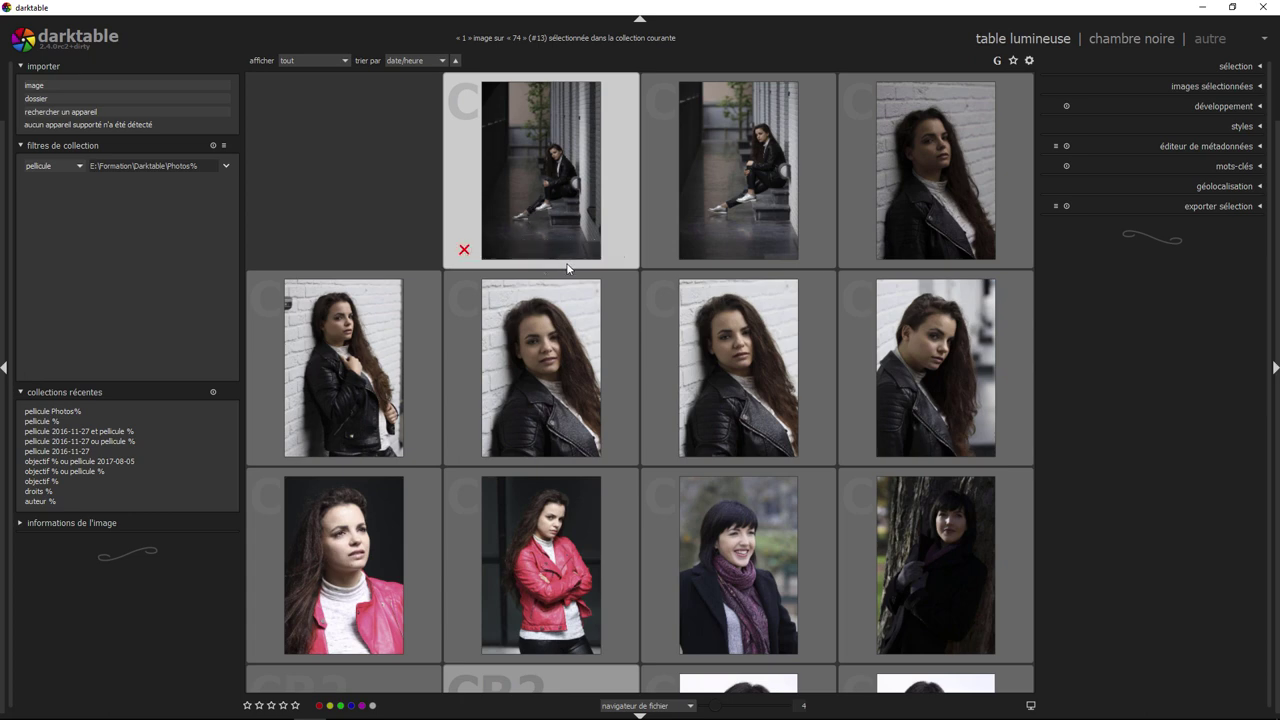
click(858, 250)
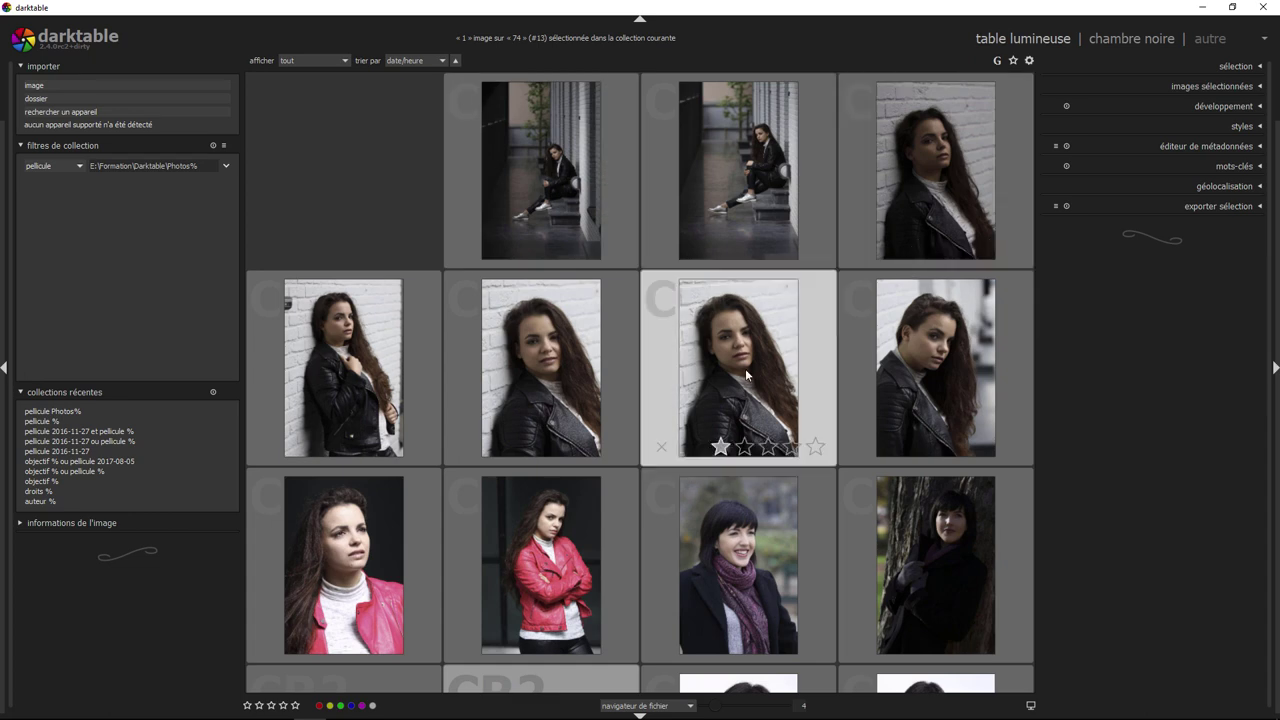
scroll(746, 374, down, 1)
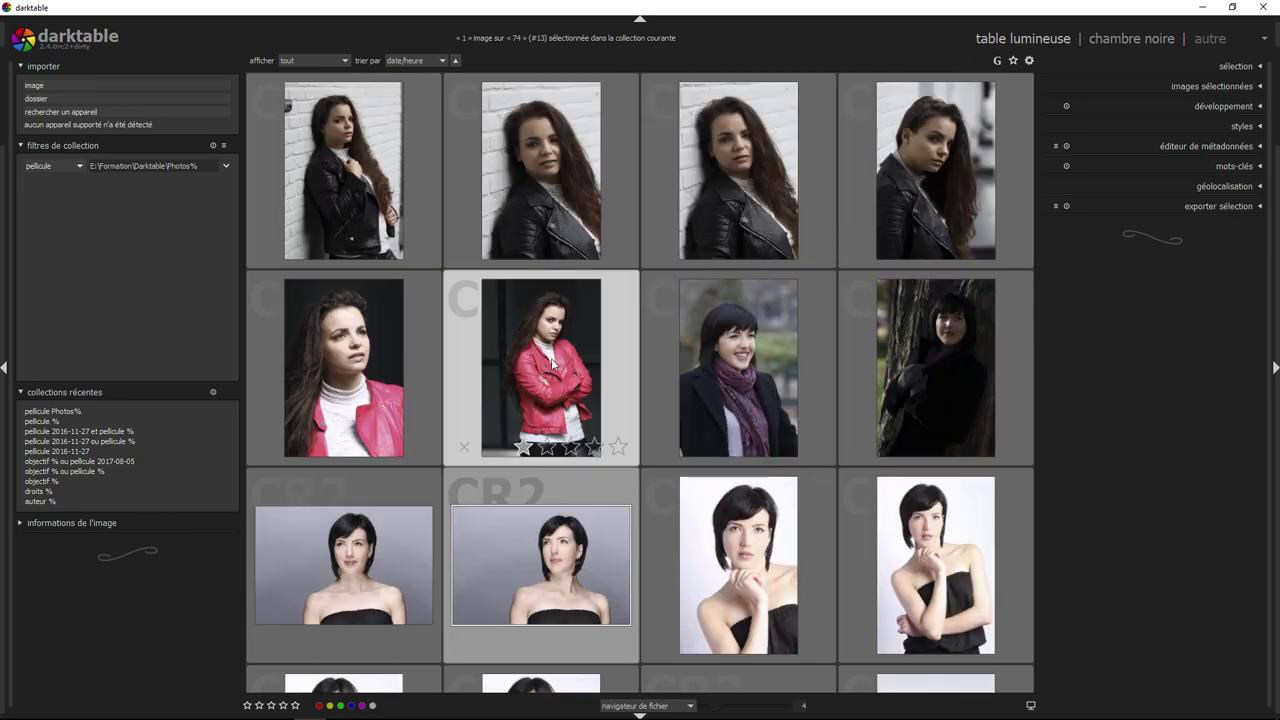
key(w)
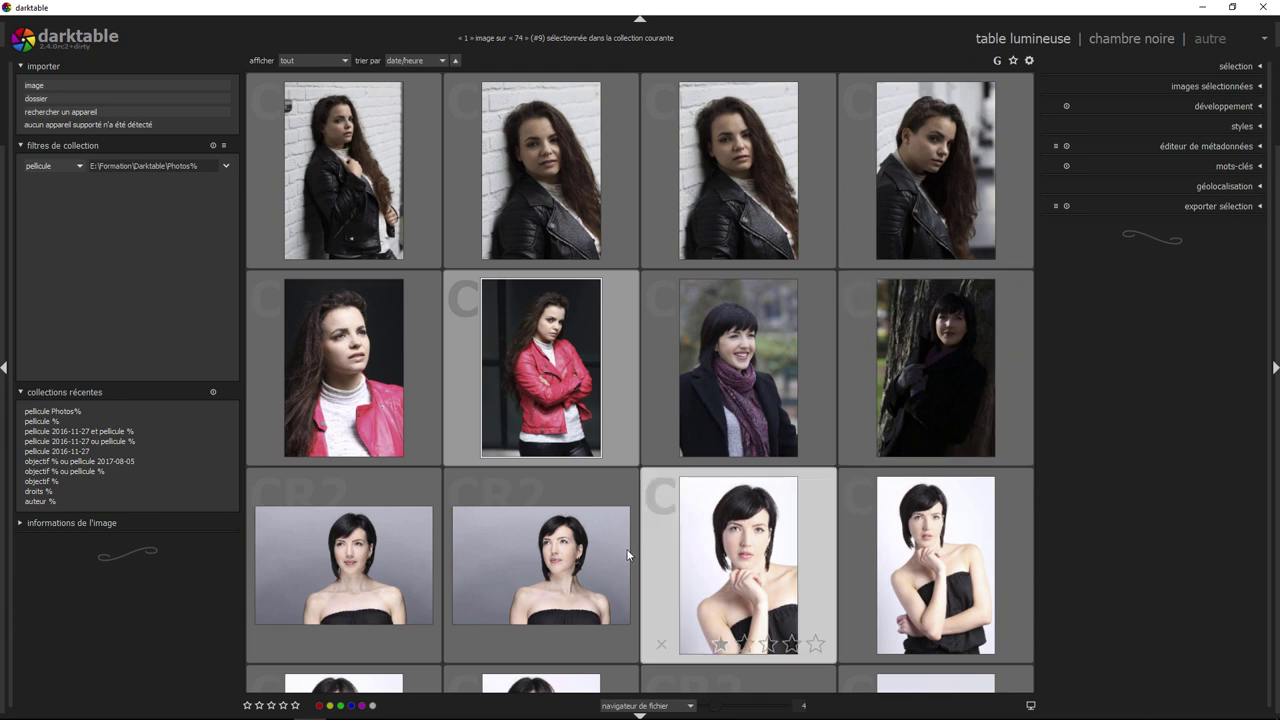
scroll(576, 531, down, 1)
scroll(626, 428, up, 1)
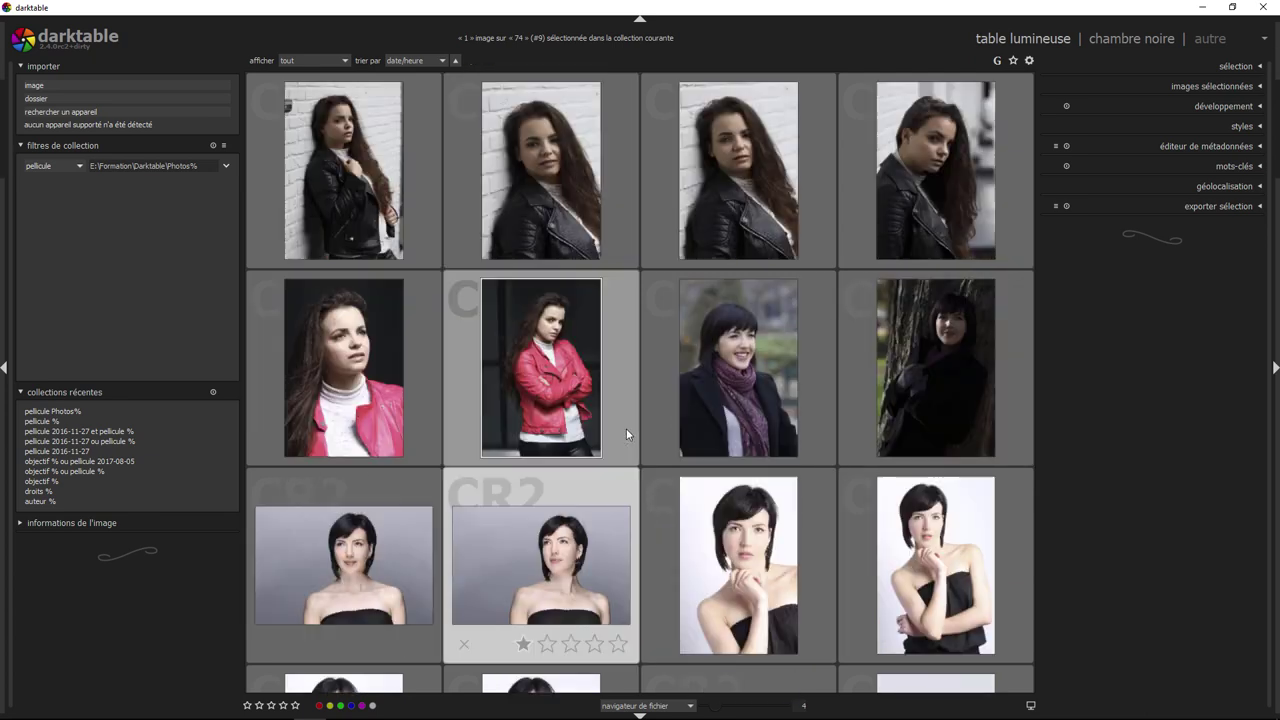
scroll(626, 428, up, 1)
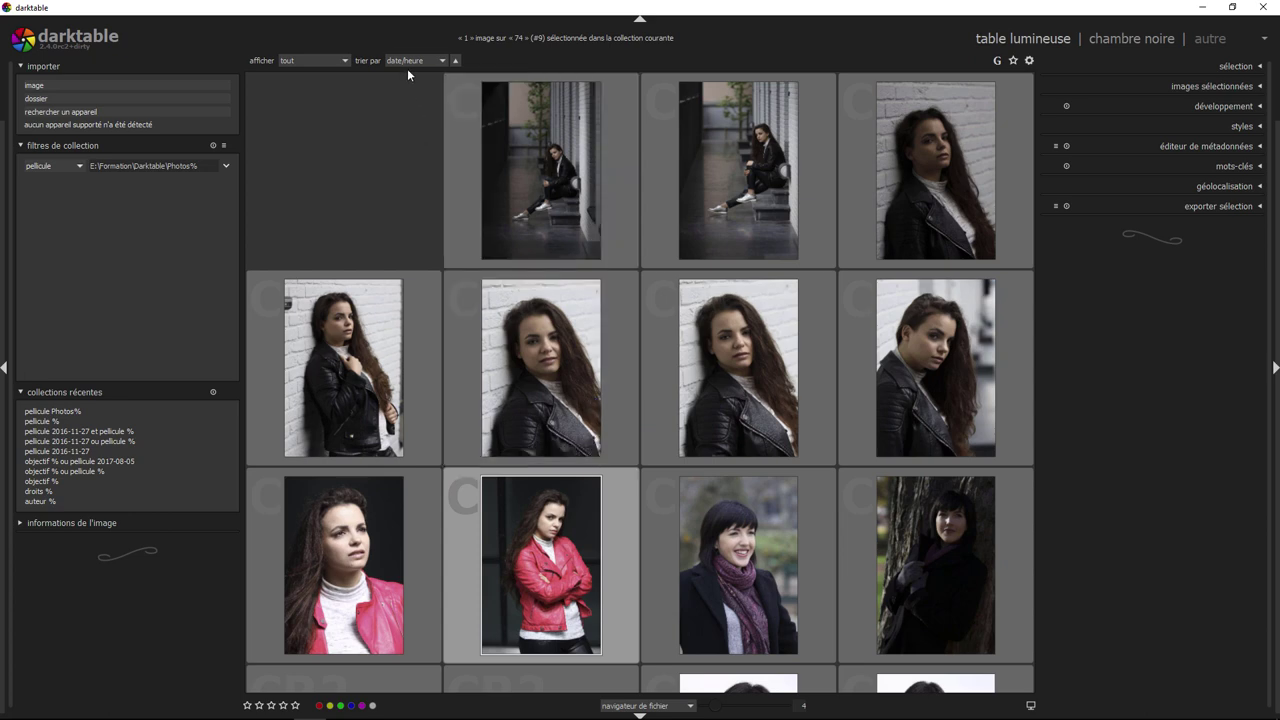
Step: Remove the four rejected photos from the library, then show all ratings again
click(334, 57)
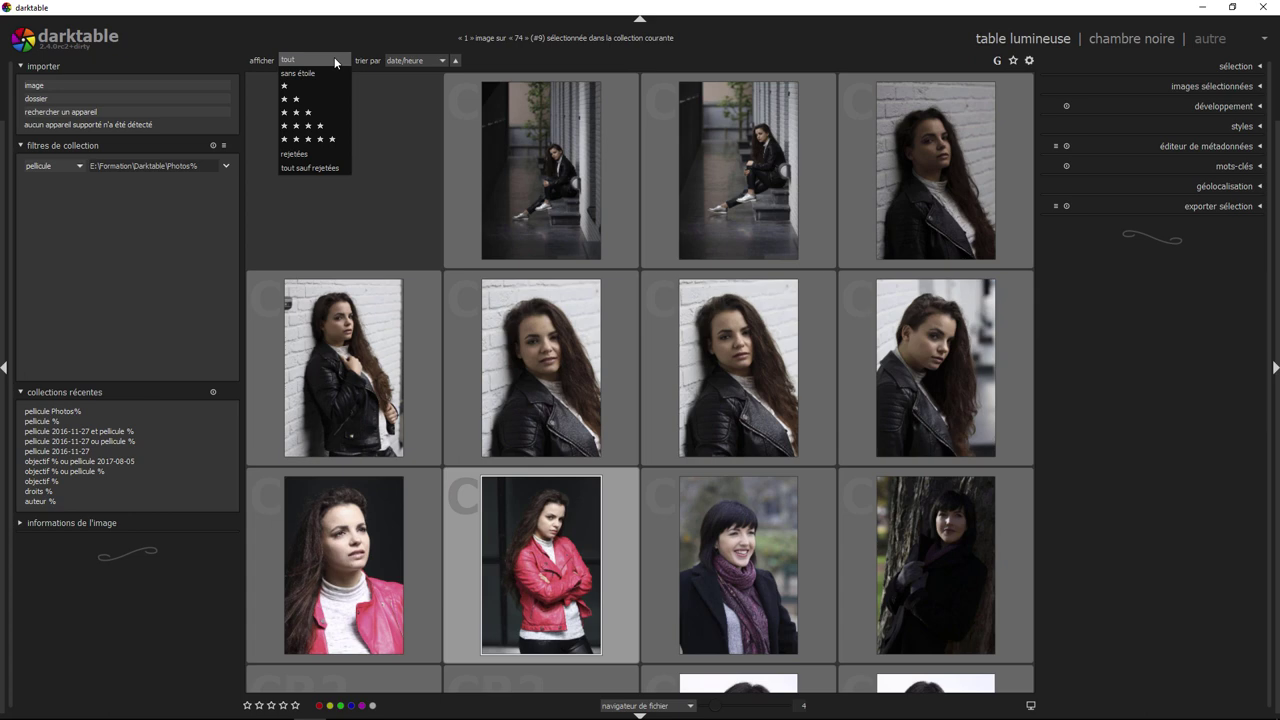
click(321, 156)
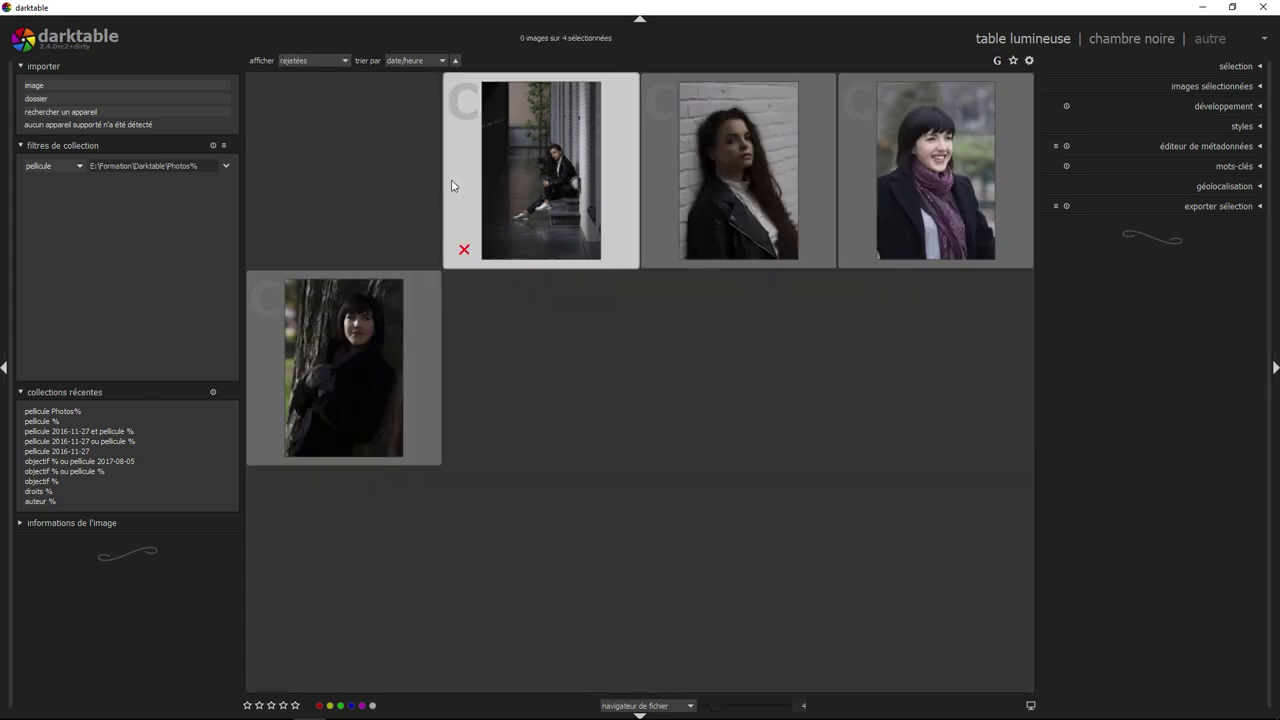
key(ctrl+a)
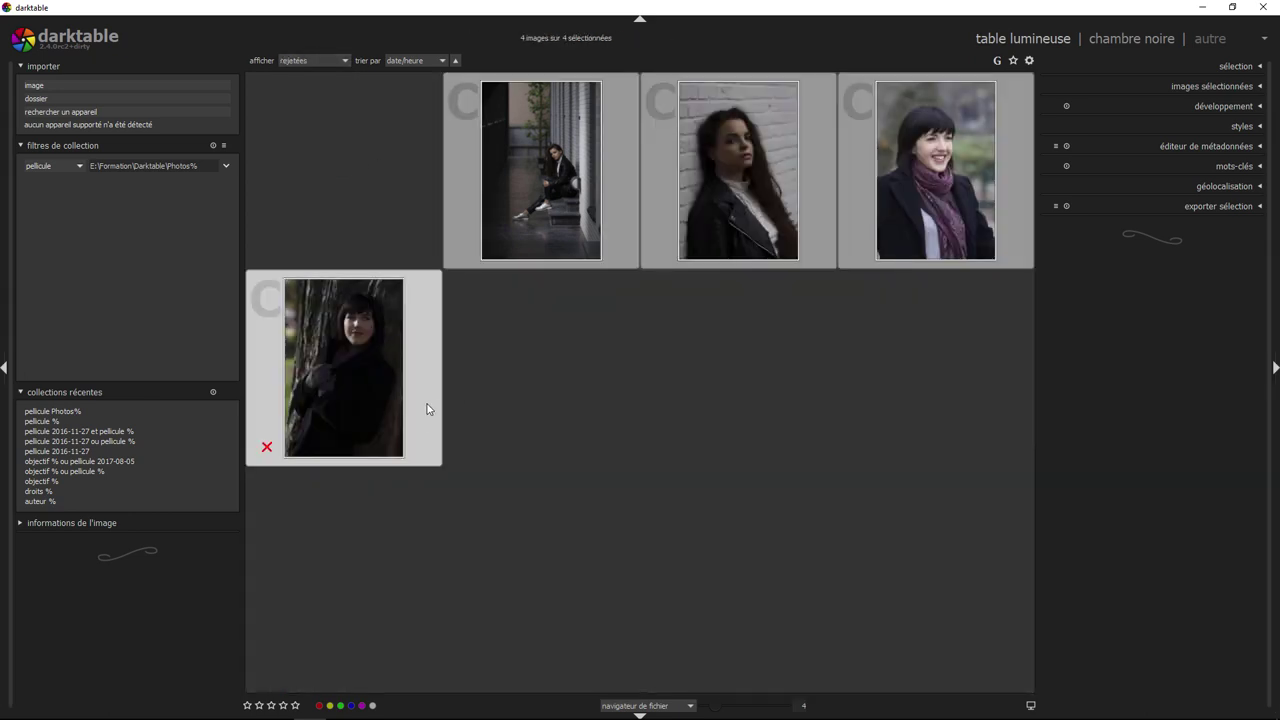
key(Delete)
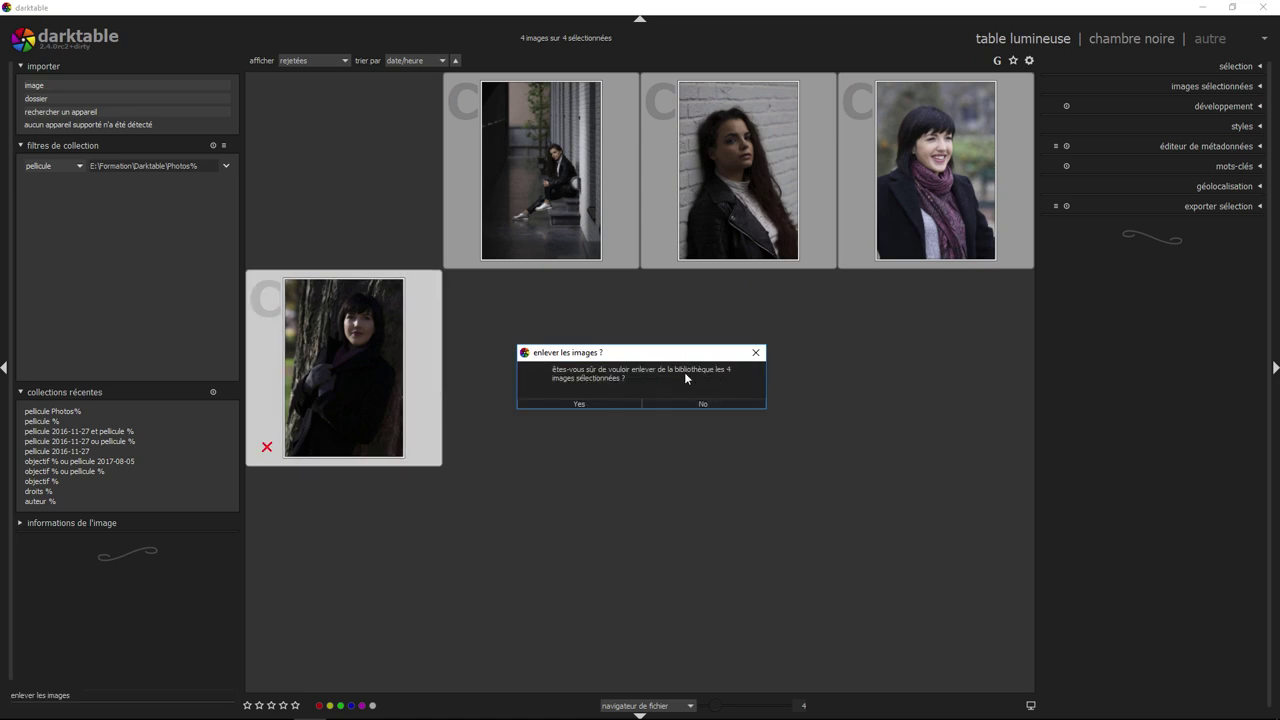
click(597, 405)
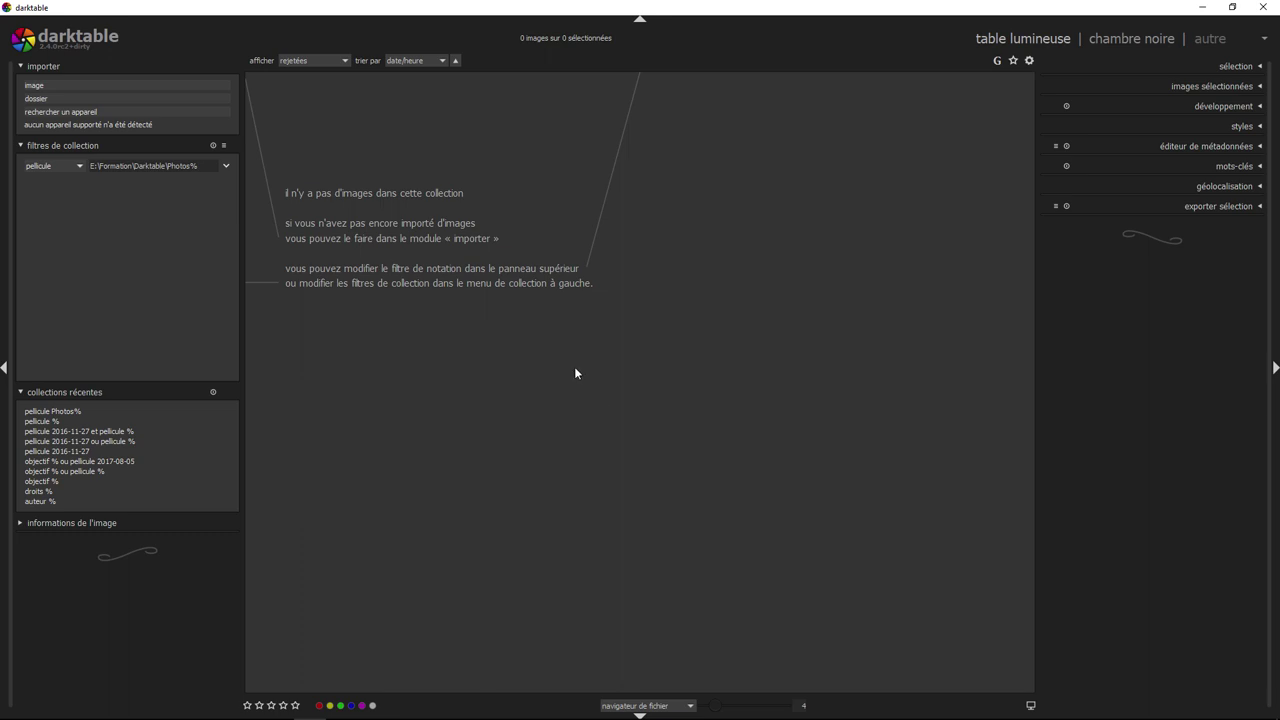
click(334, 61)
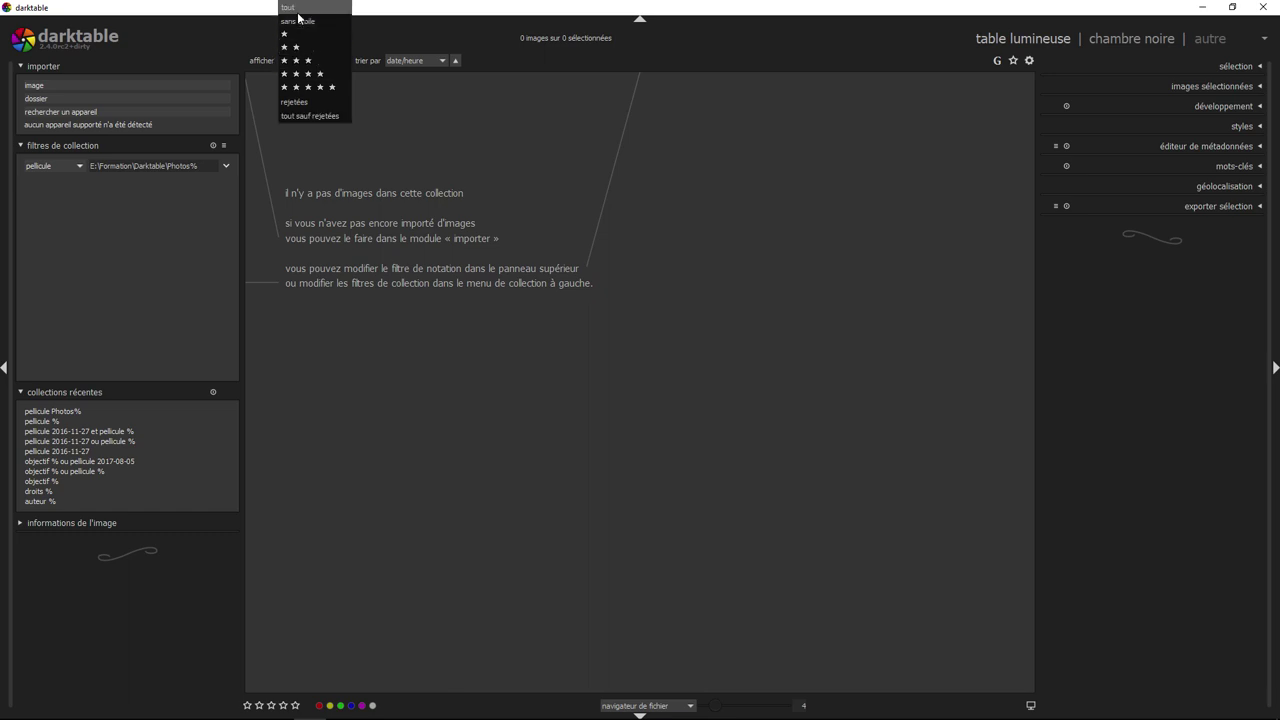
click(297, 9)
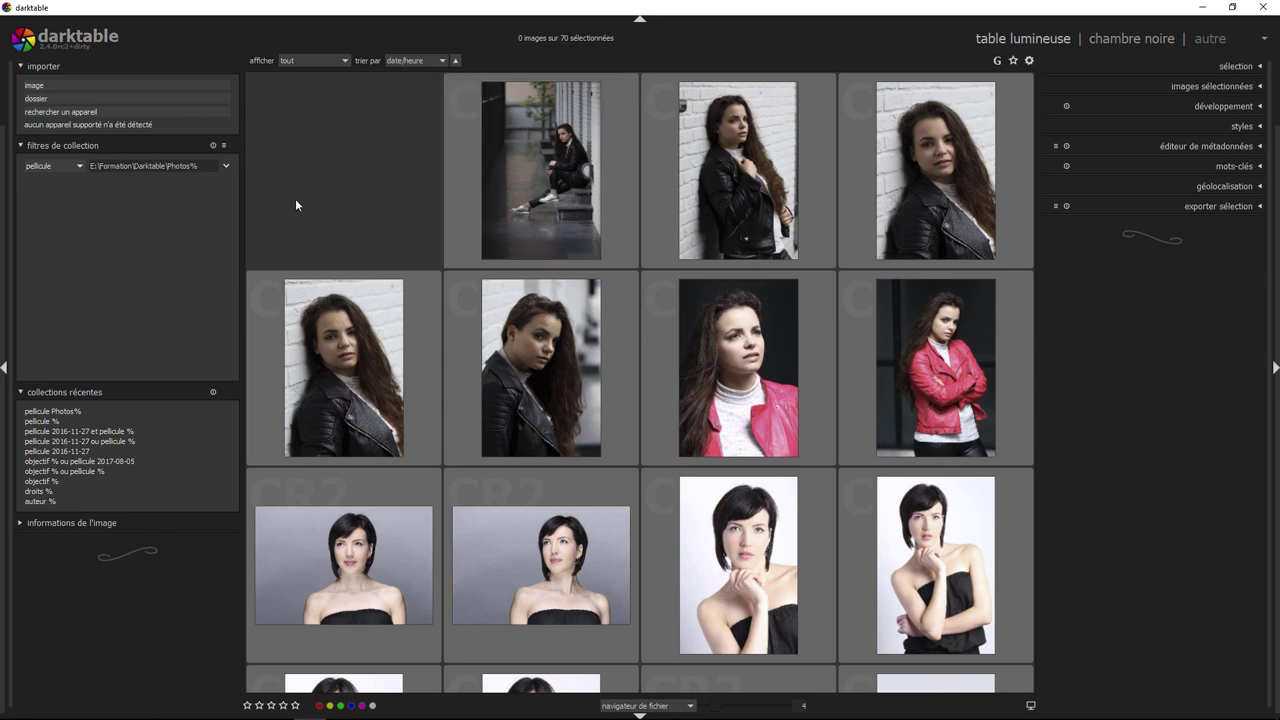
Step: Filter the collection to focal length 100, leaving 3 photos
click(79, 167)
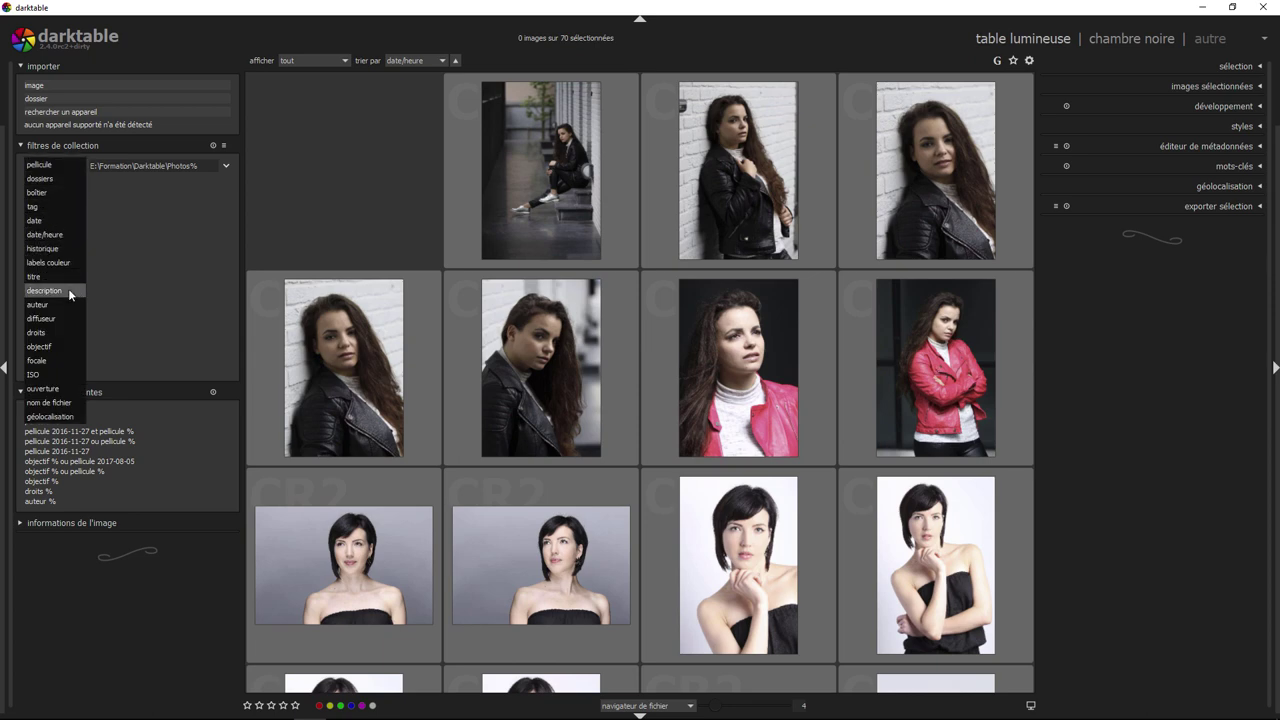
click(51, 360)
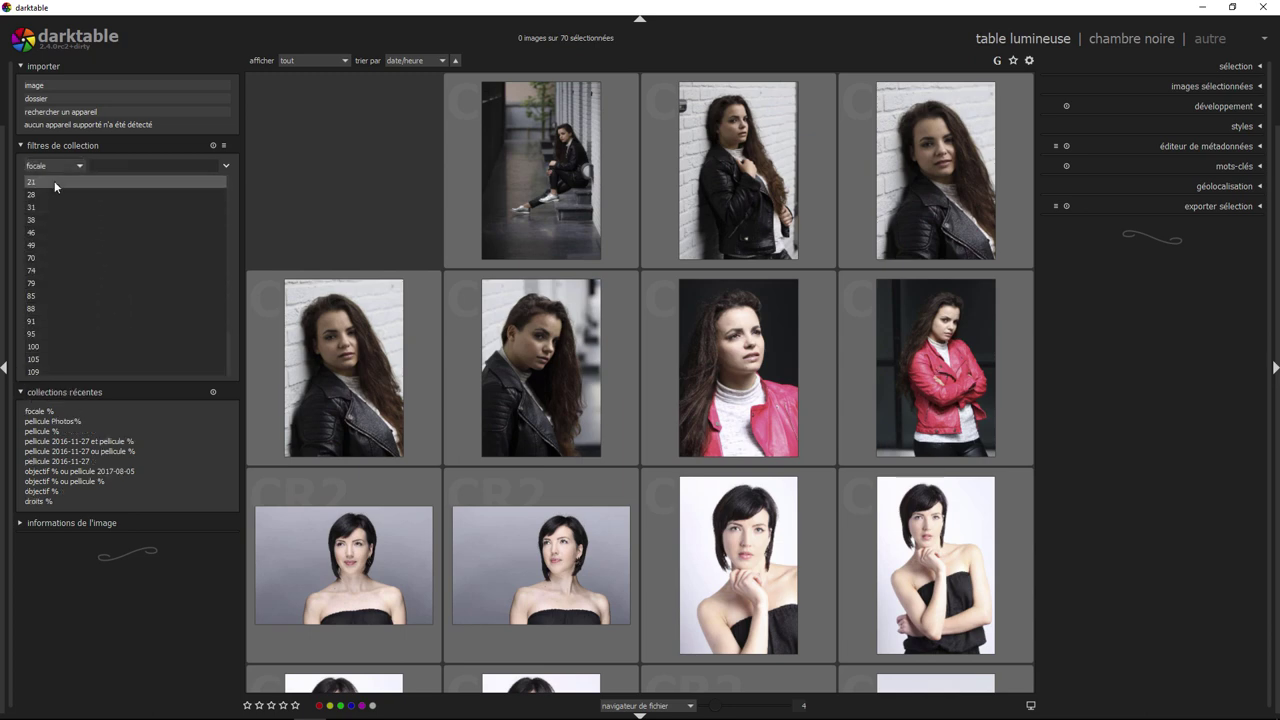
scroll(100, 282, down, 2)
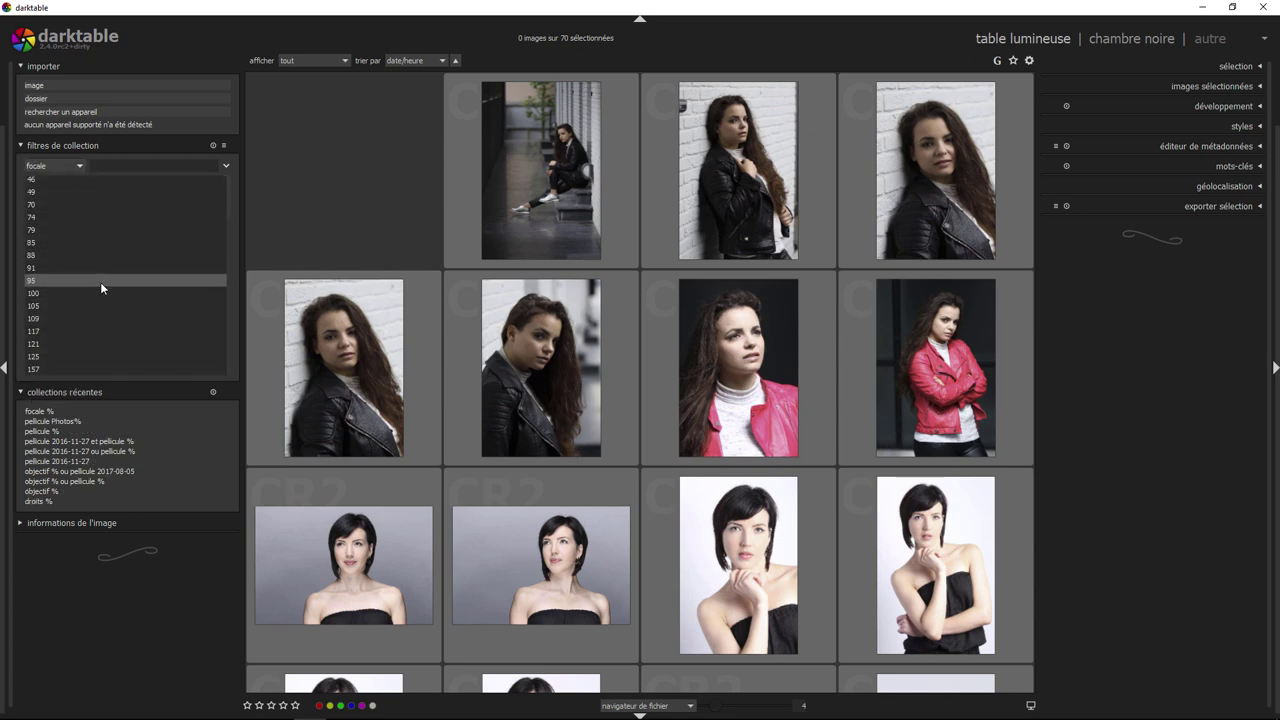
scroll(88, 296, up, 2)
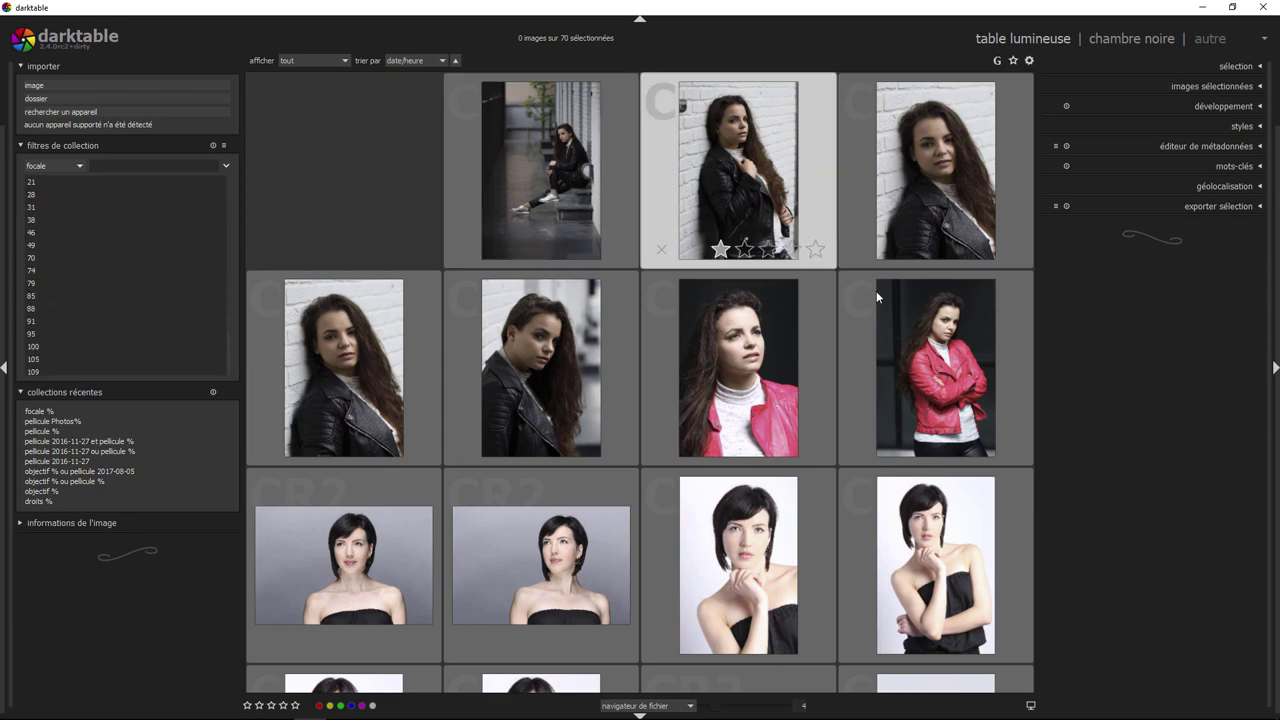
scroll(494, 344, down, 2)
scroll(494, 344, down, 2)
scroll(510, 360, down, 1)
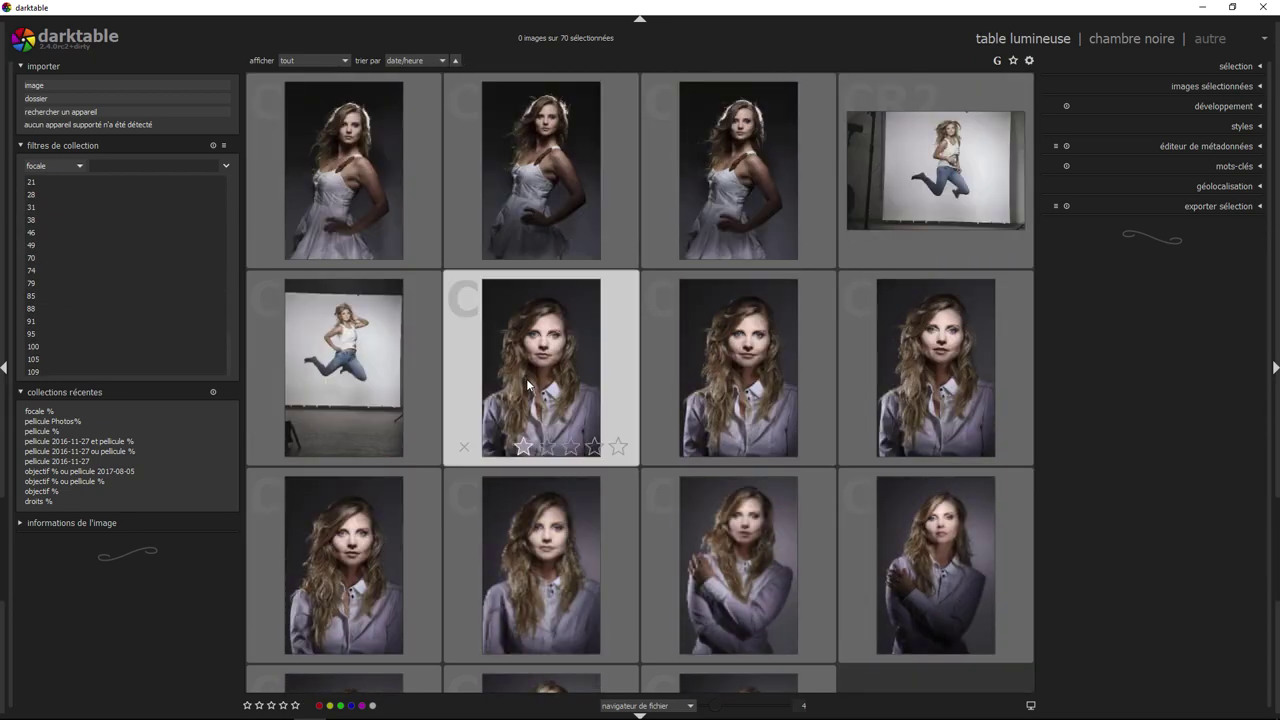
scroll(528, 376, down, 1)
scroll(528, 376, up, 3)
scroll(502, 370, up, 1)
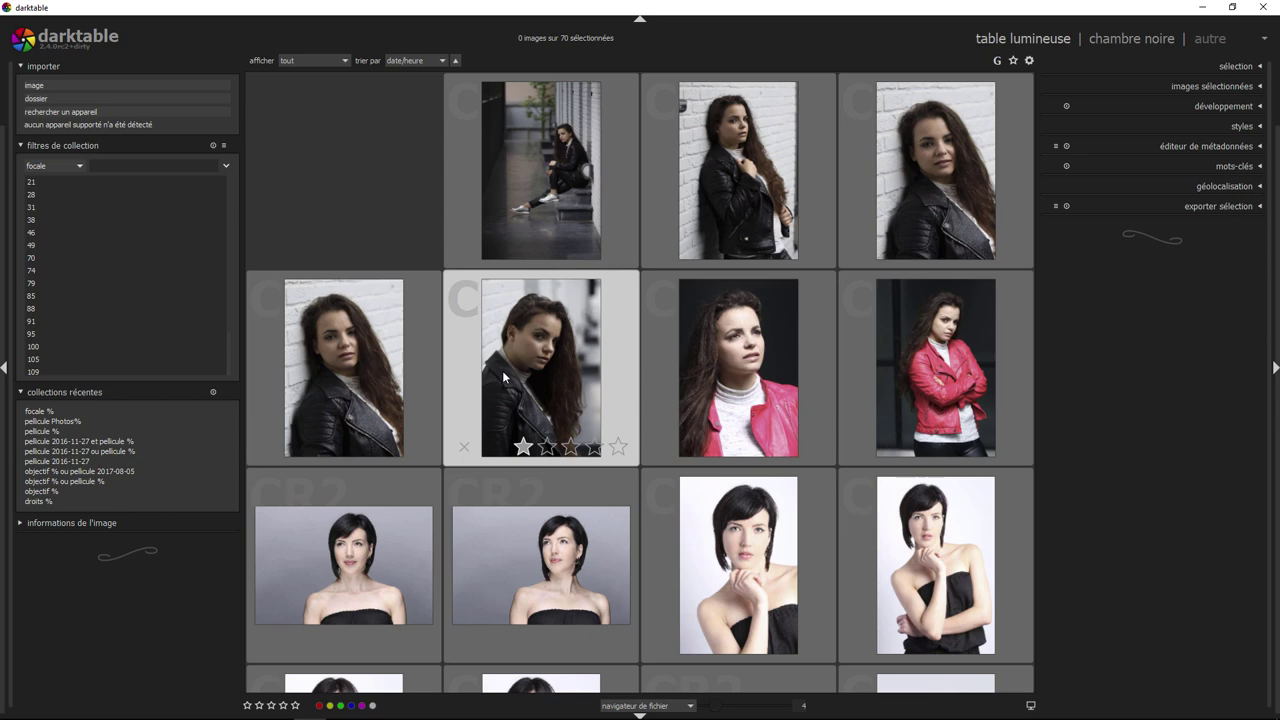
click(46, 345)
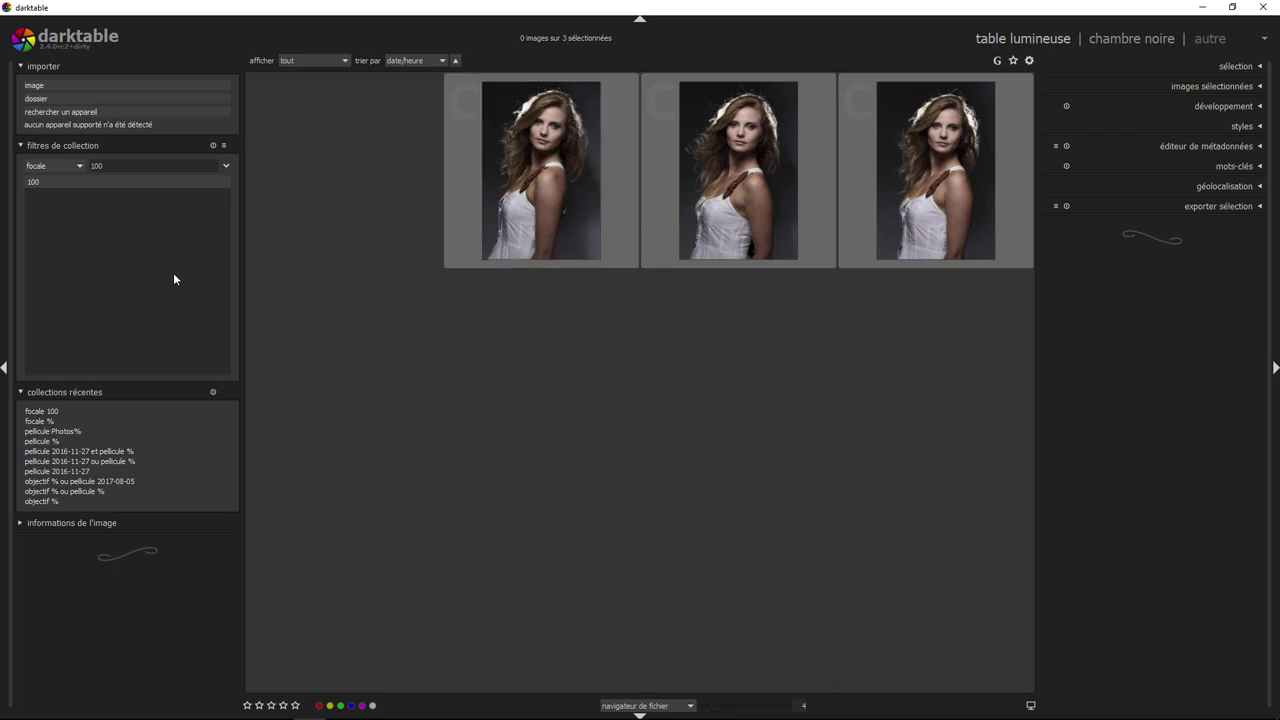
Step: Delete the focal-length condition so all 70 film-roll photos return
click(79, 166)
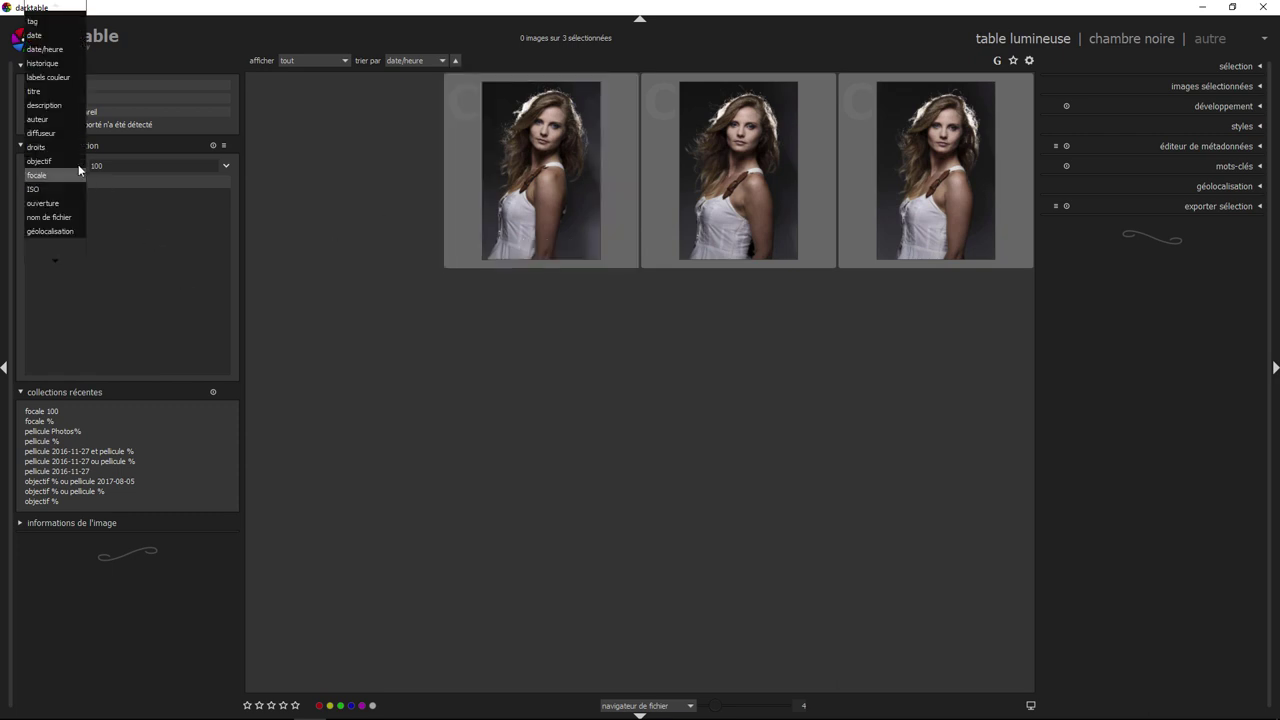
click(79, 174)
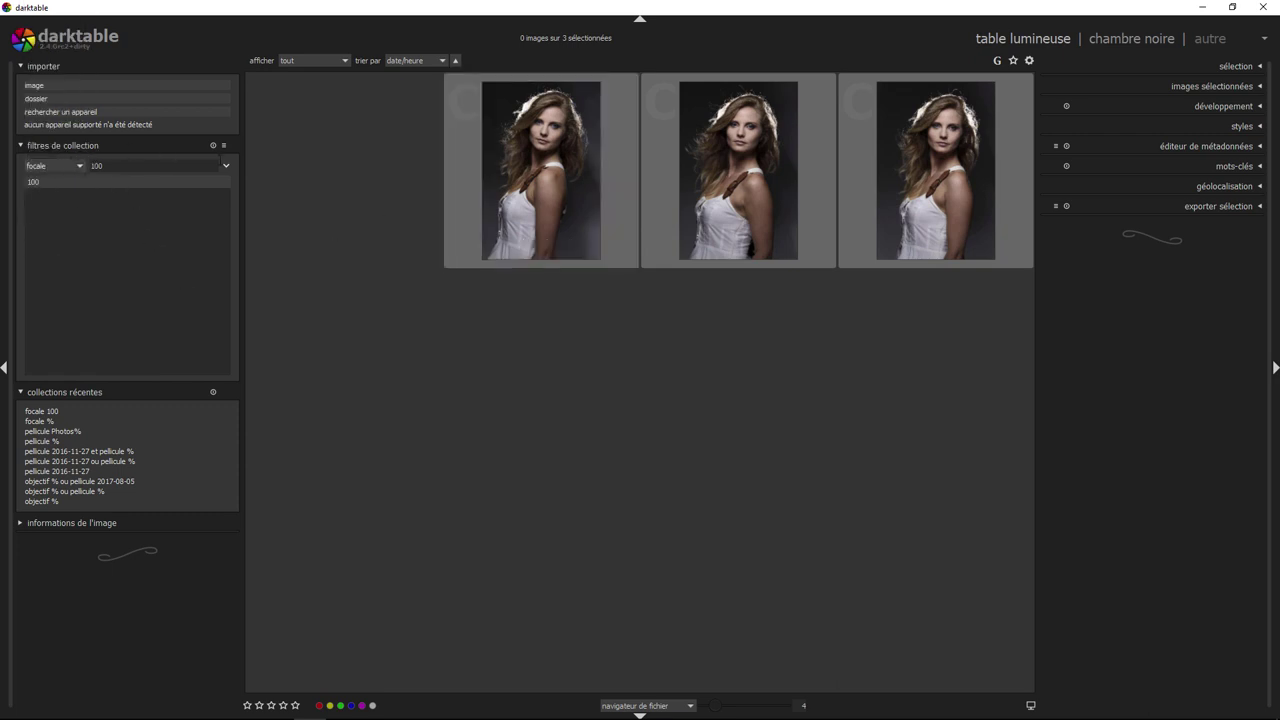
click(225, 165)
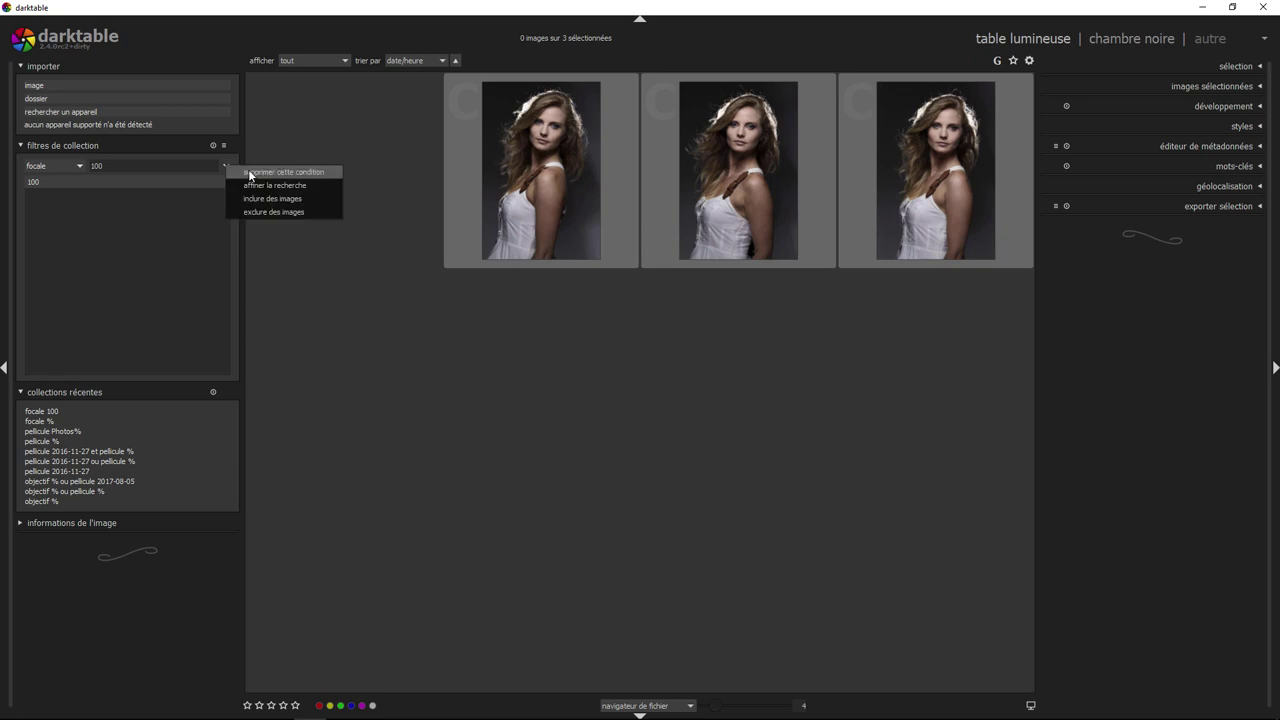
click(248, 171)
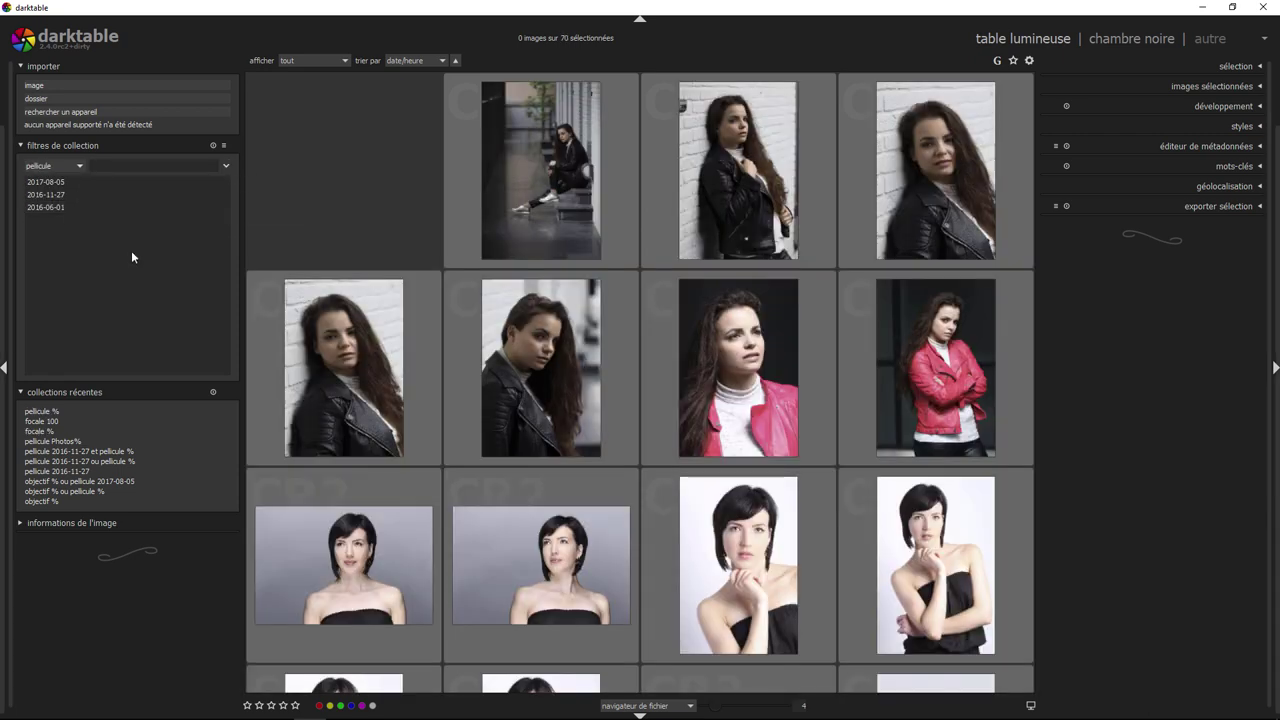
click(77, 166)
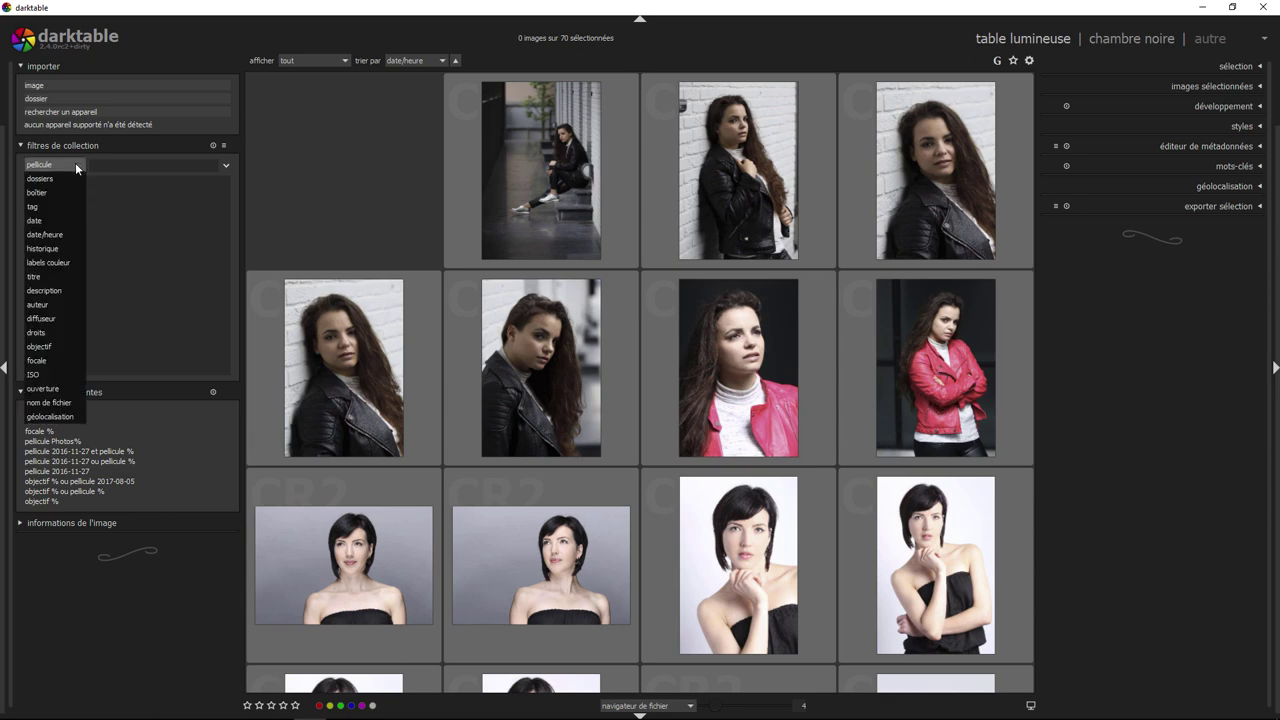
Step: Browse by folders, expand 2016 and 2017, and show the 14 photos in 2016
click(54, 179)
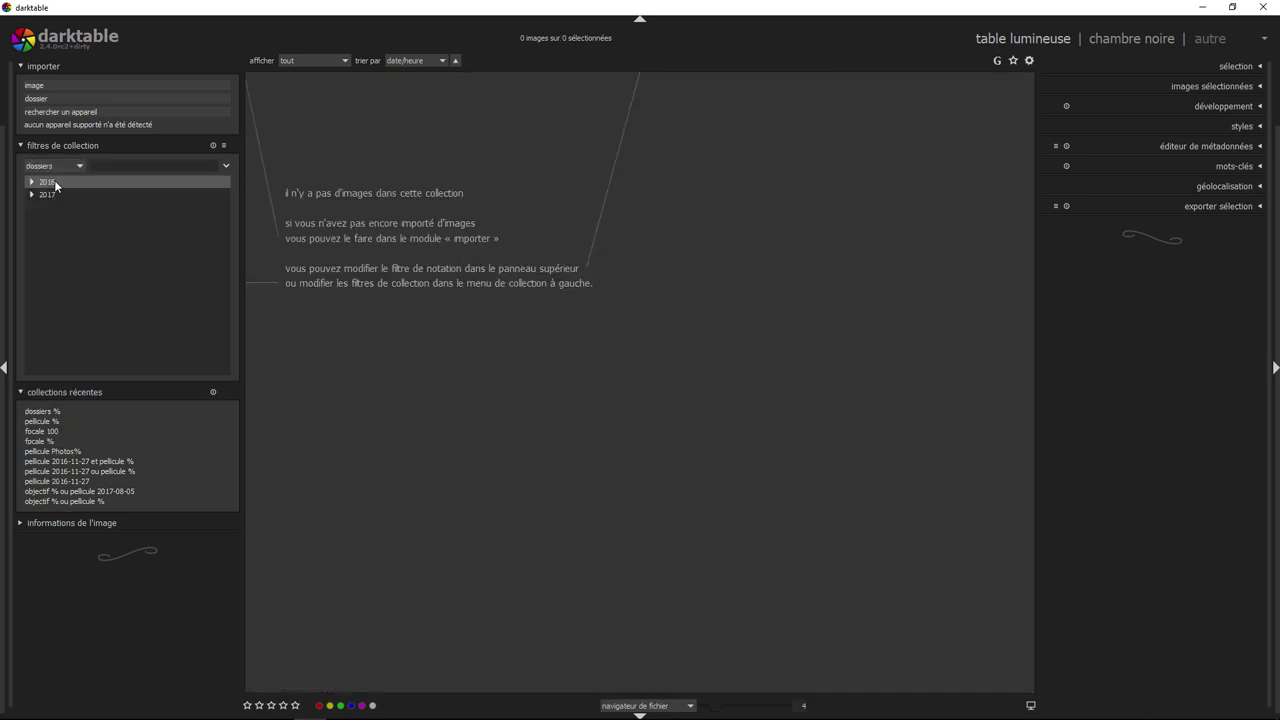
click(32, 182)
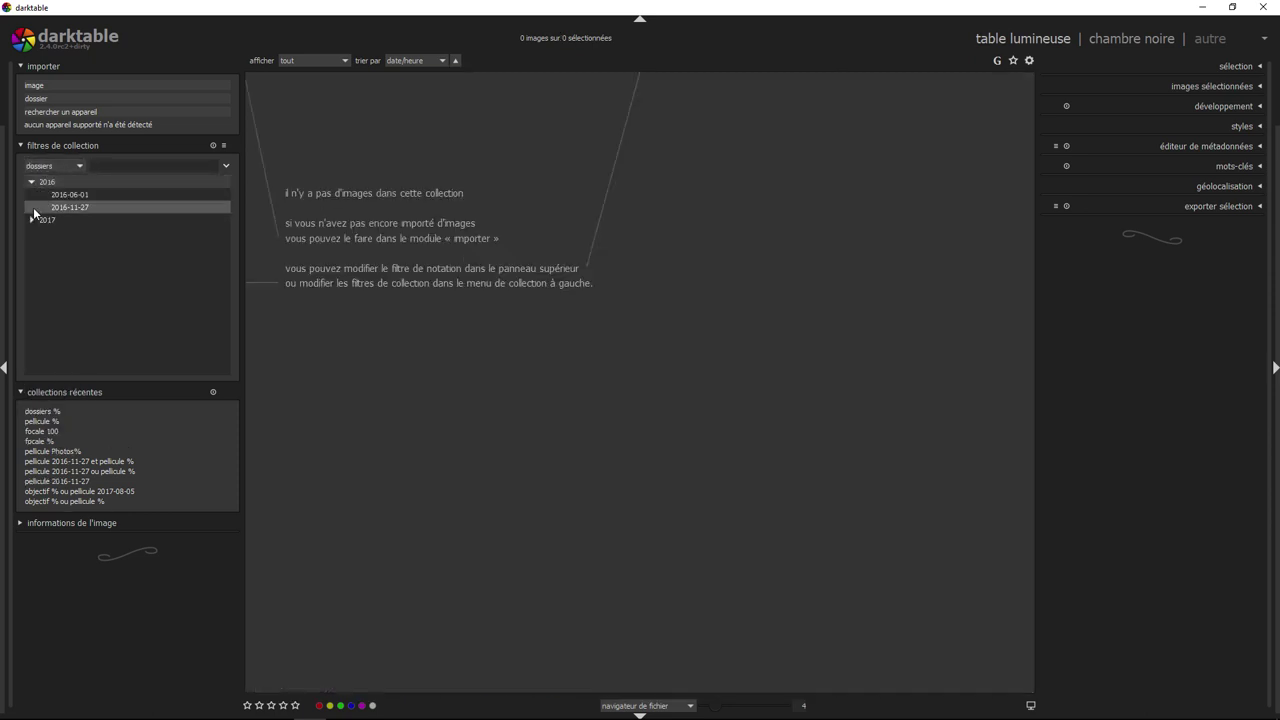
click(33, 223)
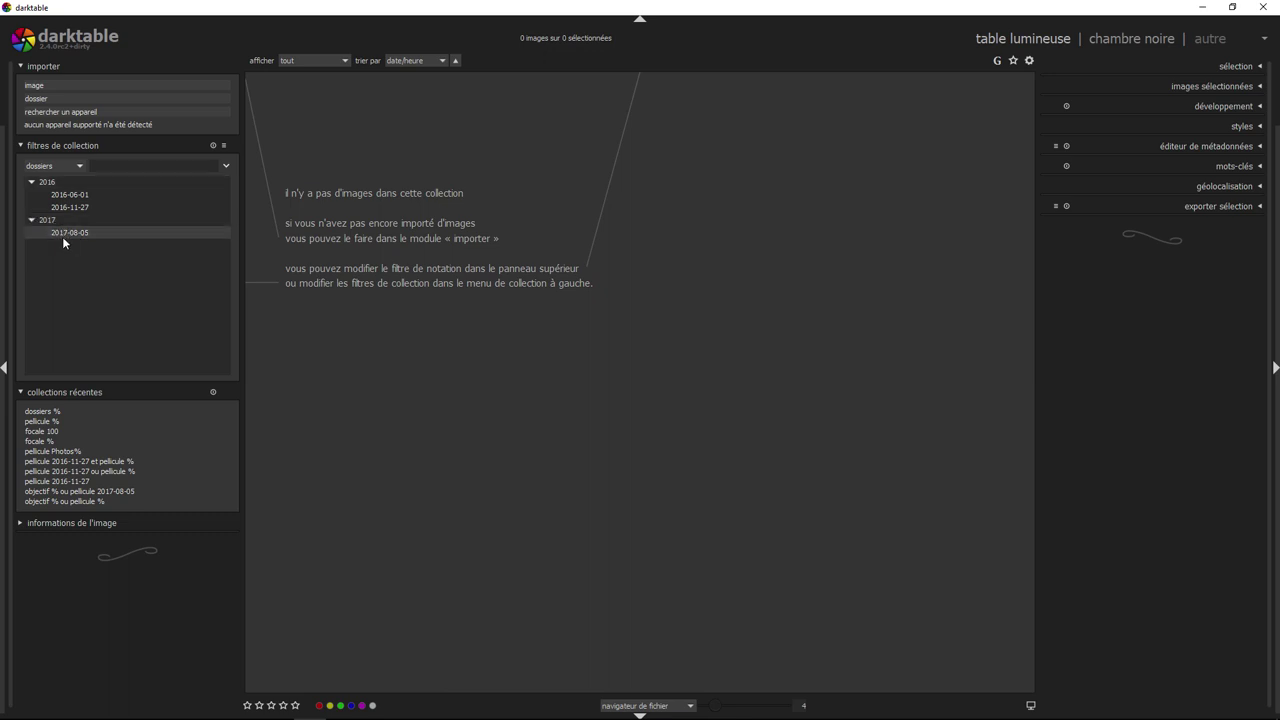
click(48, 220)
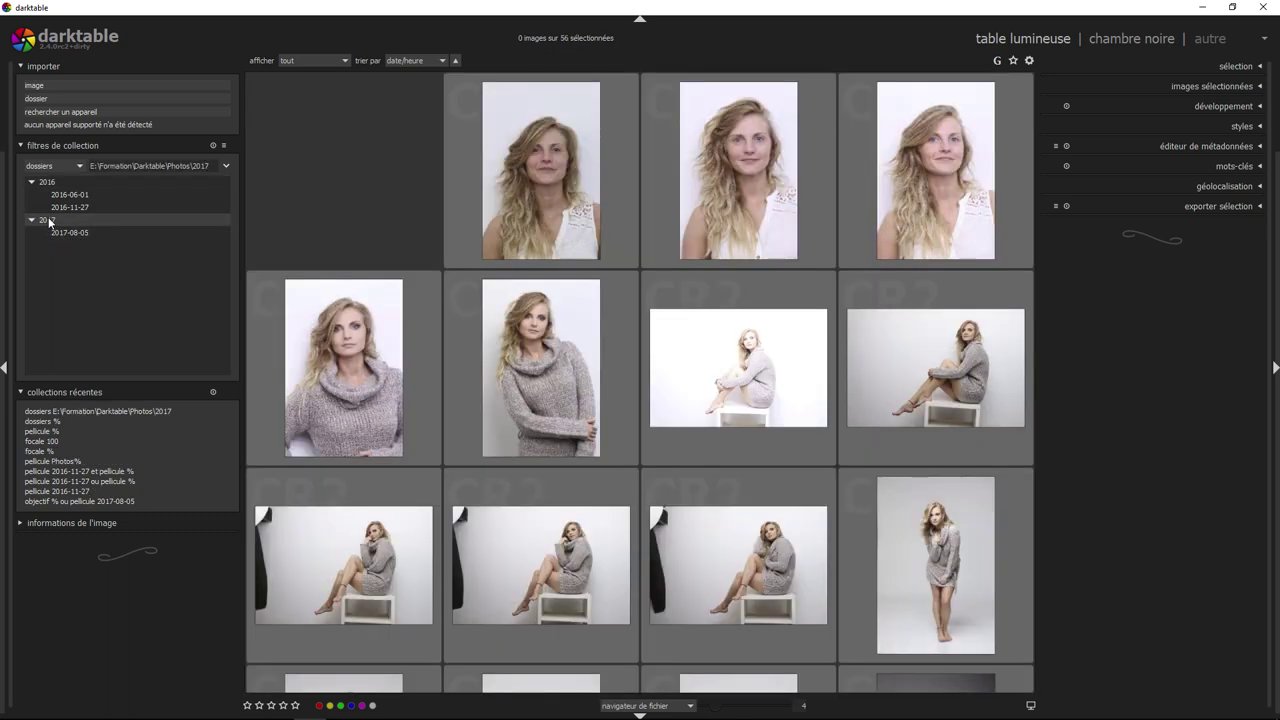
mouse_move(343, 367)
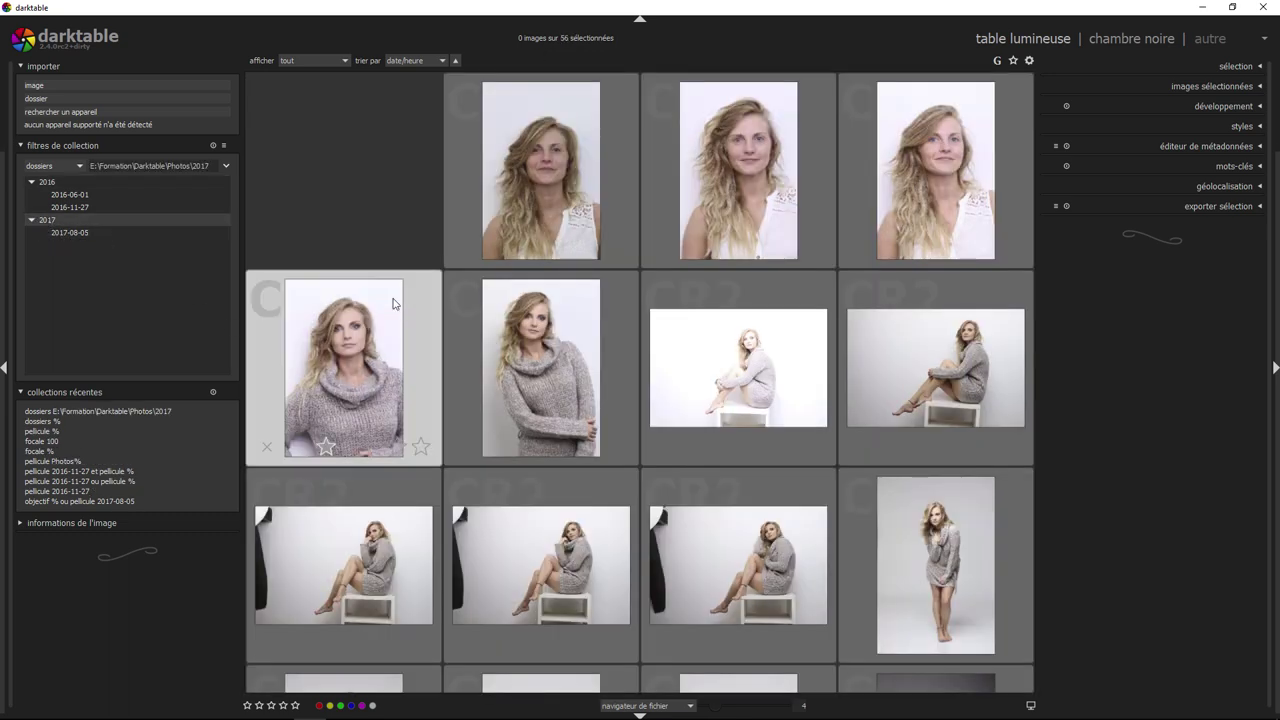
click(47, 182)
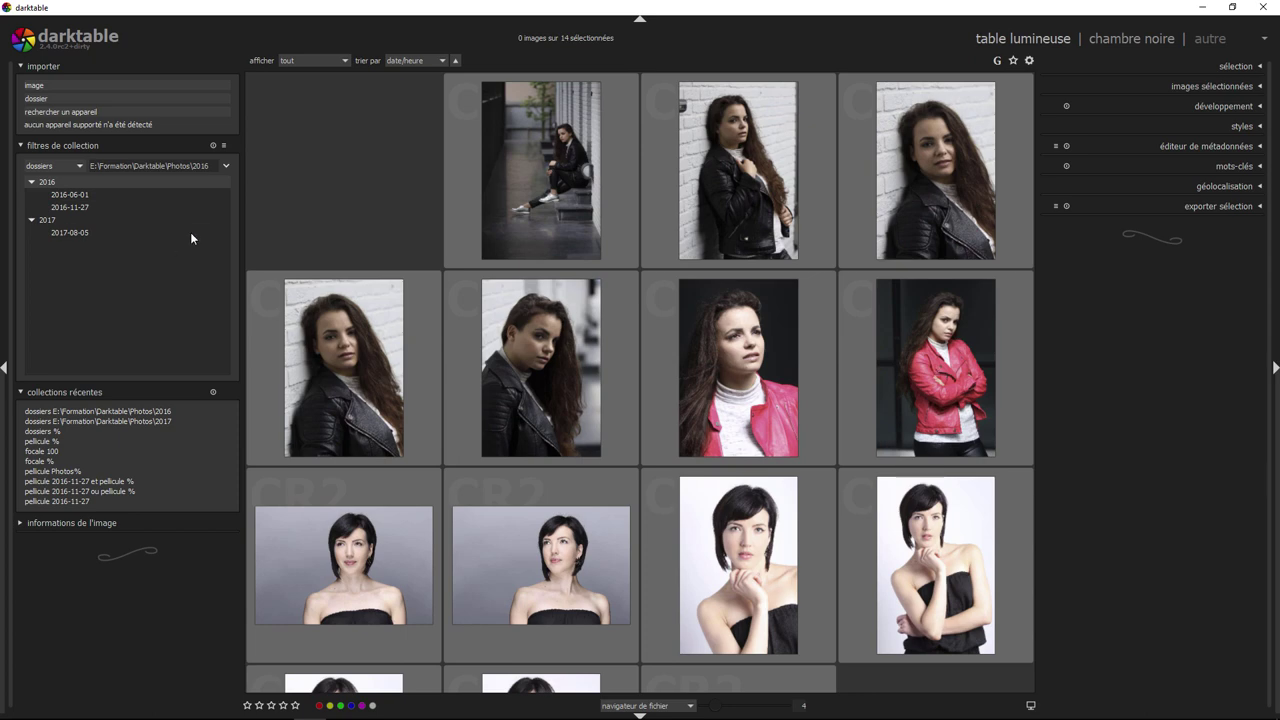
Step: Save the 2016-folder filter as a new collection preset named after the dark-haired model
click(224, 146)
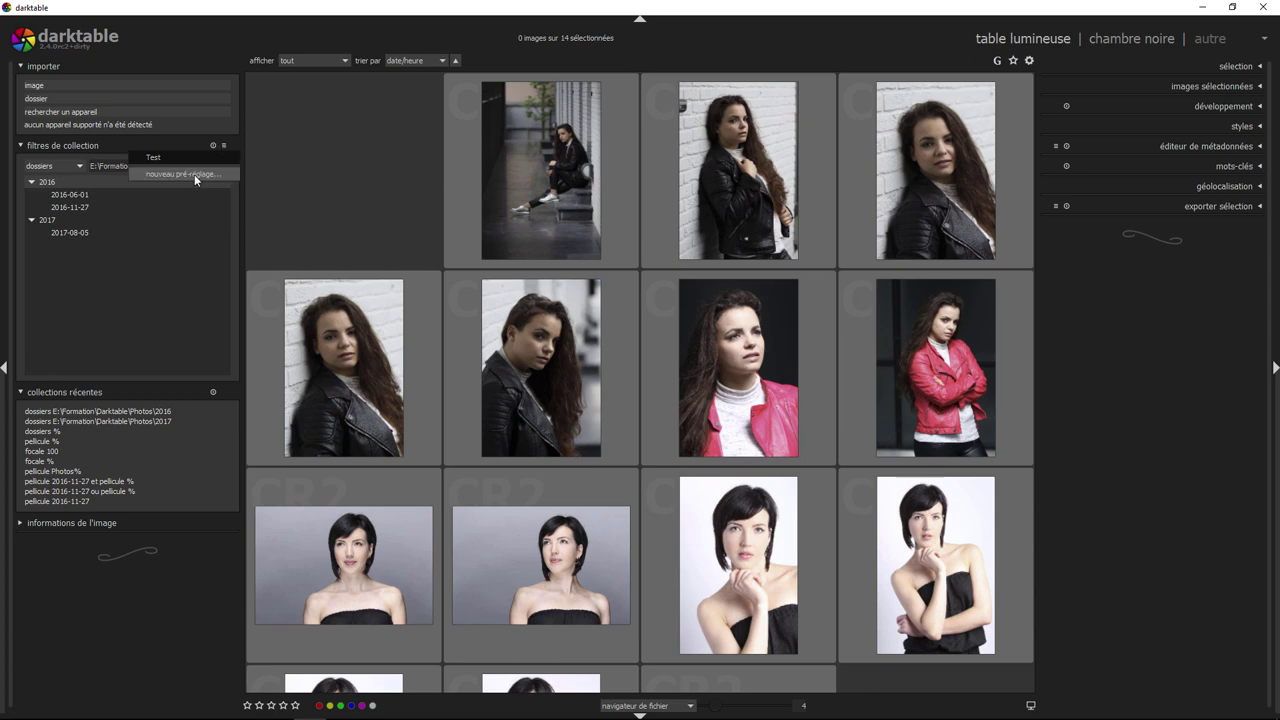
click(194, 174)
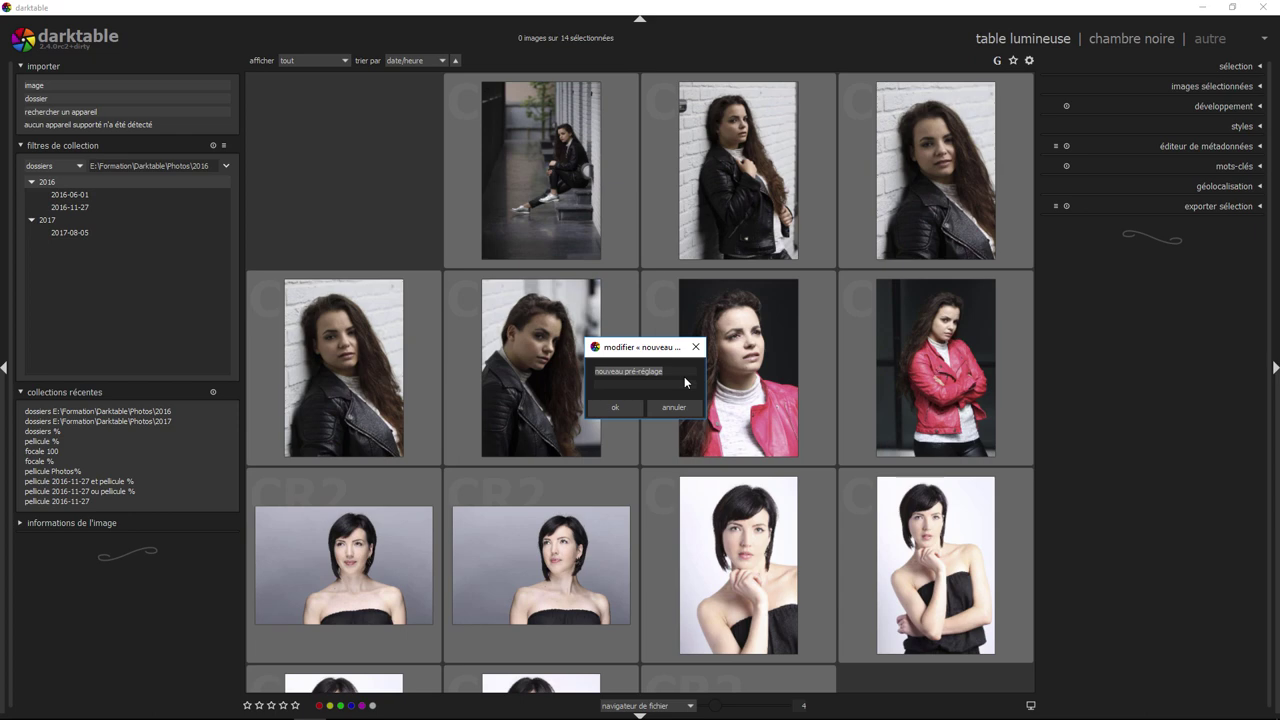
text(Marie)
click(630, 405)
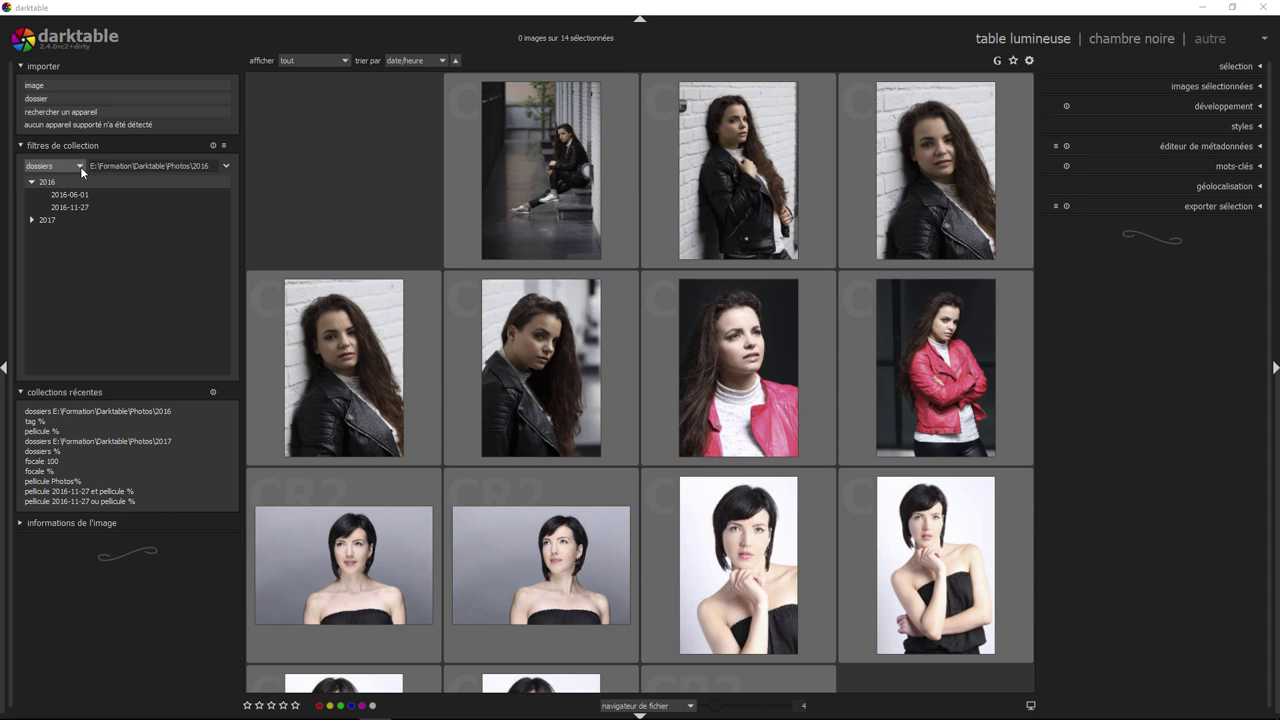
mouse_move(343, 565)
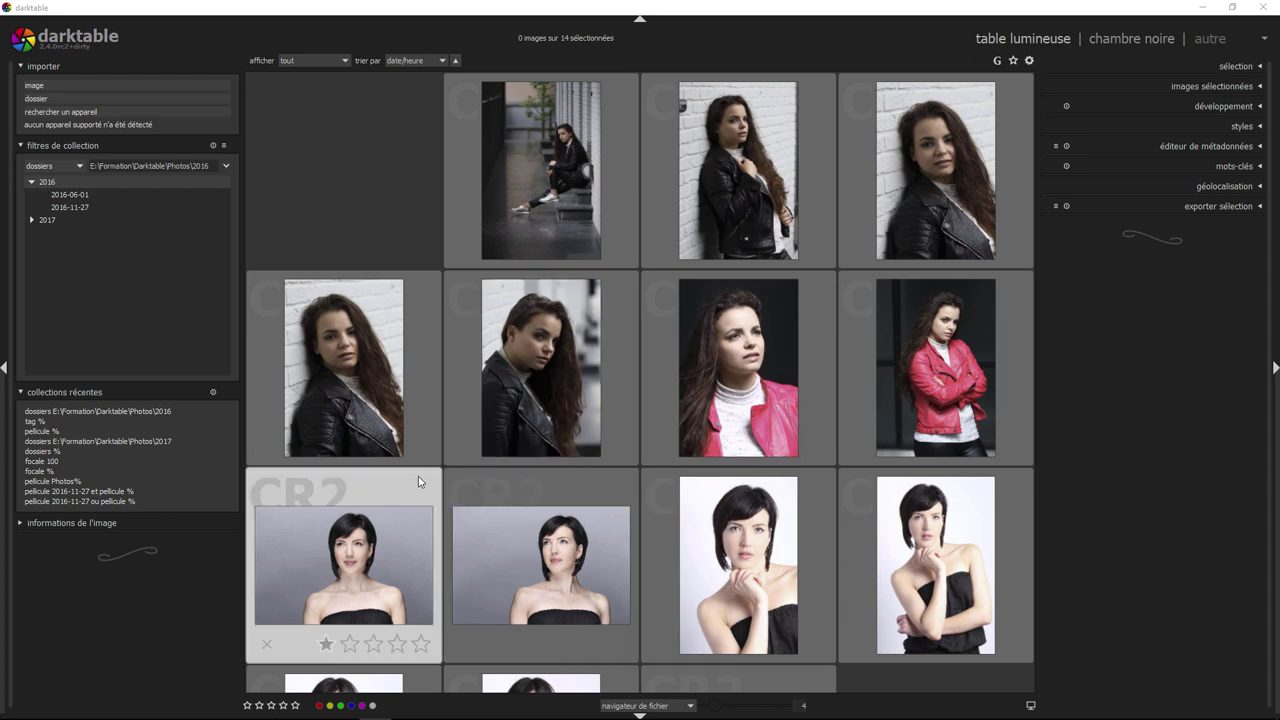
Step: Select the seven studio-series portraits and attach the dark-haired model's name keyword
click(568, 411)
scroll(568, 411, down, 2)
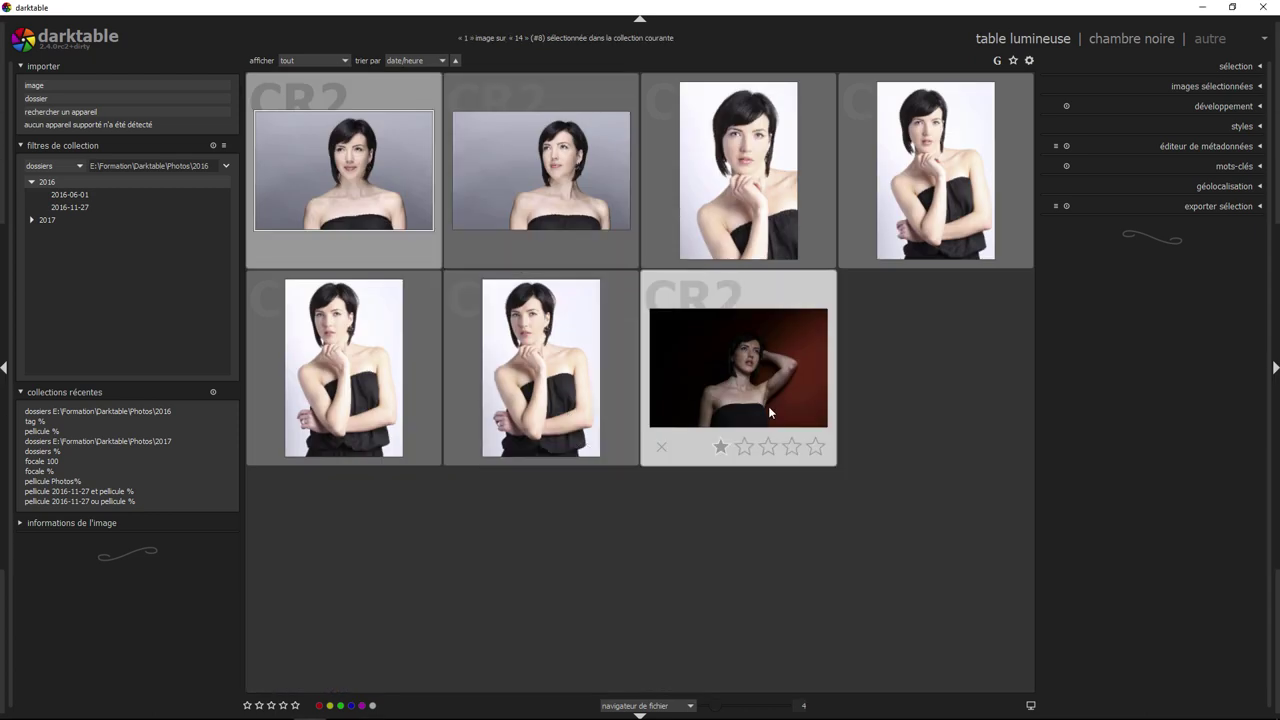
key(ctrl+a)
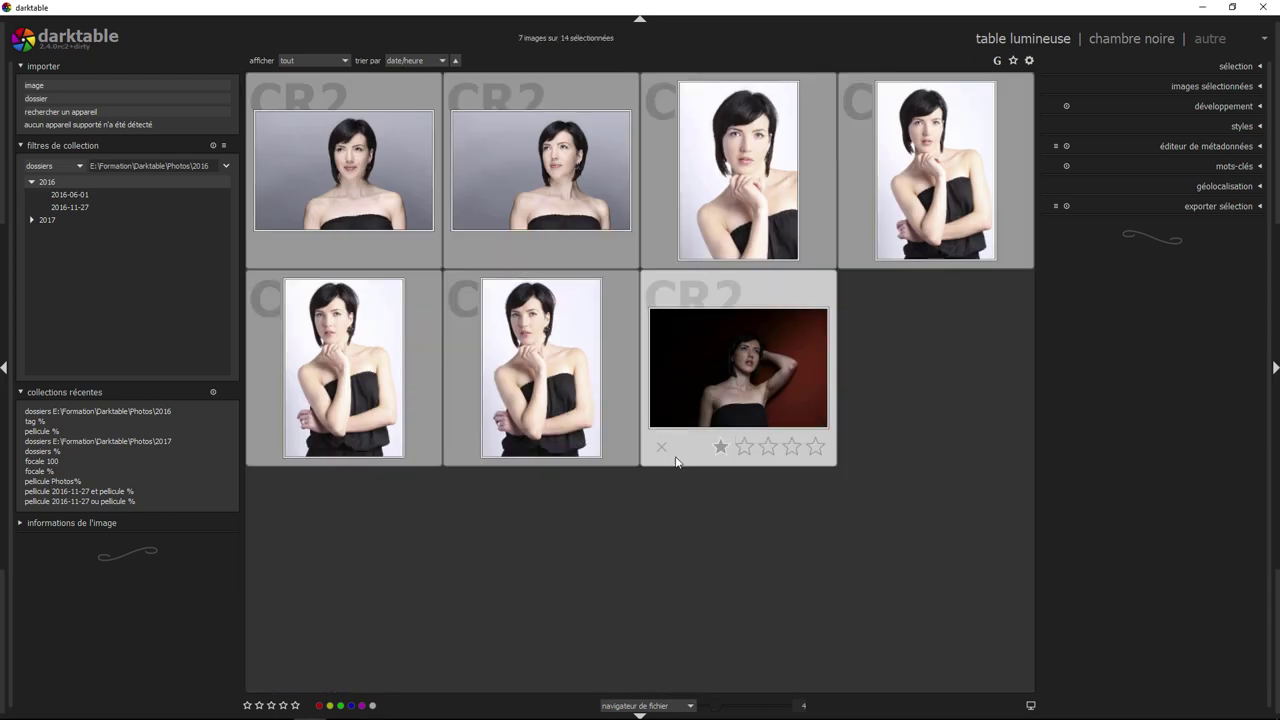
click(1261, 168)
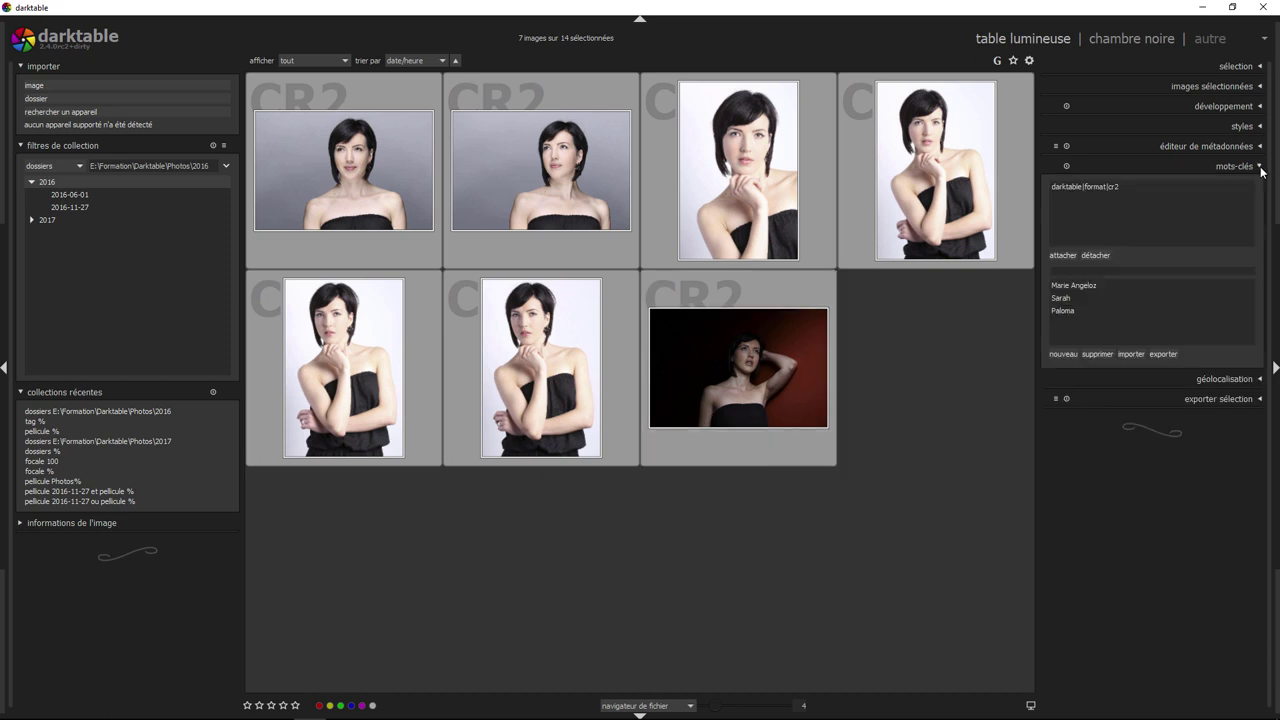
click(1141, 186)
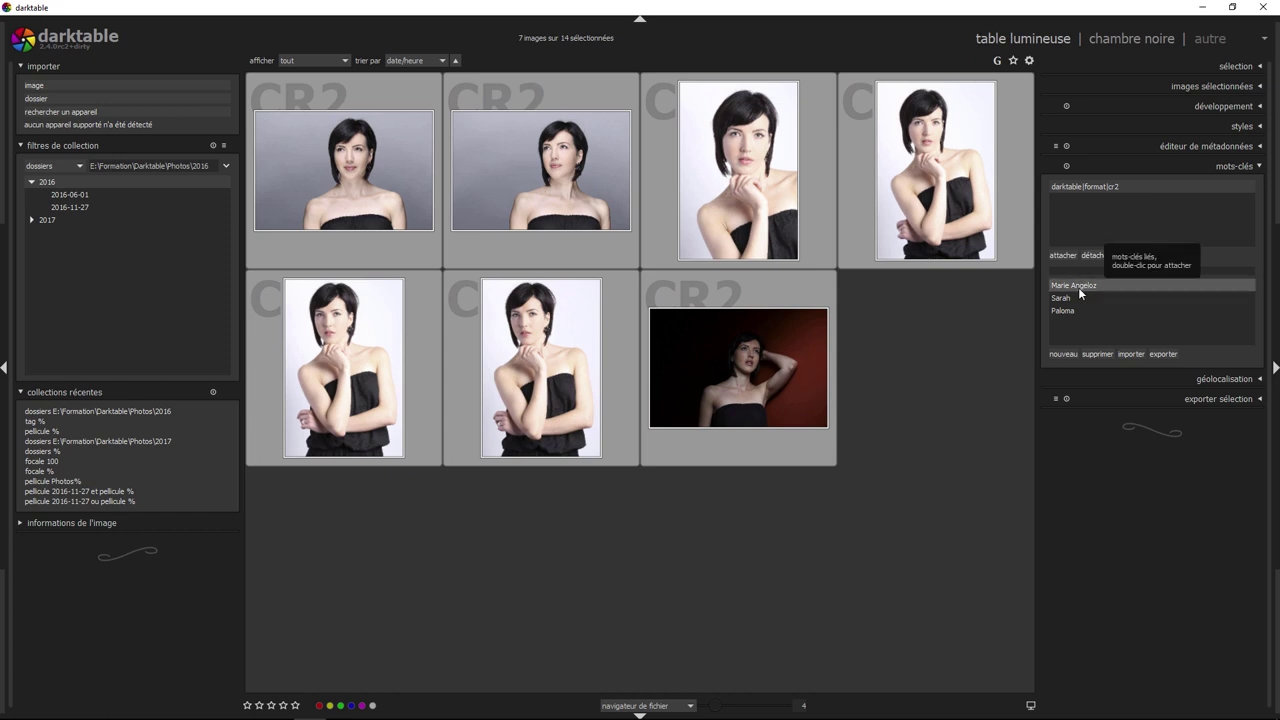
double_click(1078, 287)
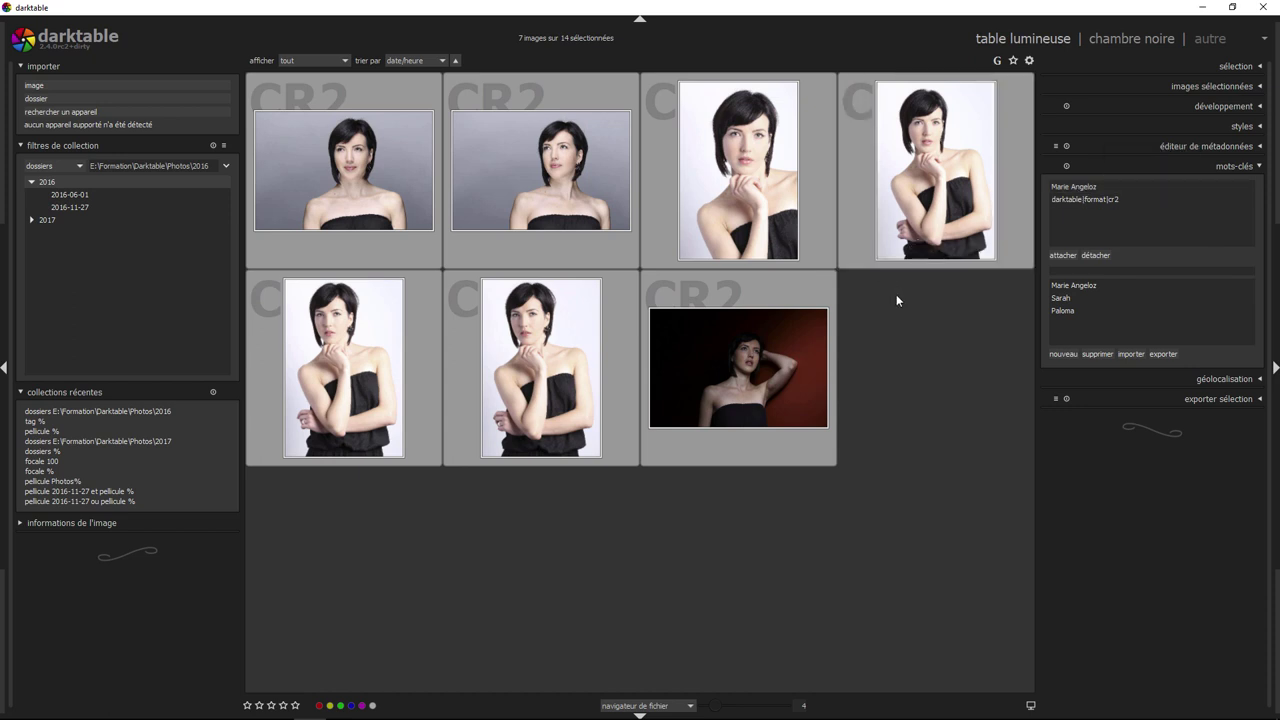
Step: Select the second and third portraits individually, then open the collection property list
click(369, 265)
click(500, 255)
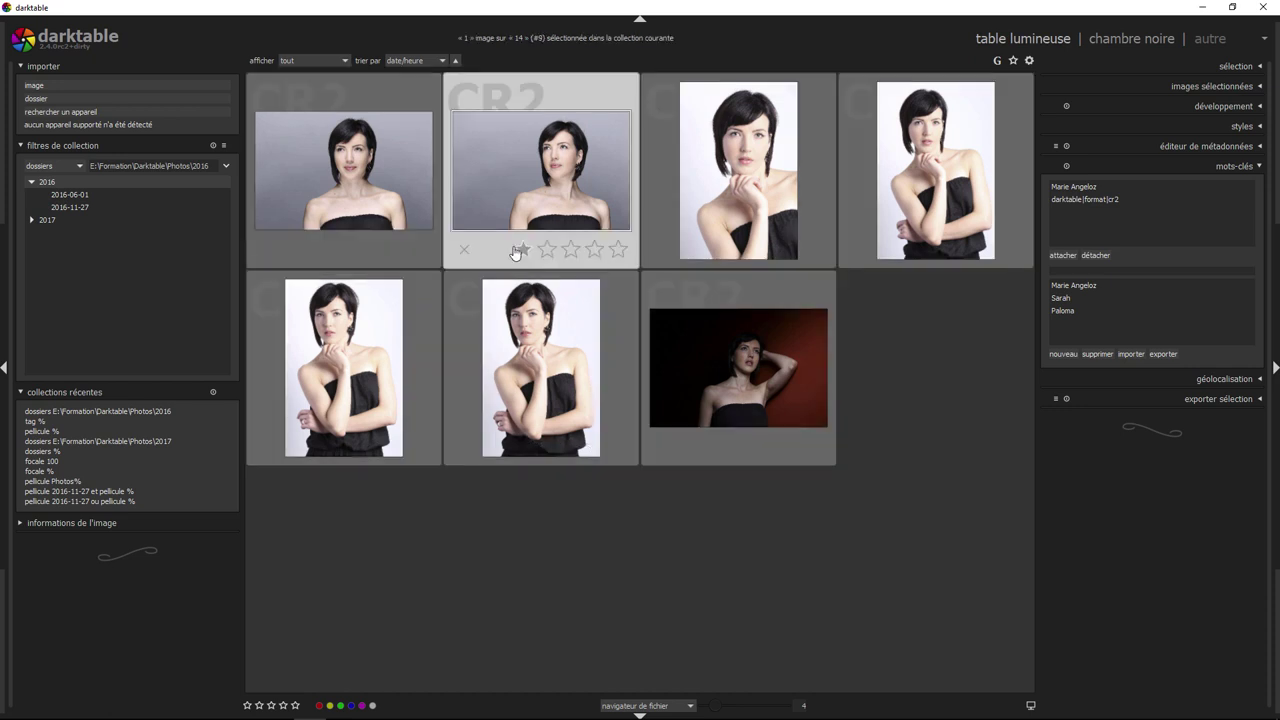
click(668, 230)
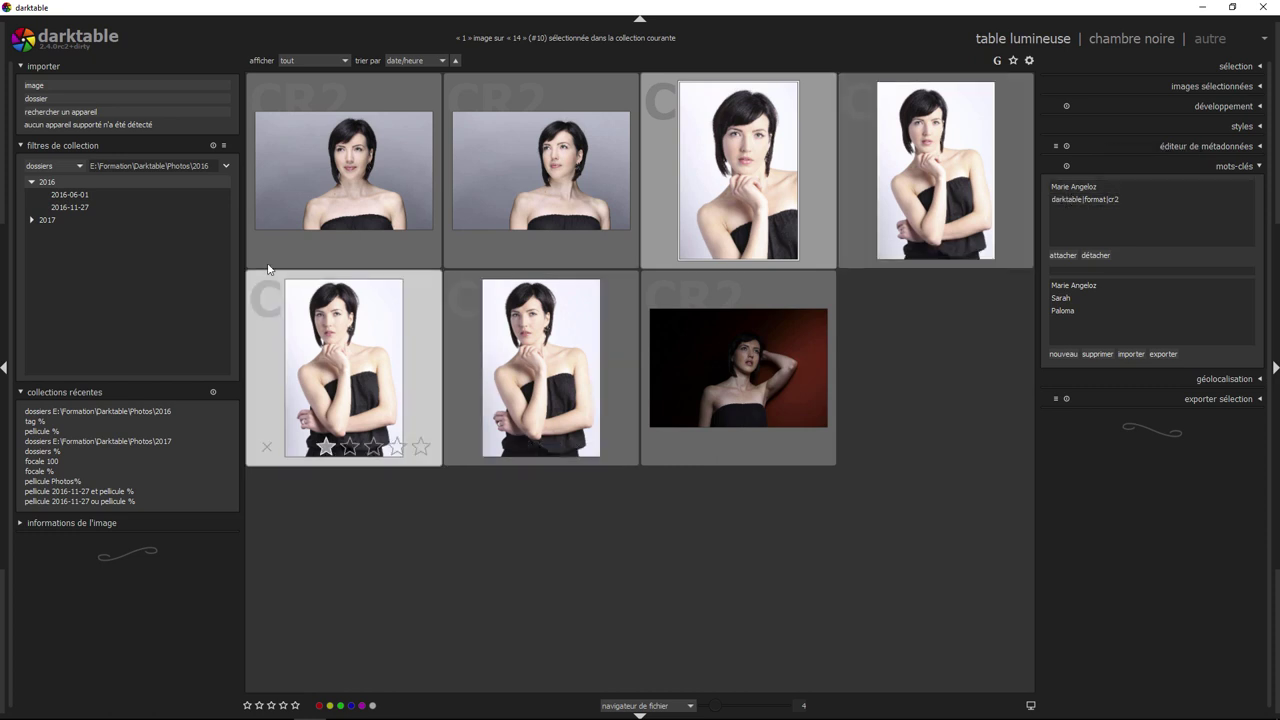
click(79, 165)
Step: Filter by the dark-haired model's name tag and update her preset with it
click(64, 180)
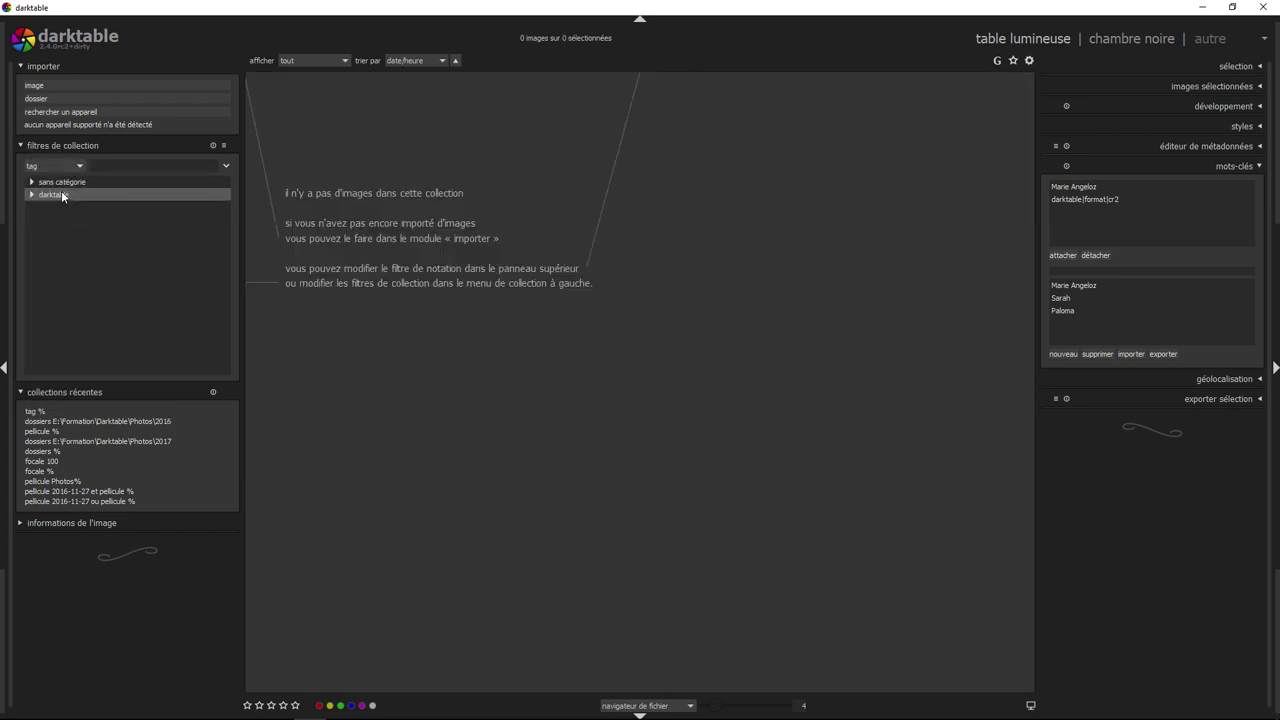
click(32, 183)
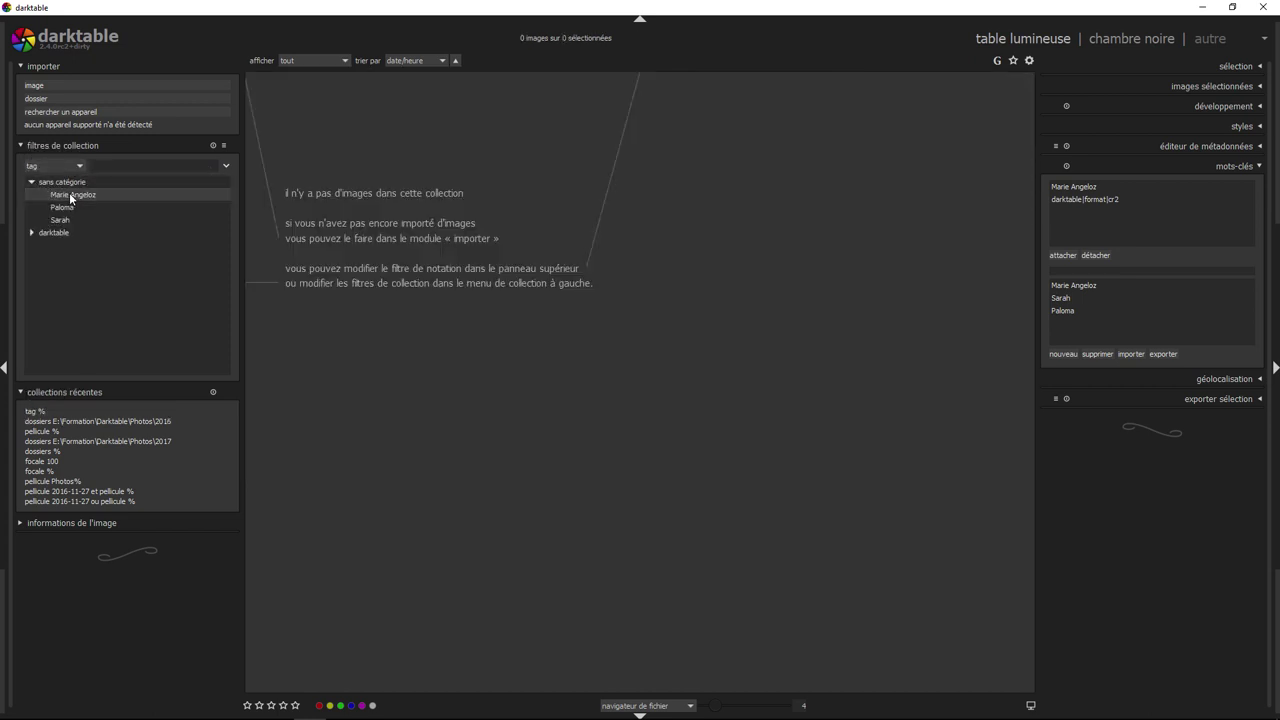
click(69, 193)
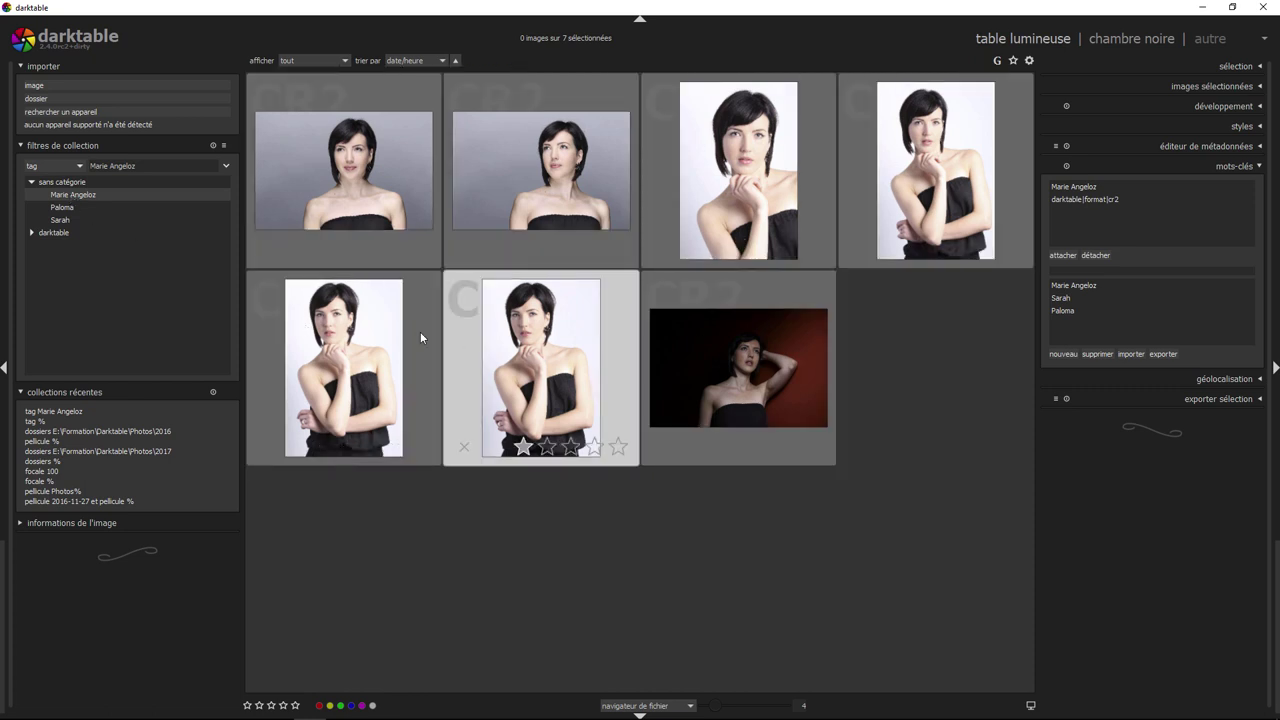
click(226, 147)
click(209, 202)
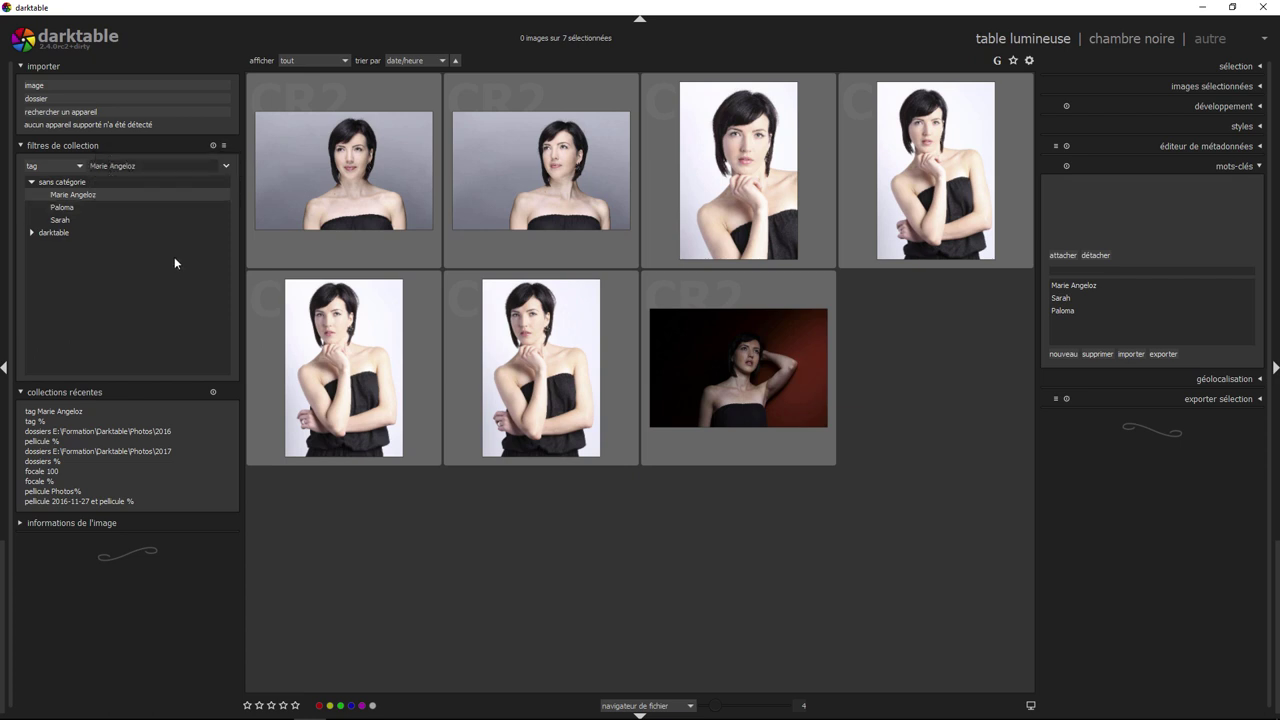
Step: Reload the model's saved collection preset and open the collection property choices
click(226, 146)
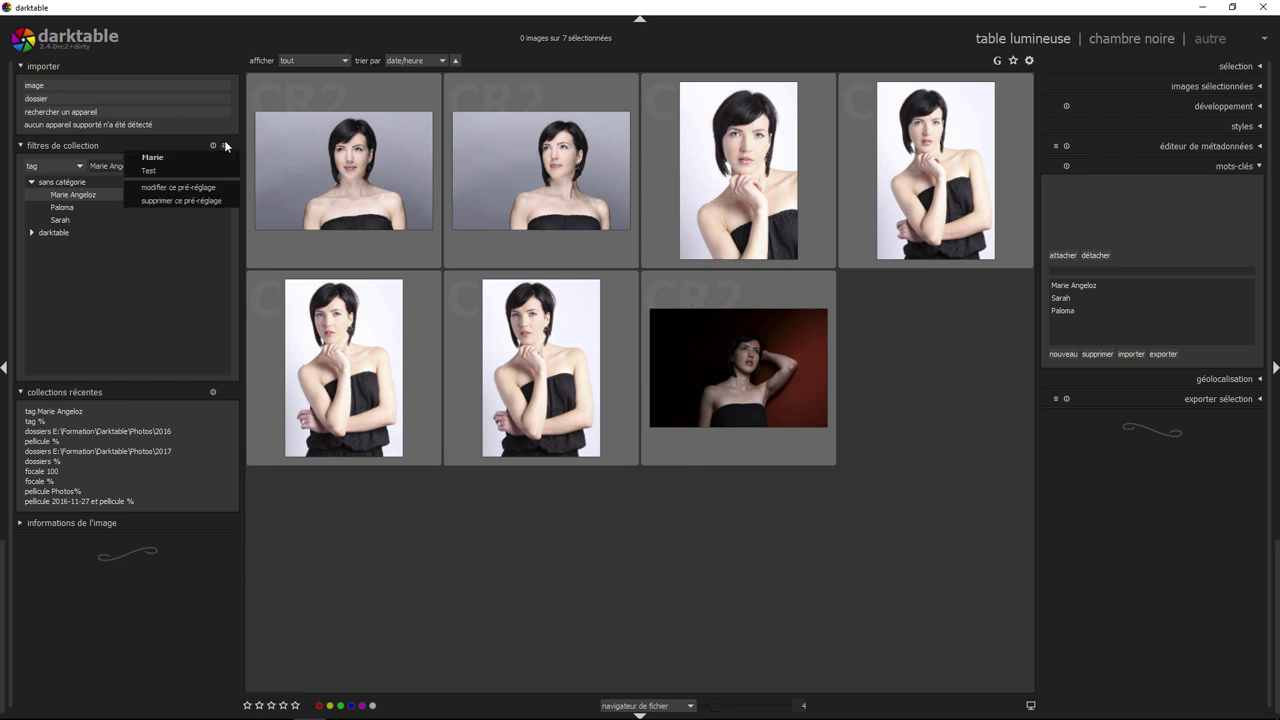
click(184, 160)
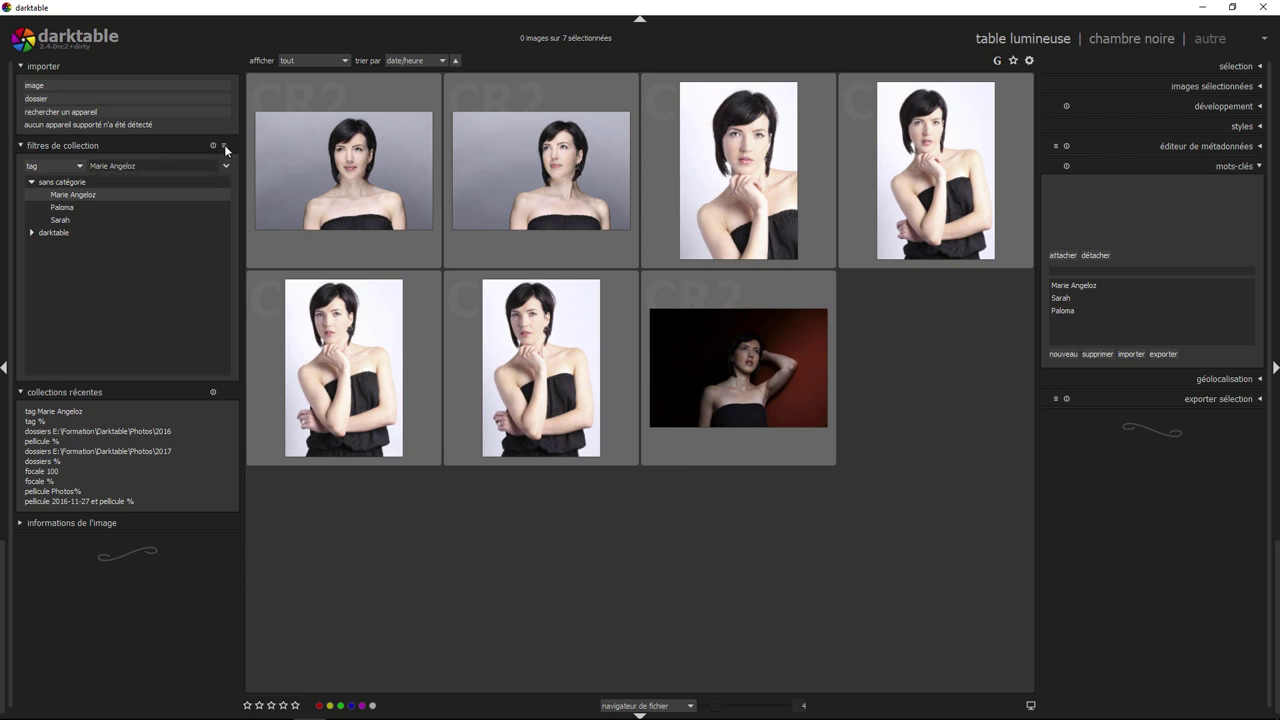
click(225, 148)
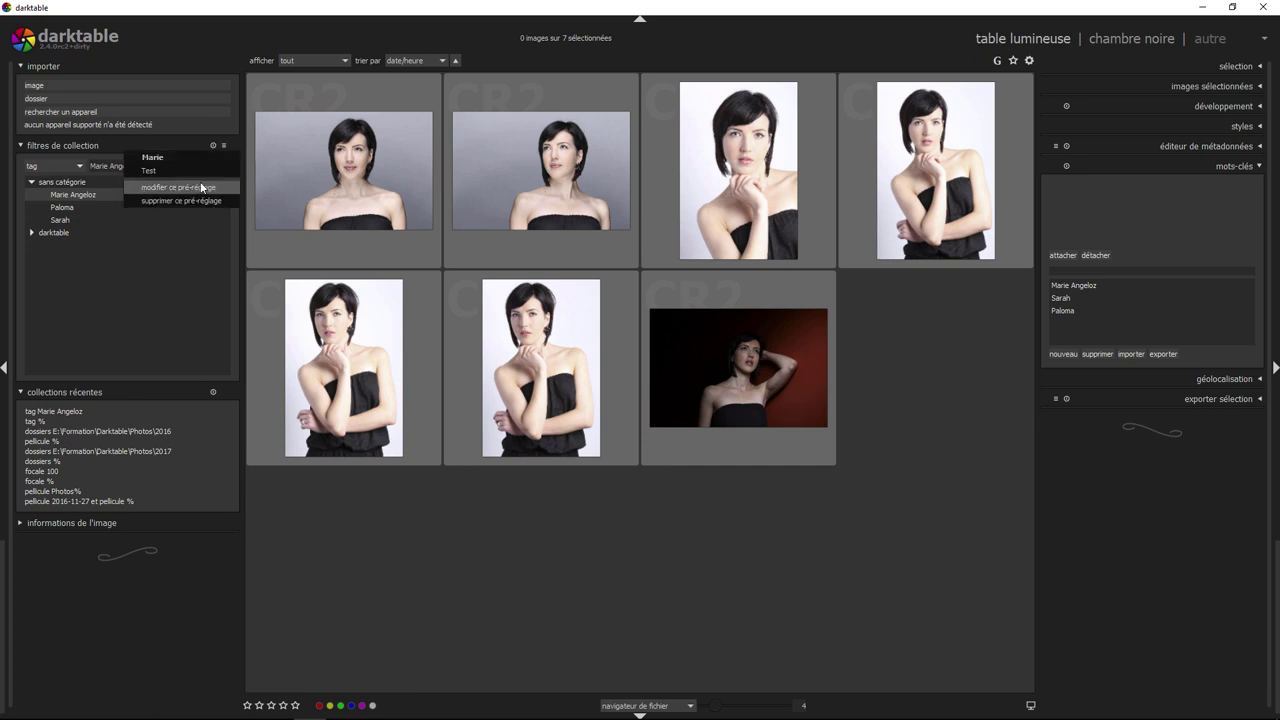
click(128, 218)
click(77, 162)
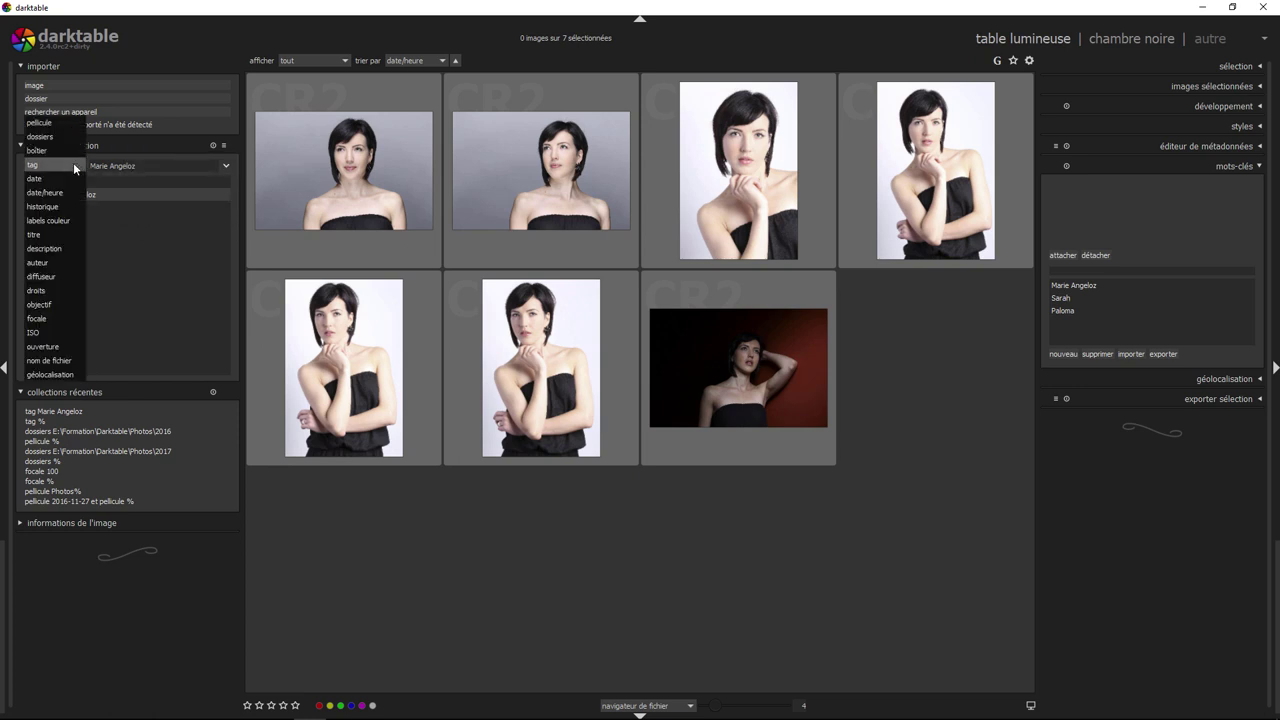
Step: Show the whole film-roll collection and select 56 of its 70 photos
click(50, 123)
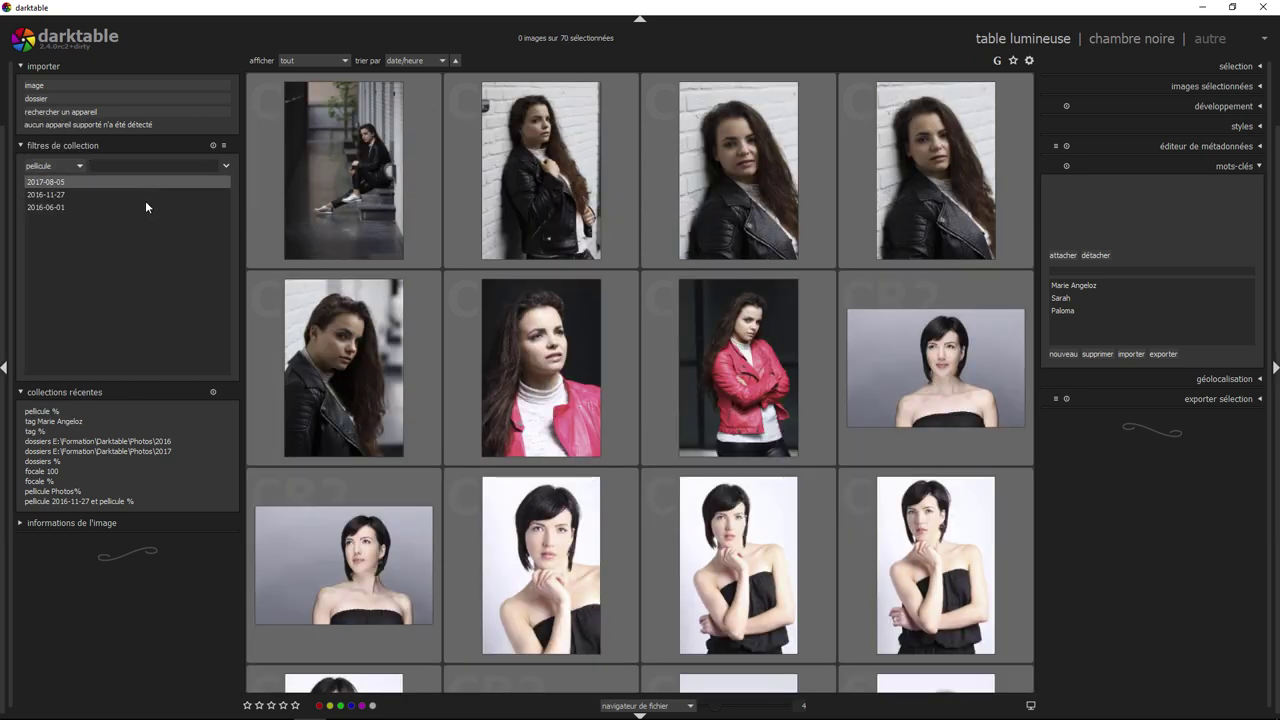
click(421, 213)
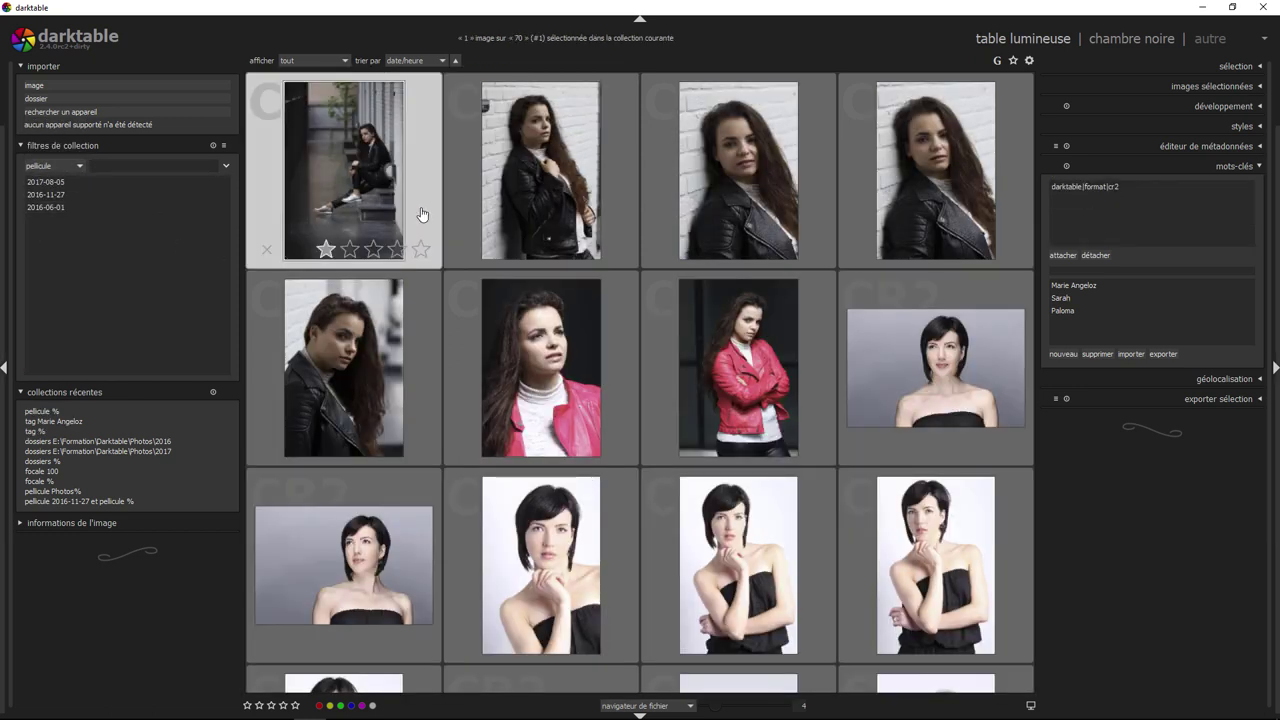
shift+click(822, 352)
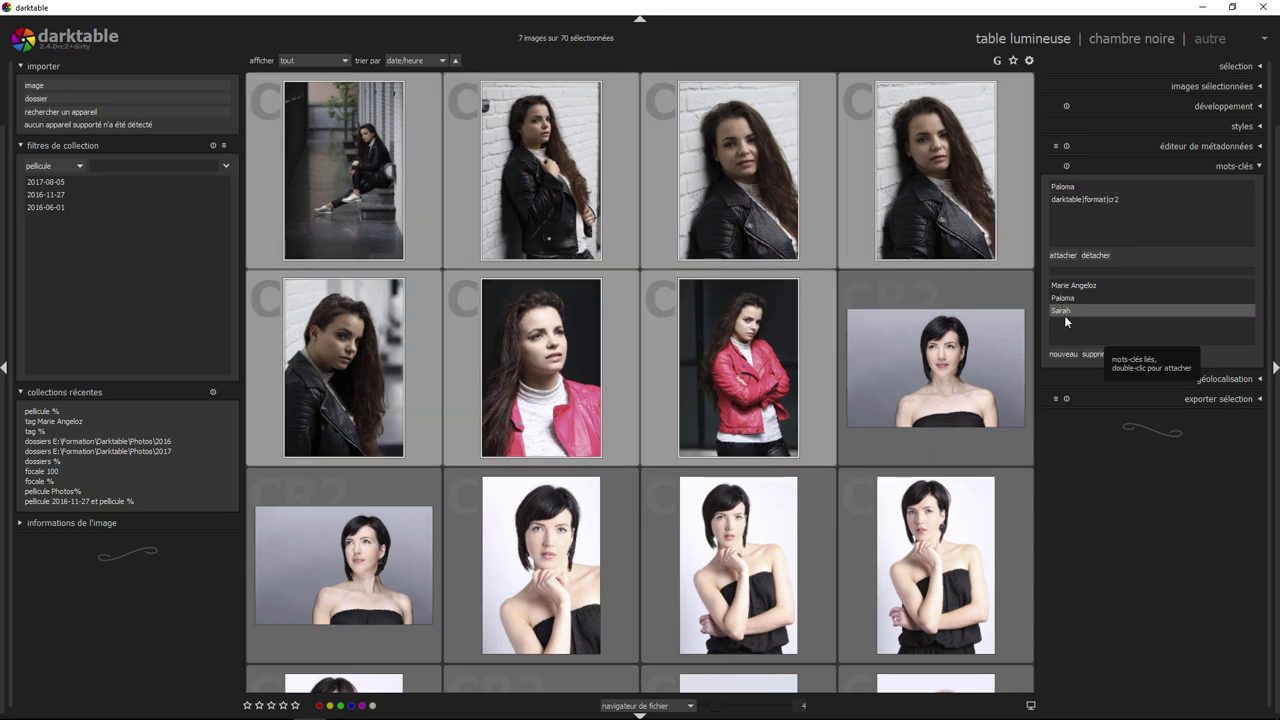
scroll(825, 404, down, 5)
scroll(825, 404, up, 2)
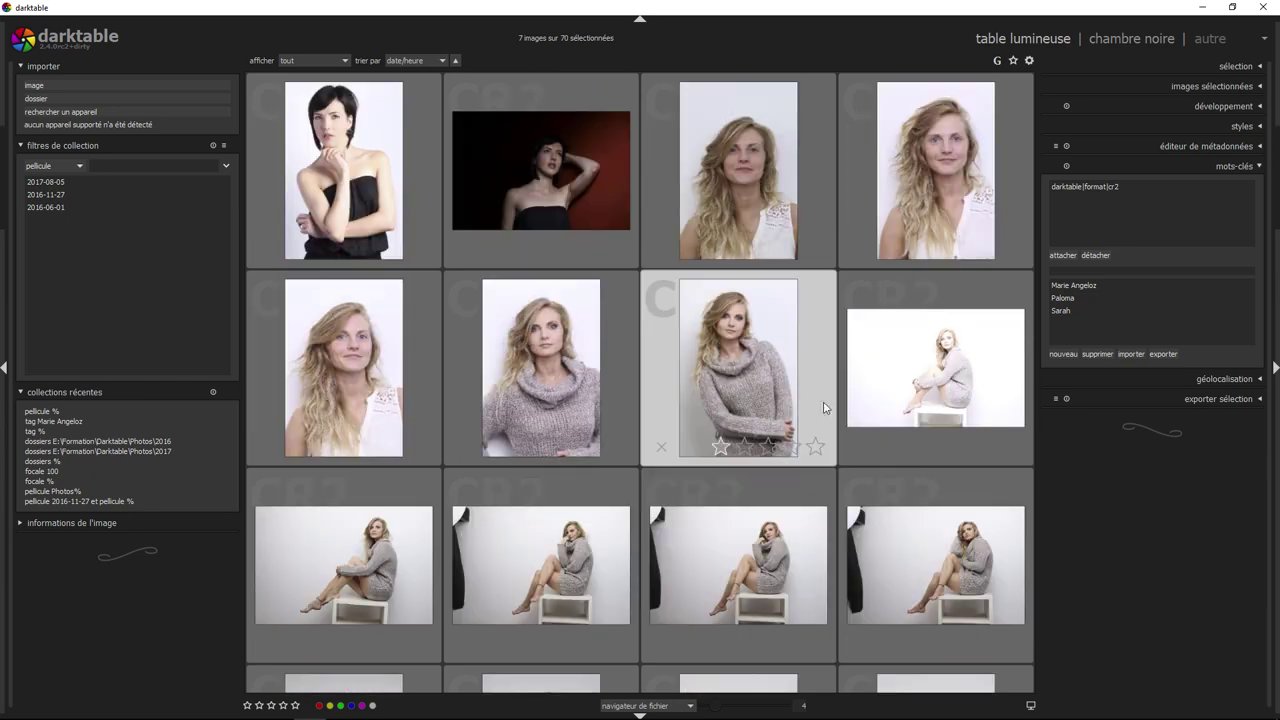
click(680, 245)
scroll(715, 348, down, 3)
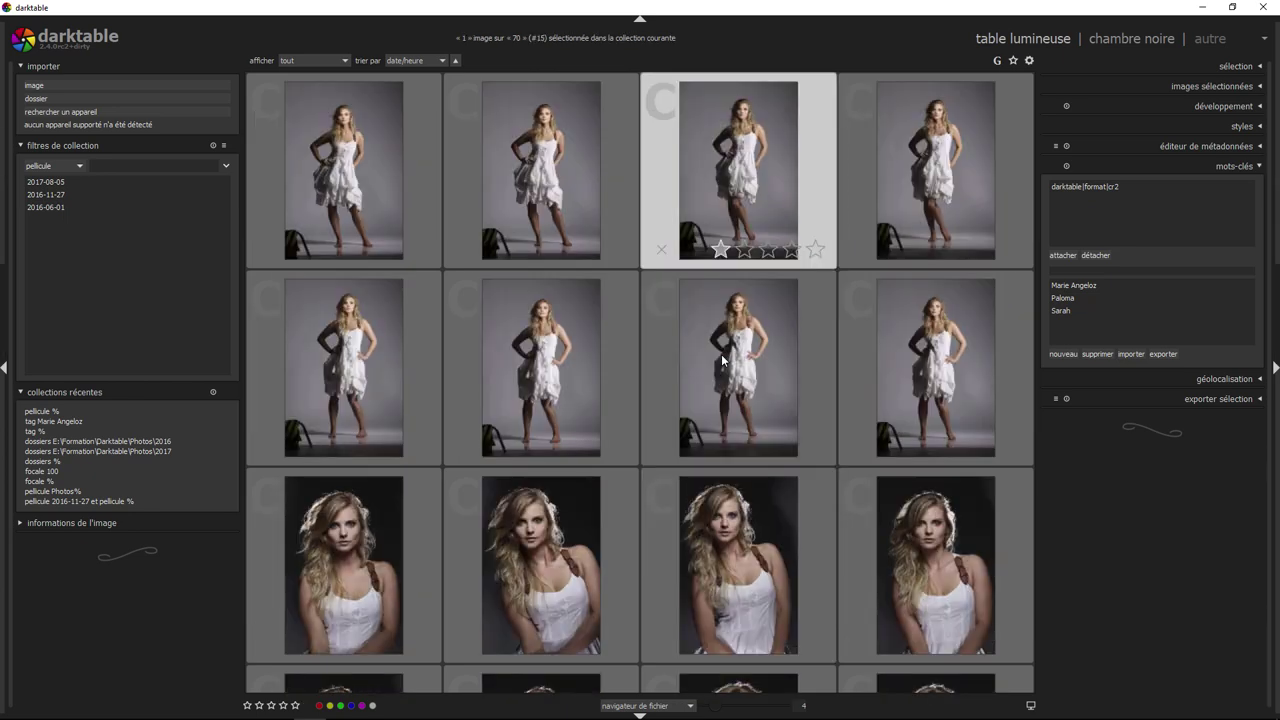
scroll(721, 354, down, 2)
scroll(721, 354, down, 3)
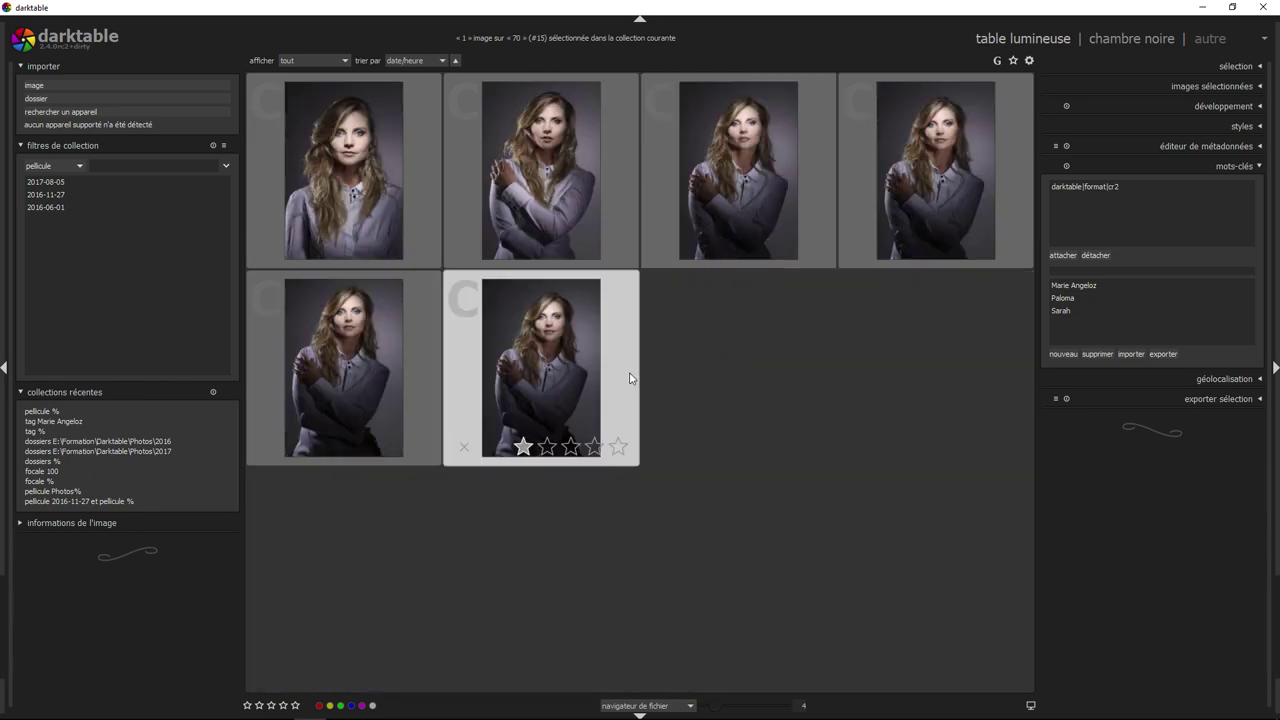
key(ctrl+a)
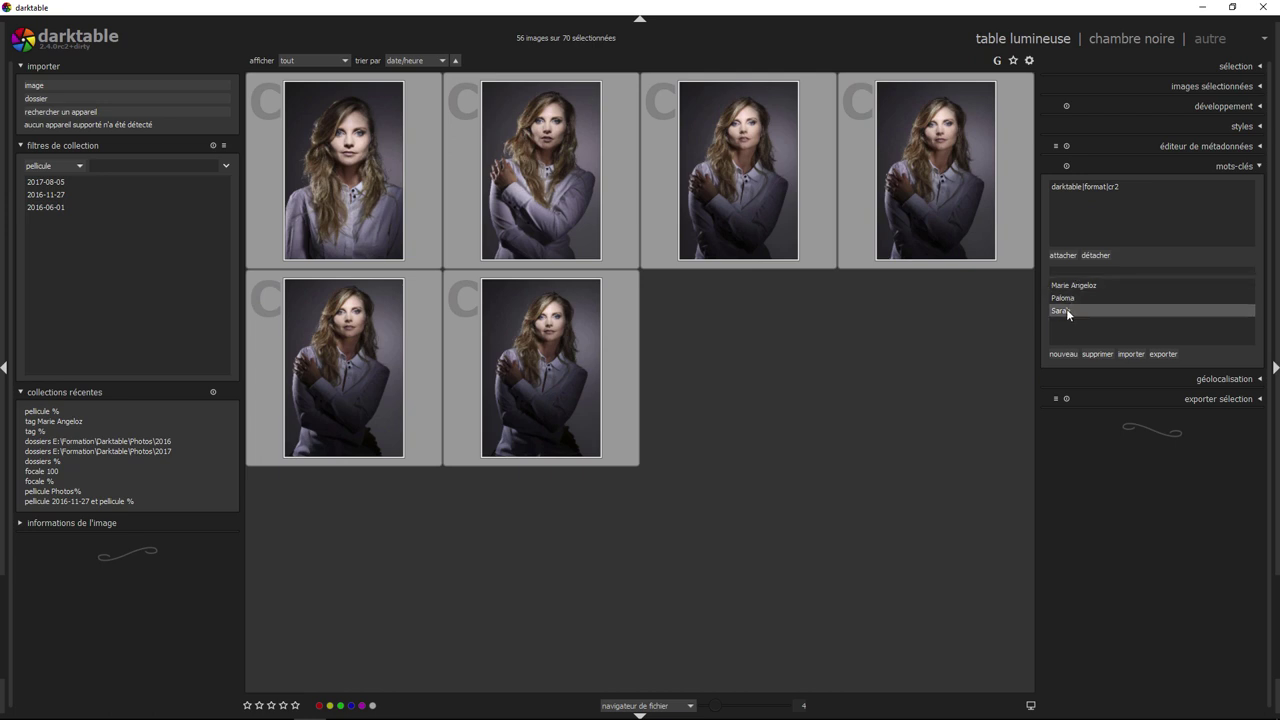
Step: Attach the blonde model's name keyword and start a new preset named after her
double_click(1066, 309)
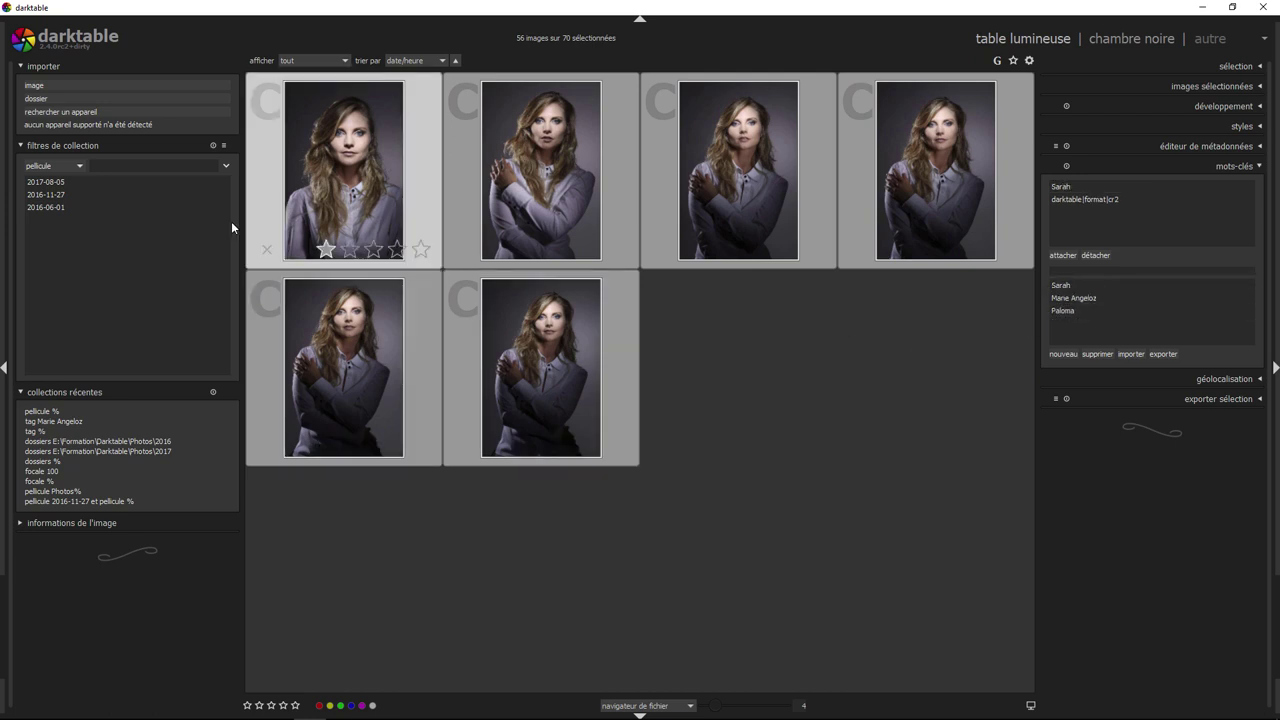
click(224, 145)
click(170, 186)
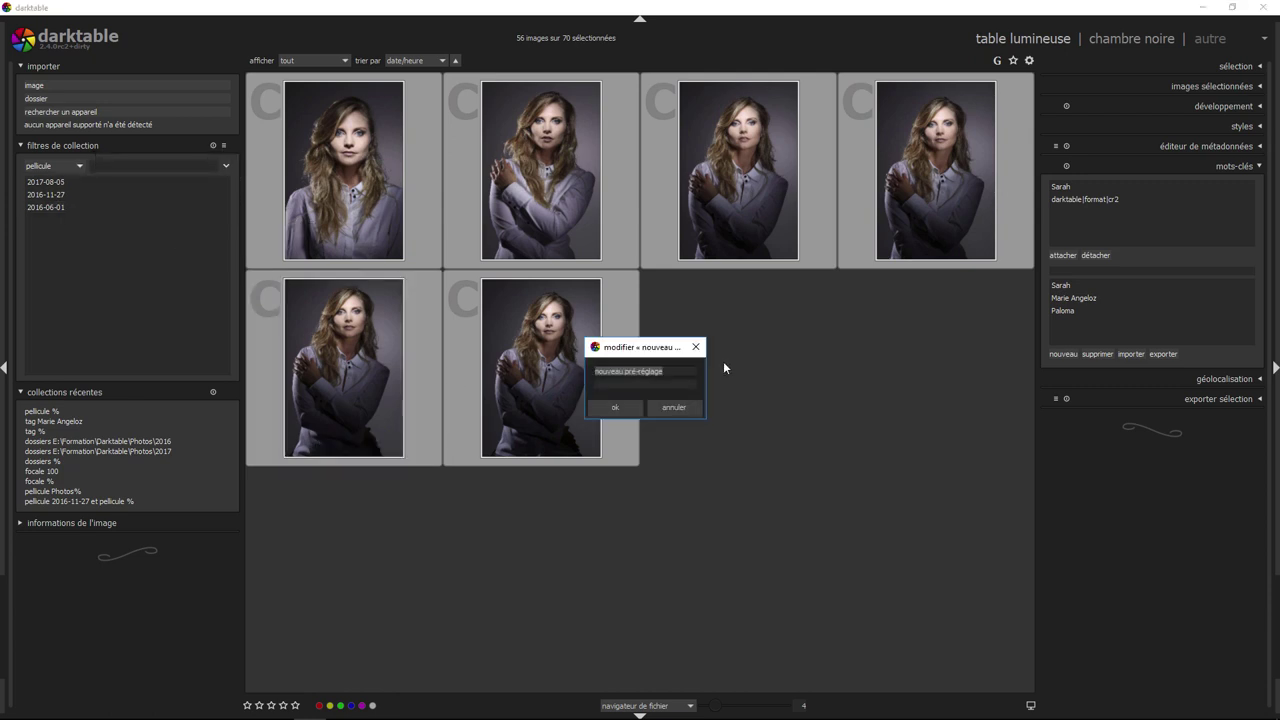
text(Sarah)
Step: Save the new preset and filter the collection by the blonde model's name tag
click(616, 406)
click(81, 164)
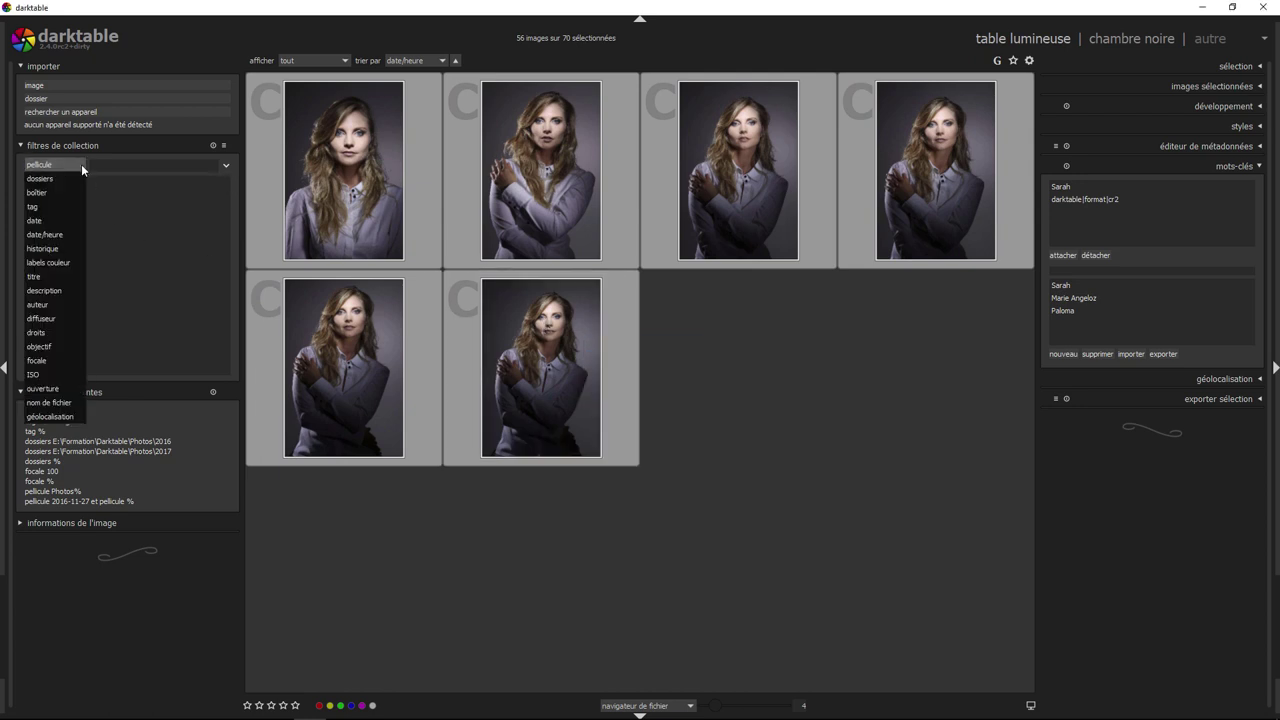
click(56, 207)
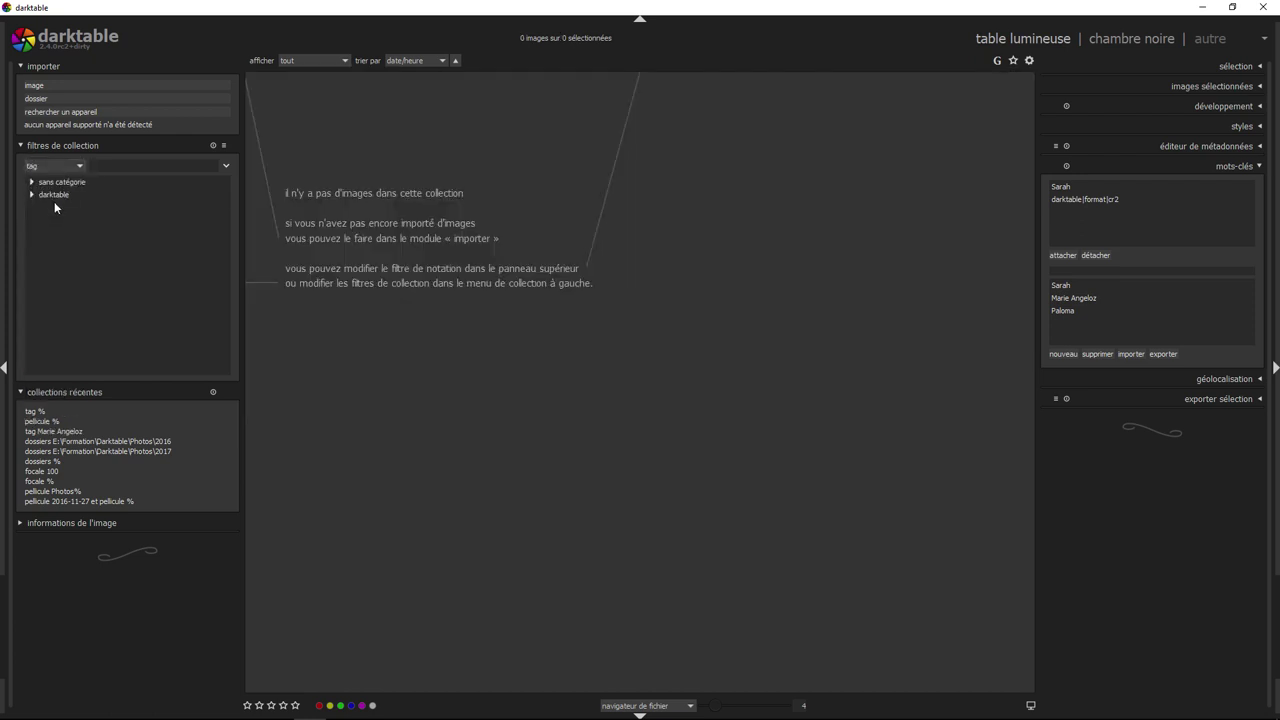
click(32, 184)
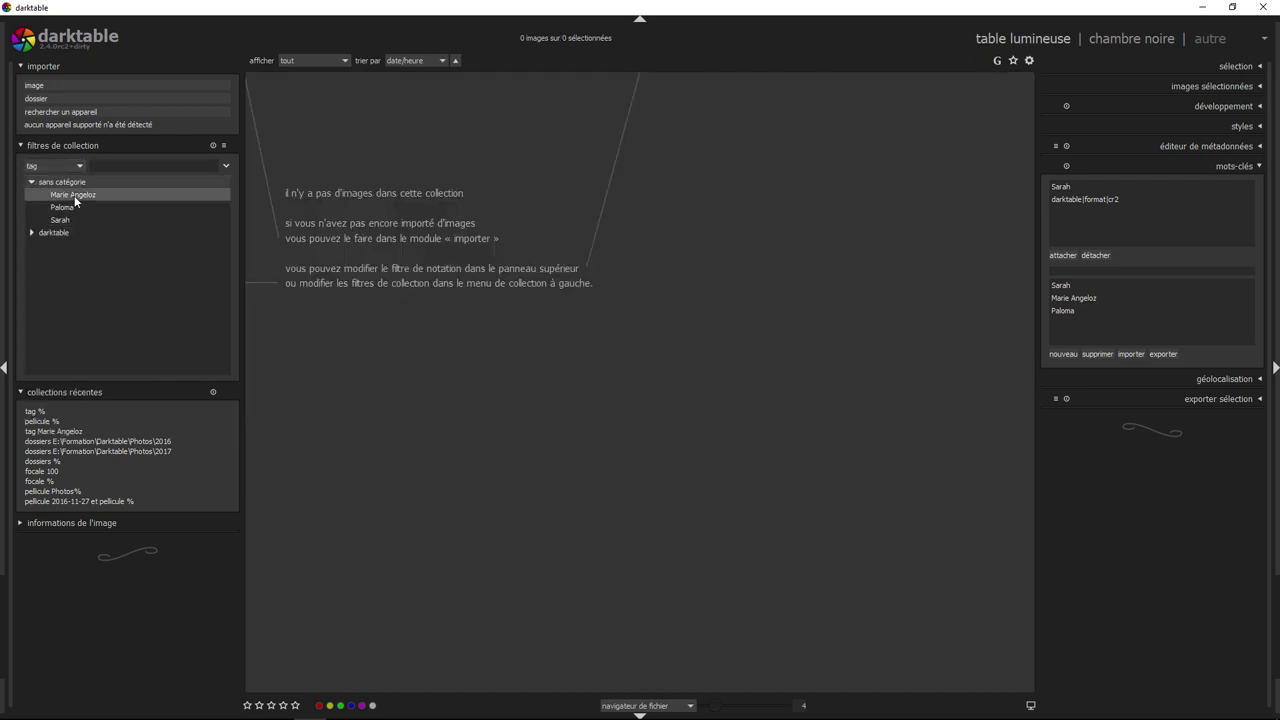
click(62, 221)
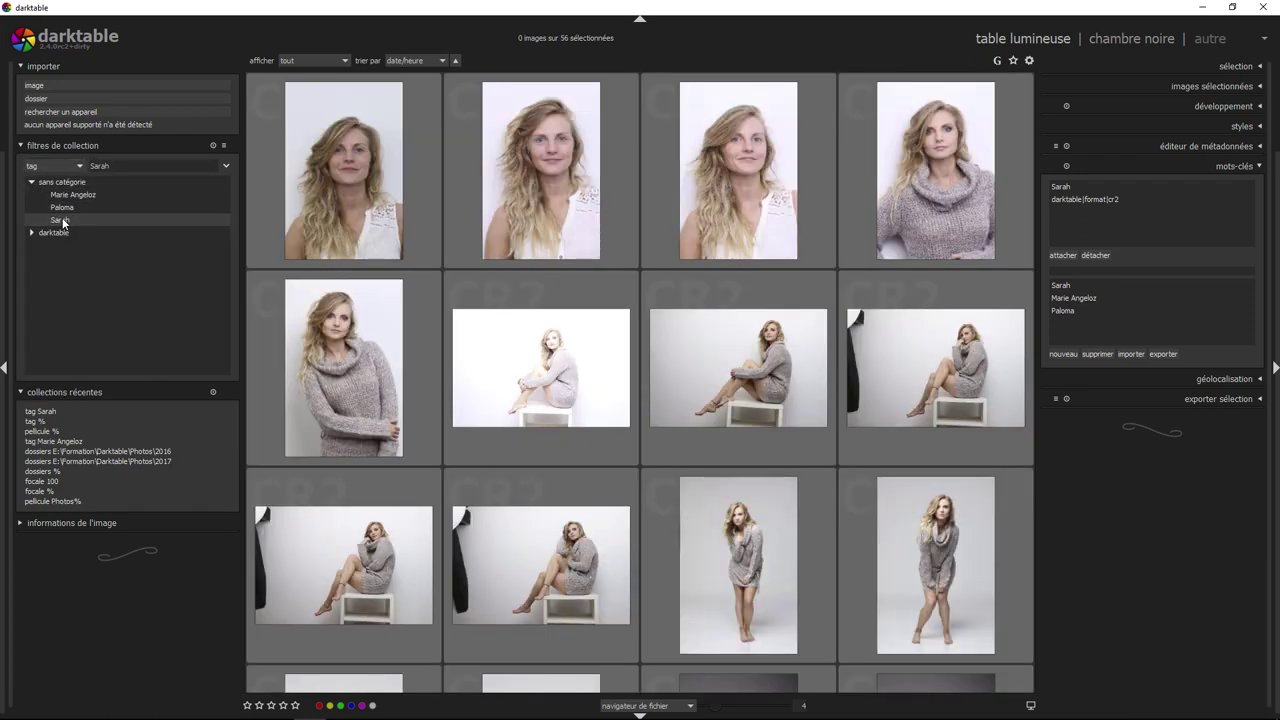
Step: Overwrite her preset with this tag filter and collapse the recent collections list
click(229, 149)
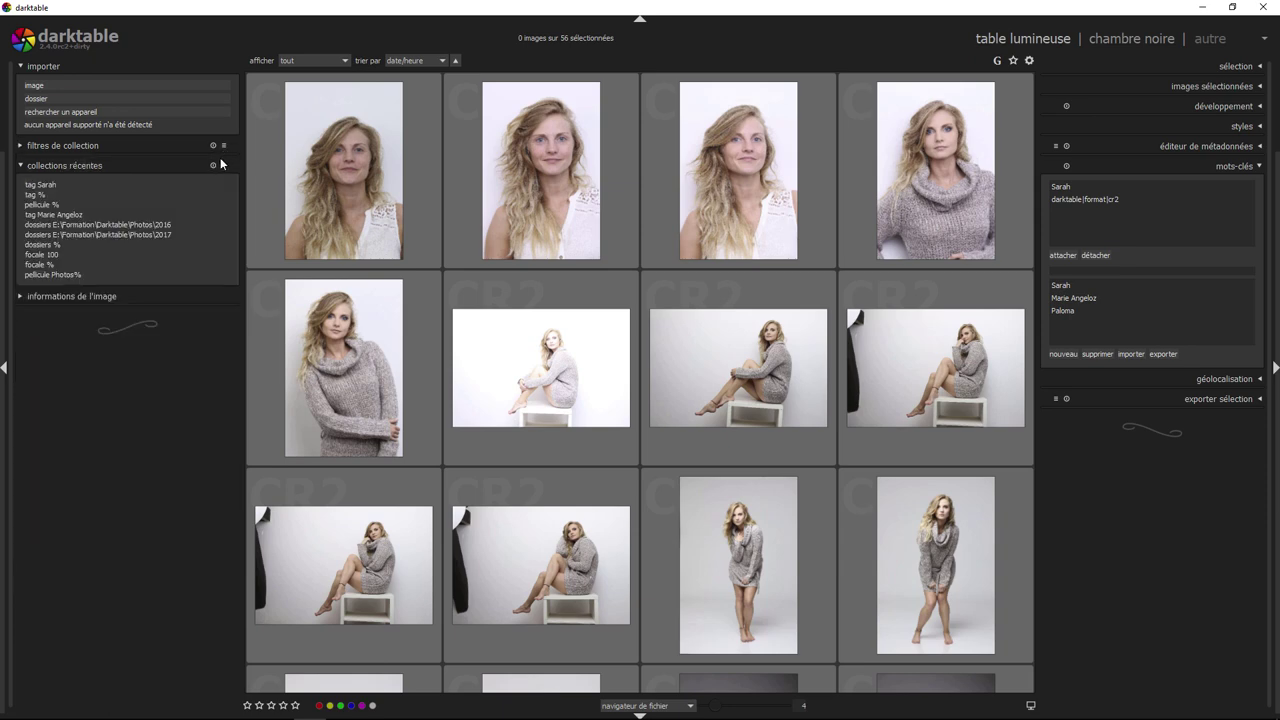
click(224, 146)
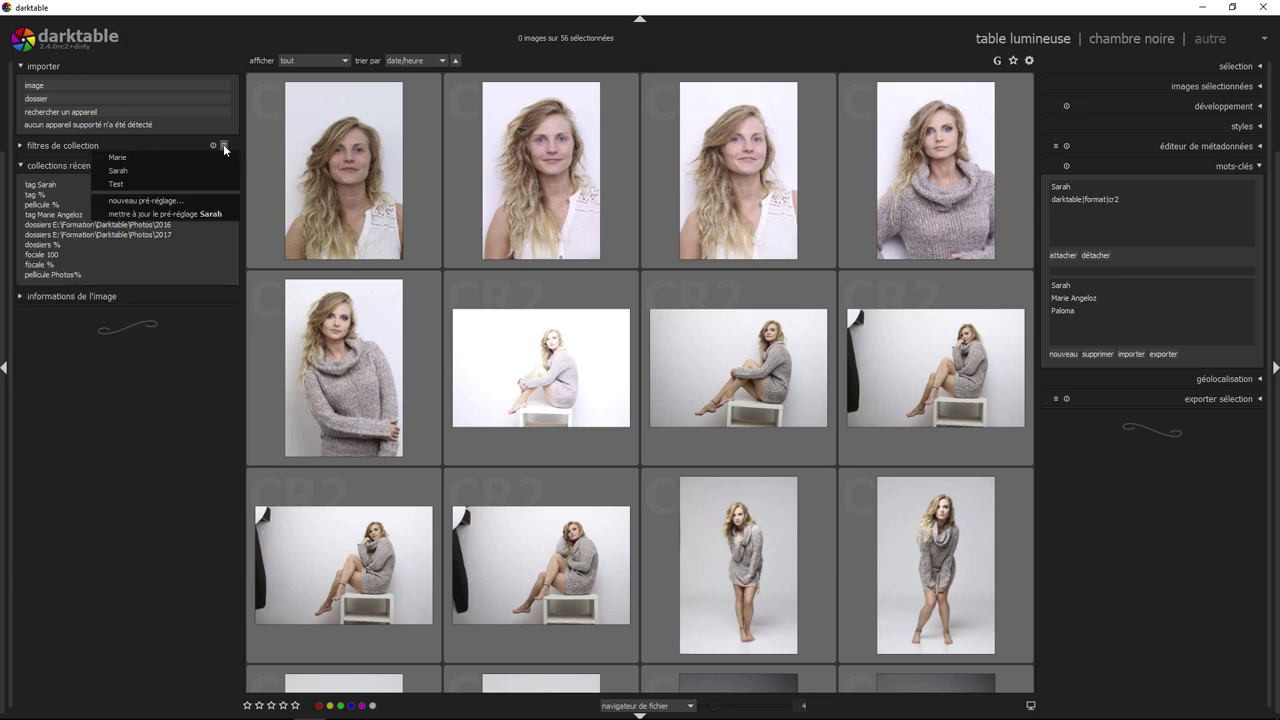
click(177, 216)
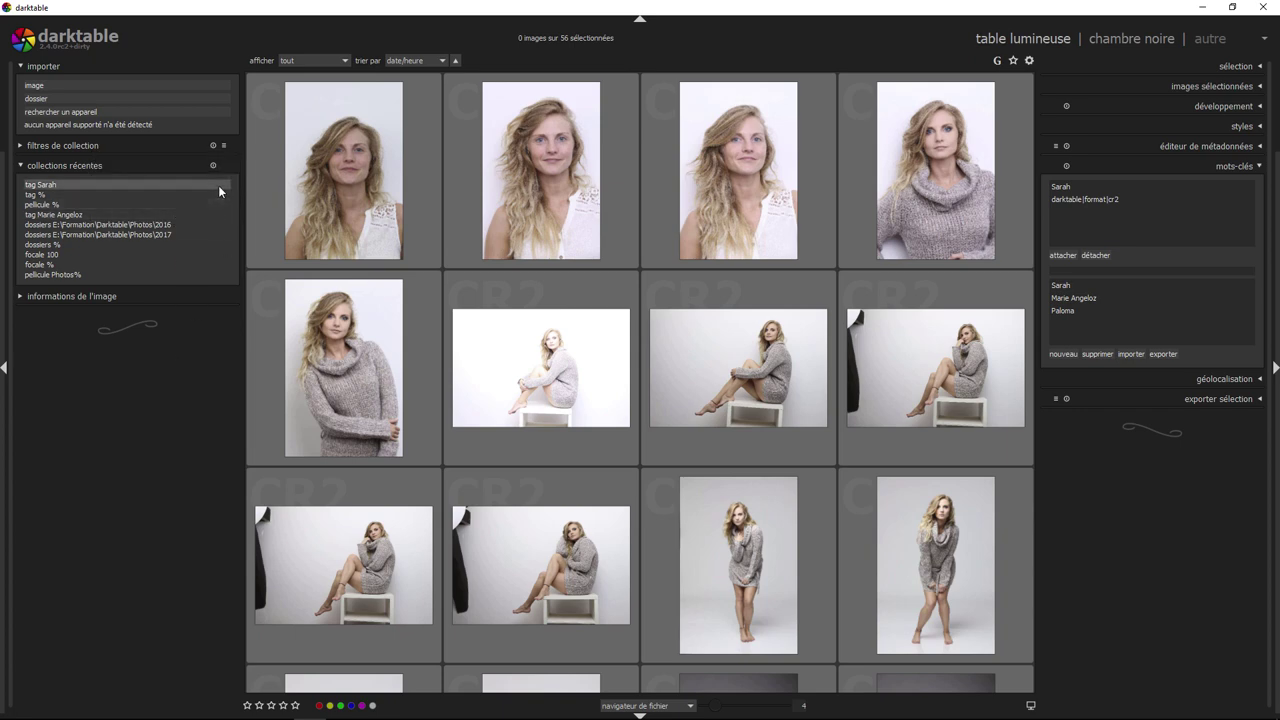
click(22, 166)
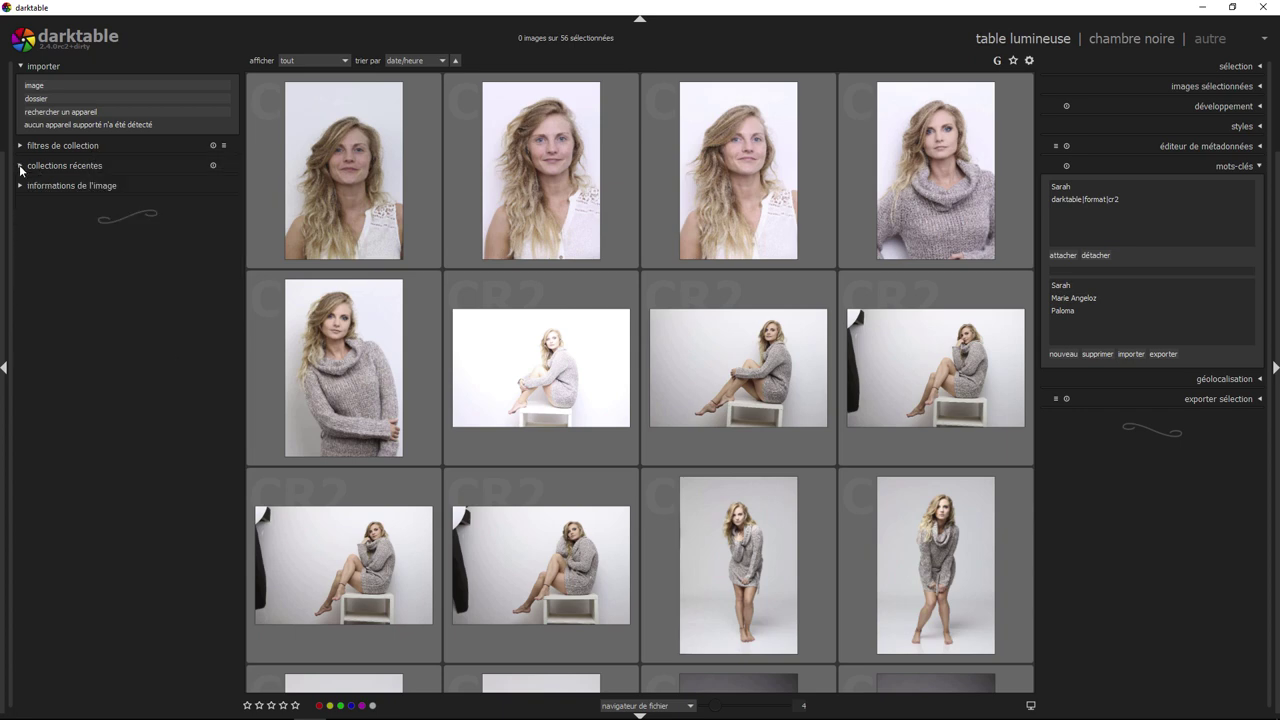
Step: Apply the dark-haired model's collection preset, then the blonde model's preset
click(223, 146)
click(188, 158)
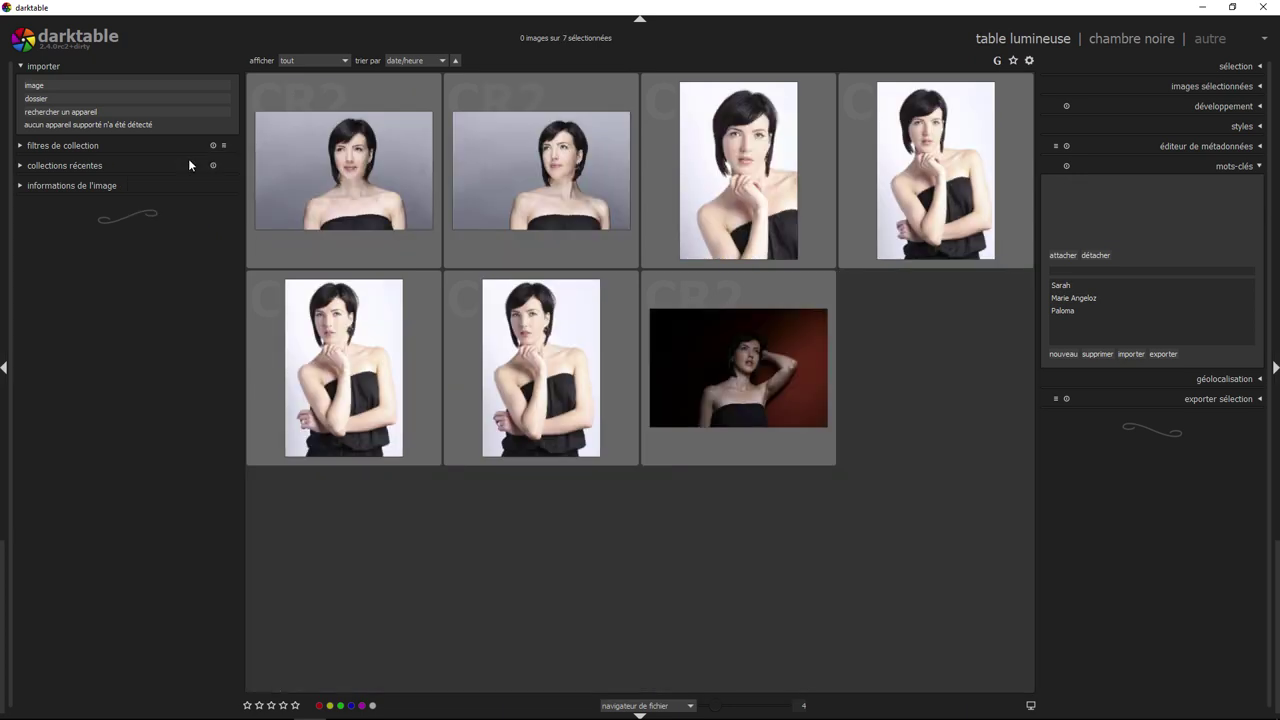
click(222, 146)
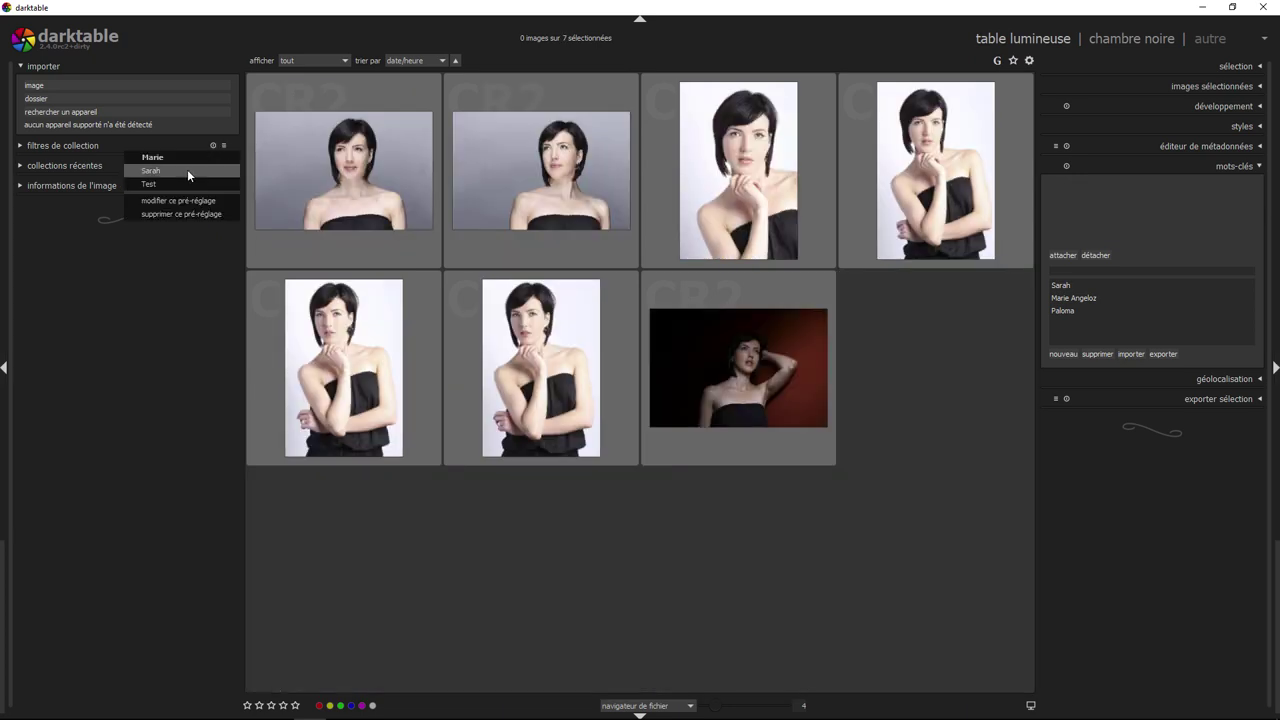
click(187, 169)
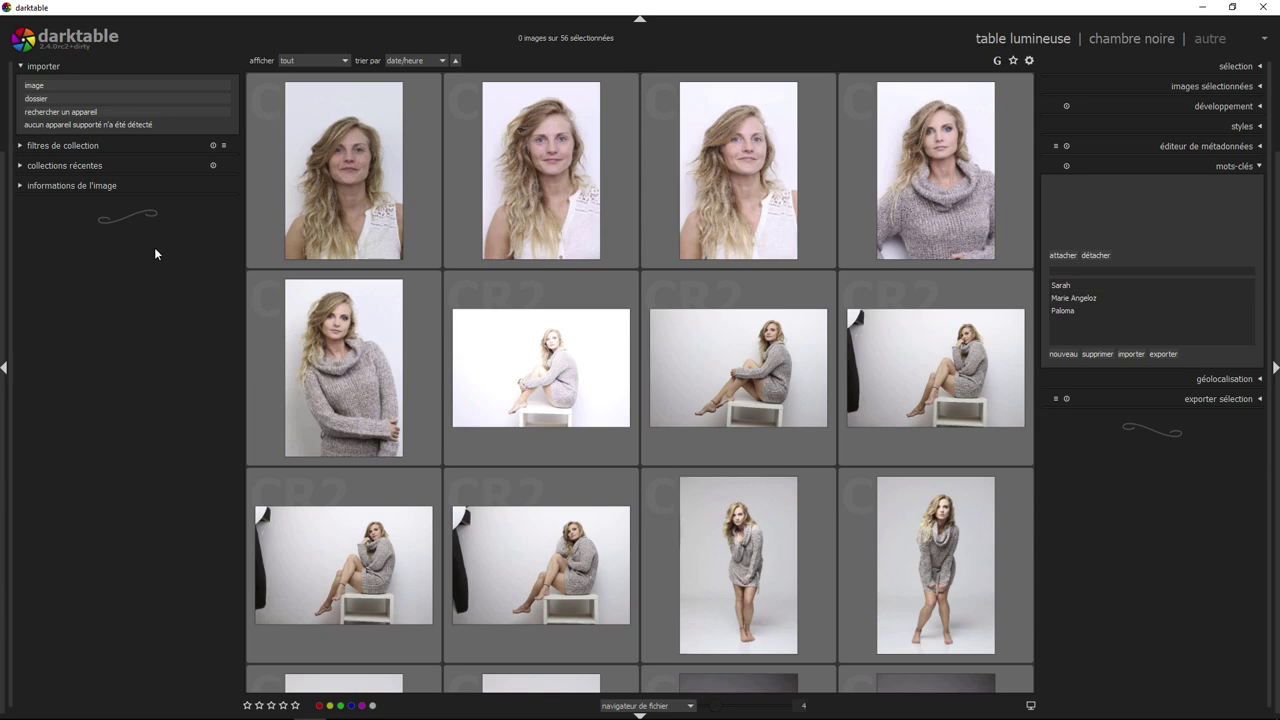
Step: Expand the collection filters and recent collections, then switch to the dark-haired model's collection and back to the blonde model's
click(20, 146)
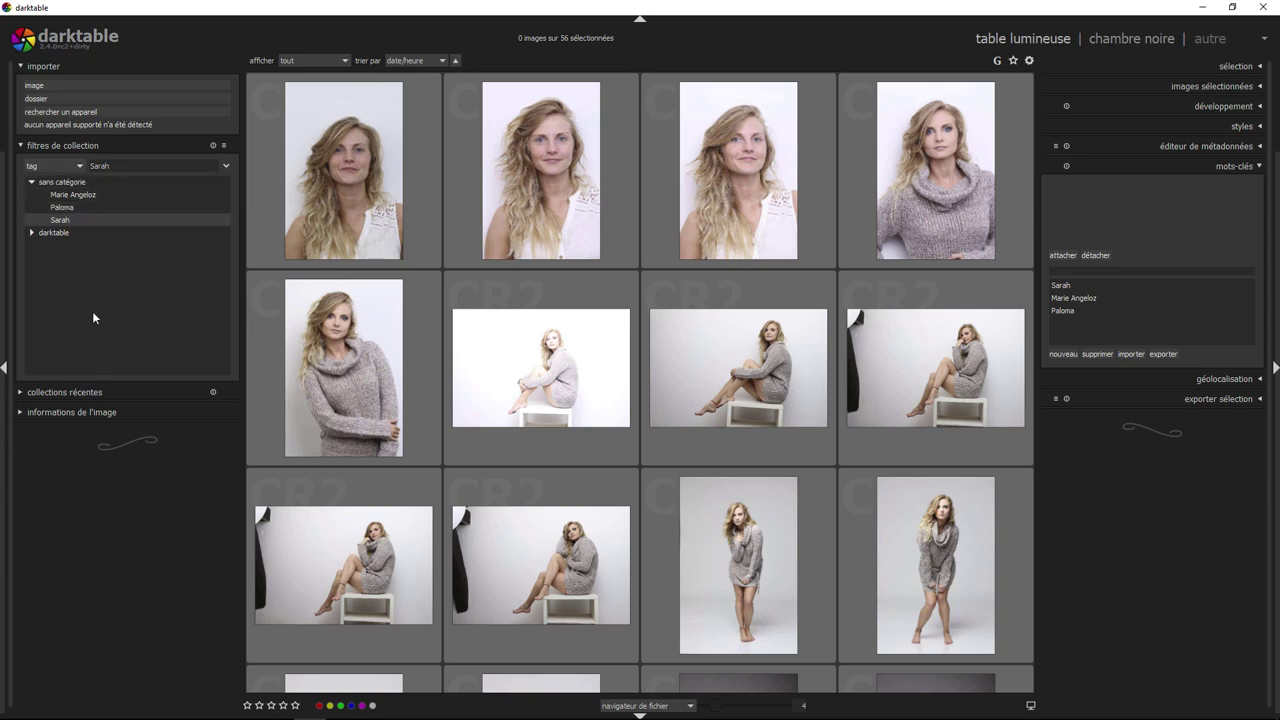
click(43, 392)
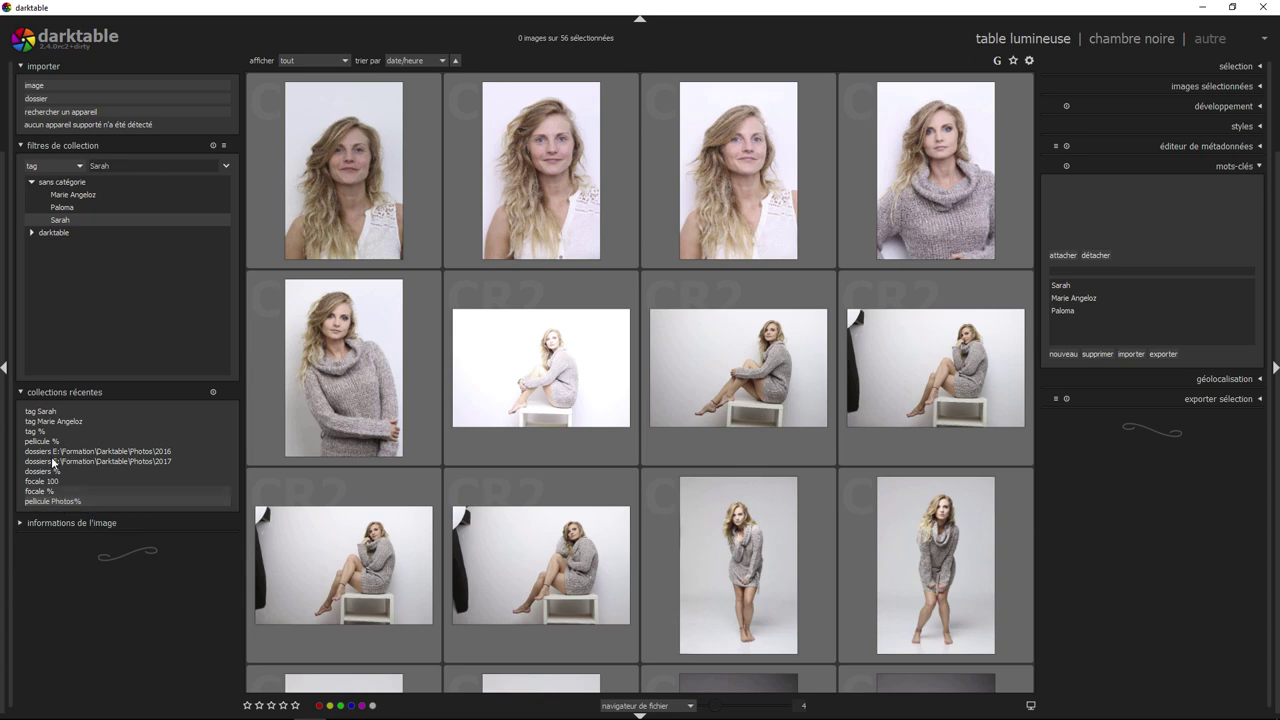
click(41, 421)
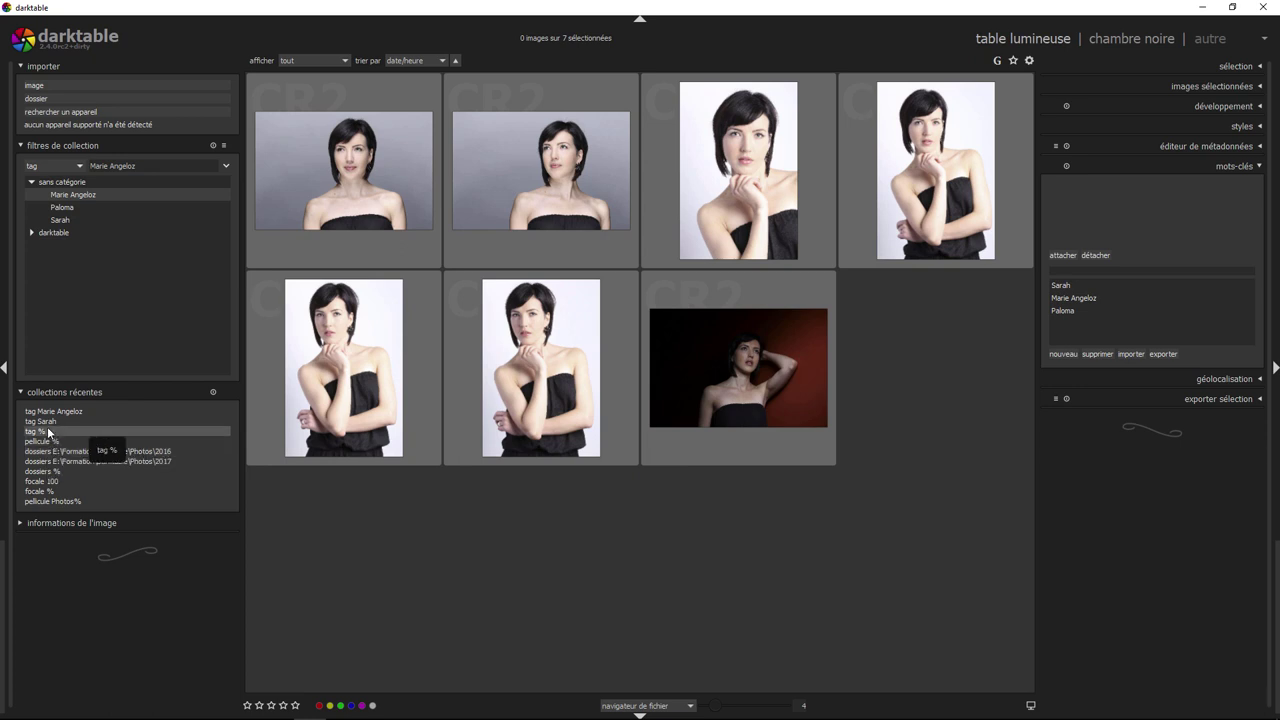
click(47, 421)
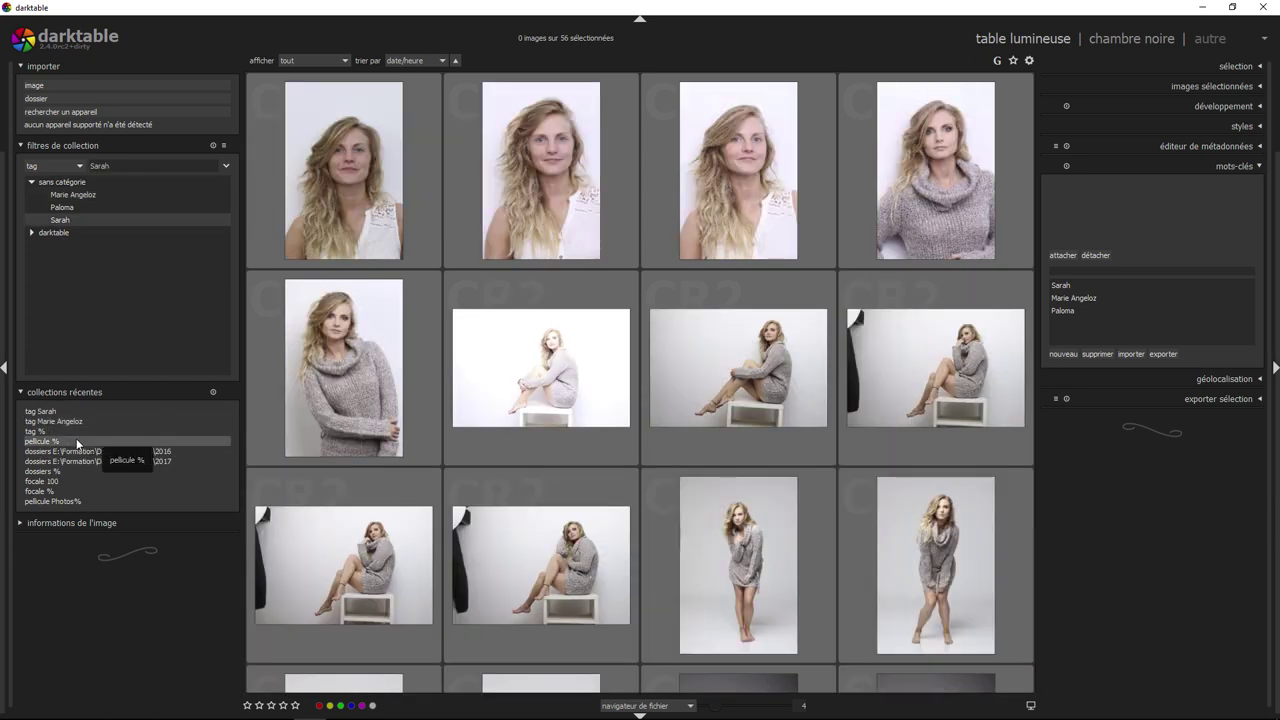
Step: Collapse the 'sans catégorie' tag group and add a second rule with 'affiner la recherche'
click(32, 183)
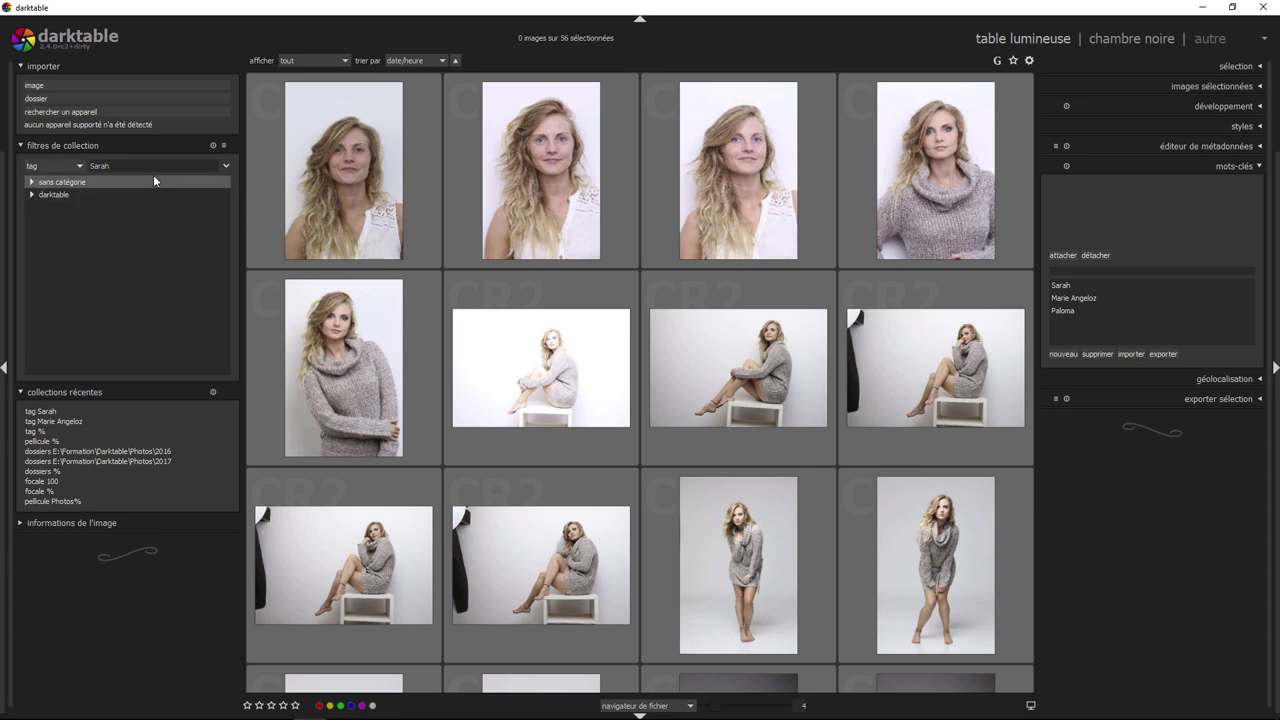
click(226, 167)
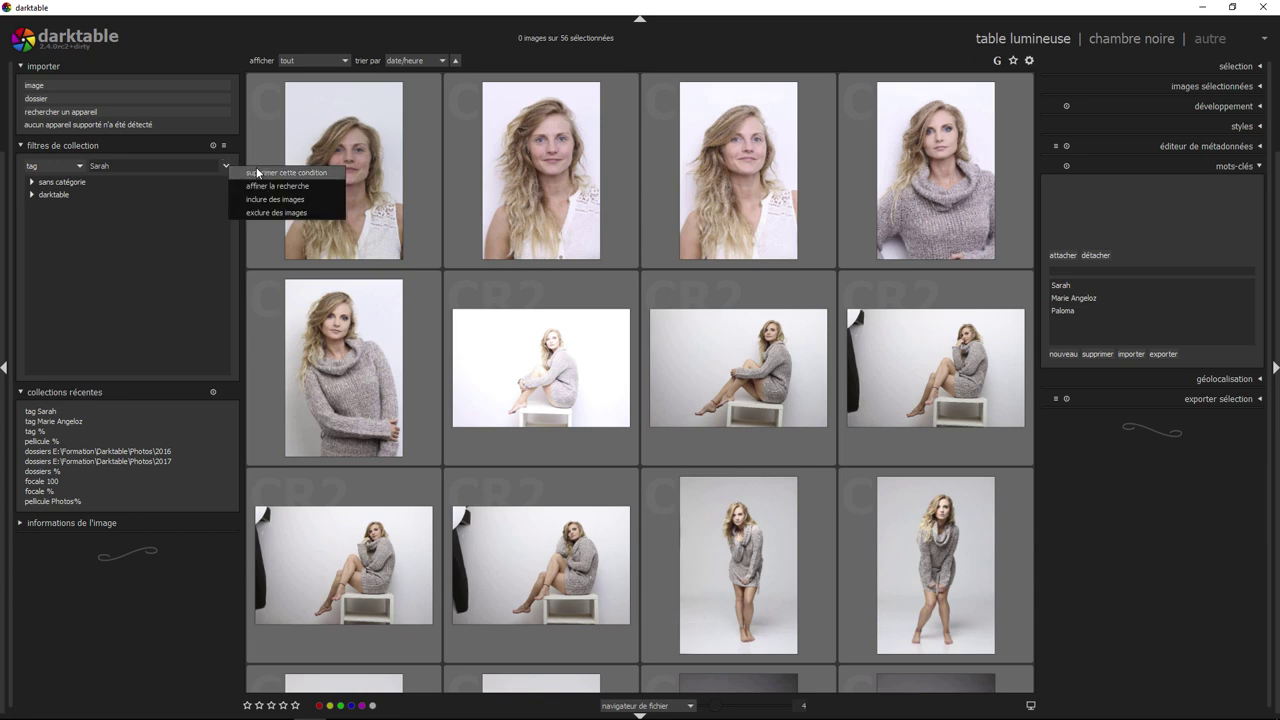
click(188, 205)
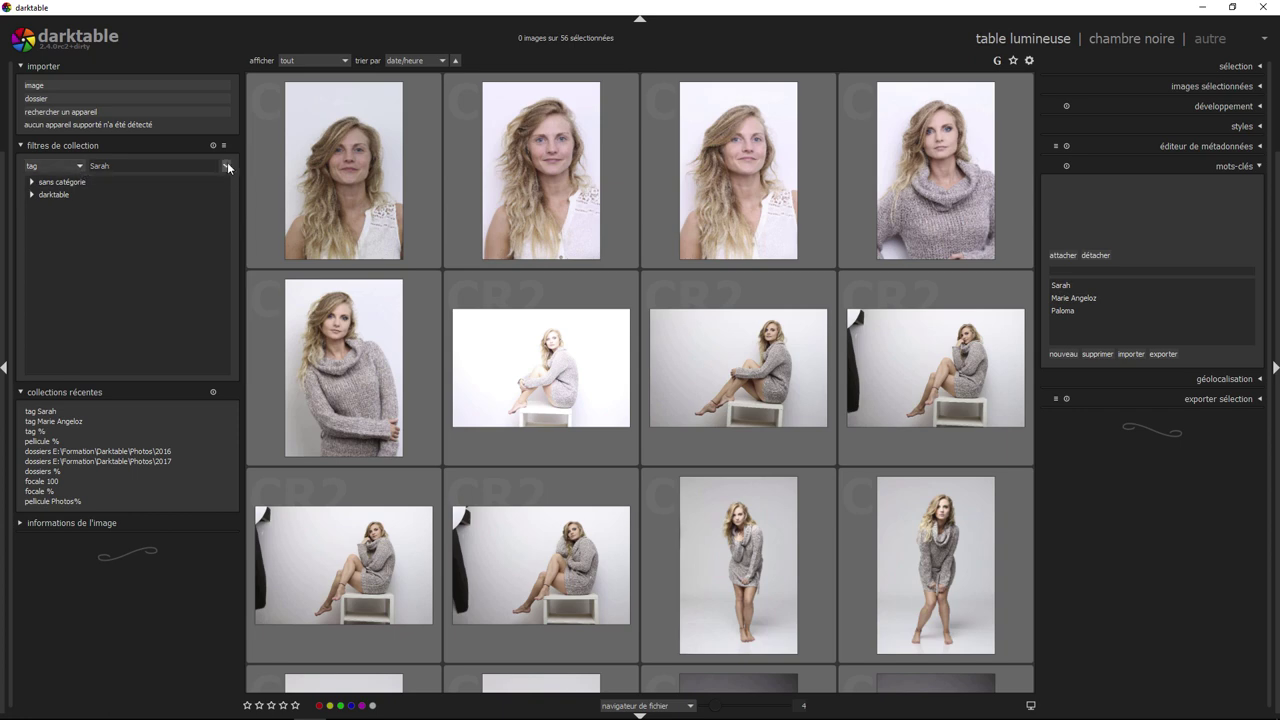
click(227, 166)
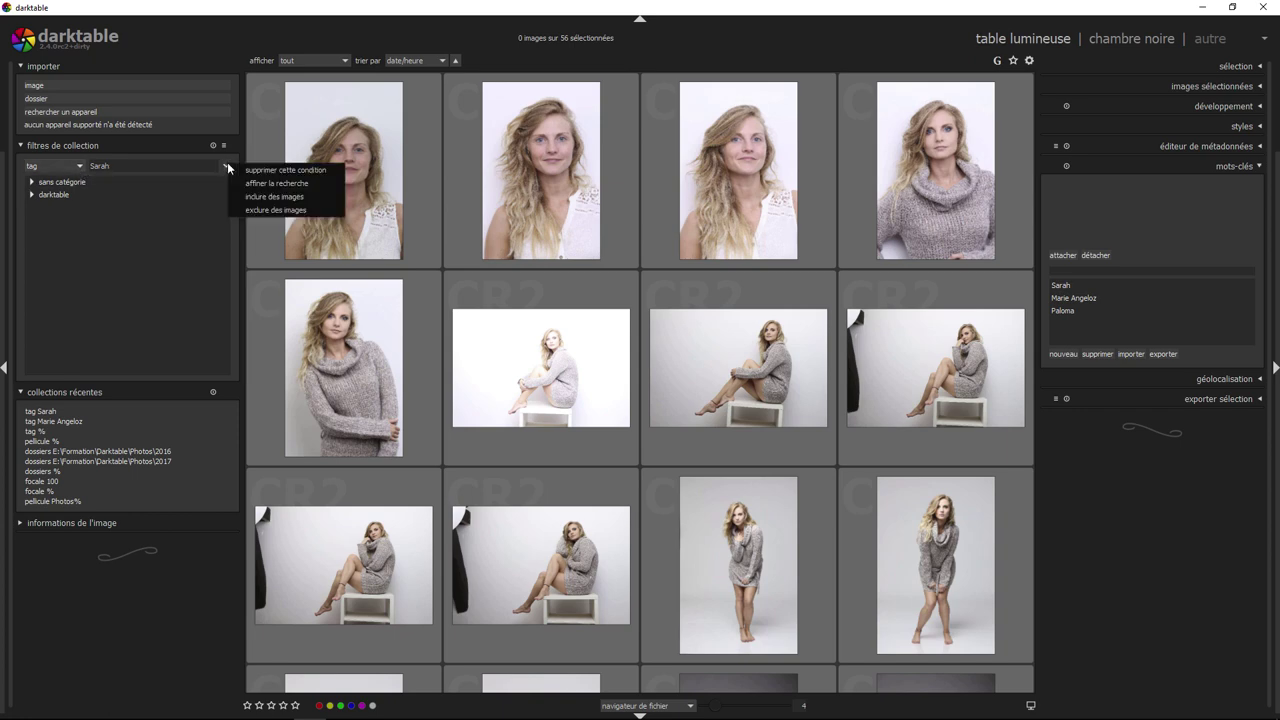
click(268, 183)
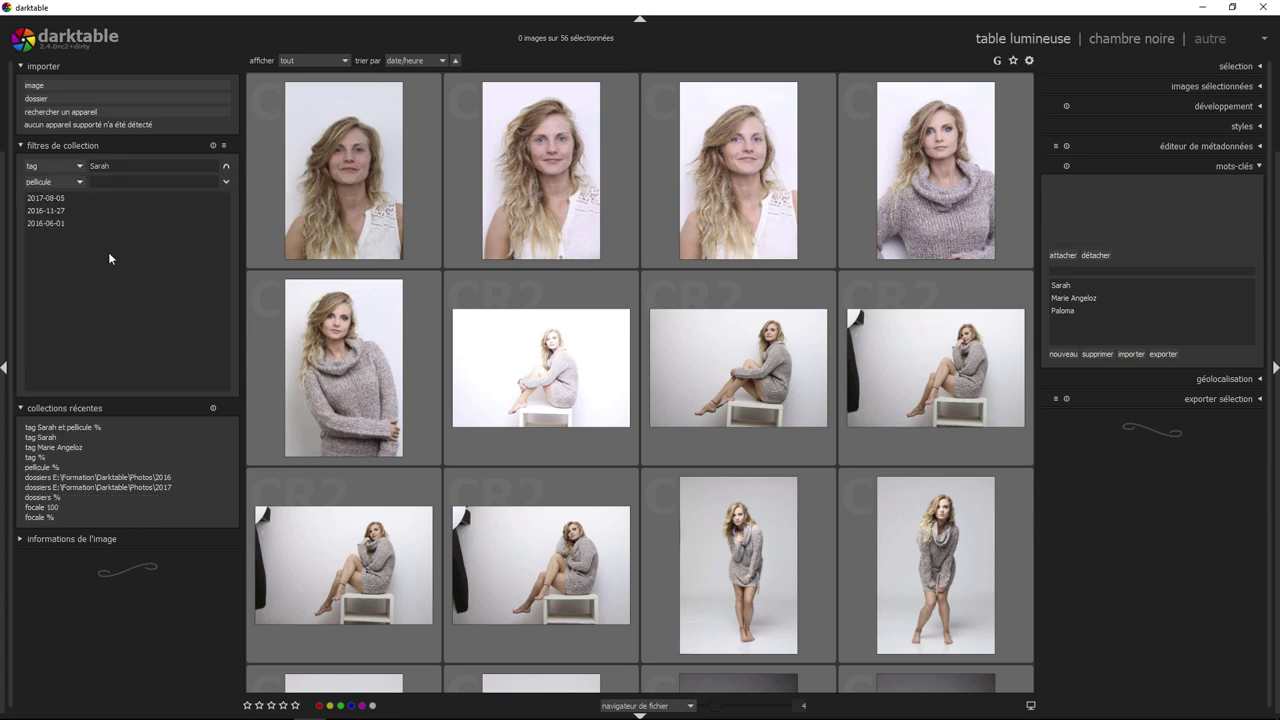
Step: Set the second rule to the dark-haired model's tag, combined with 'ou', for 63 photos
click(76, 183)
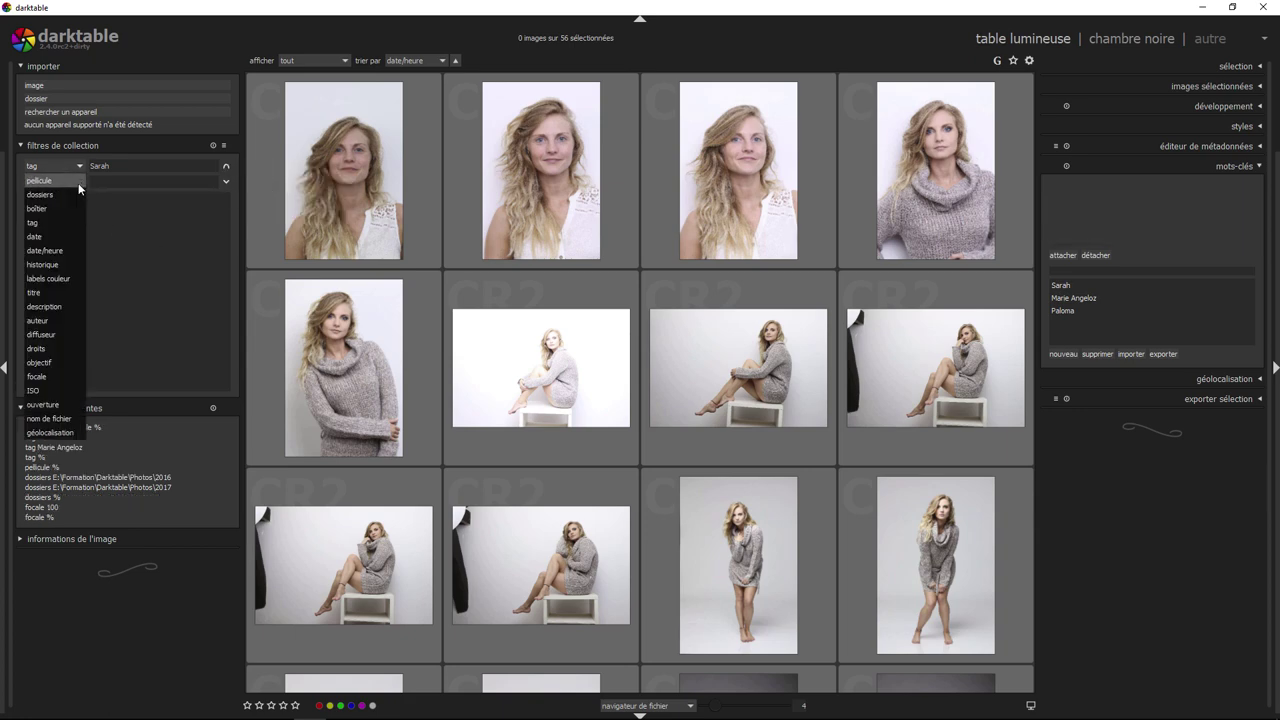
click(51, 222)
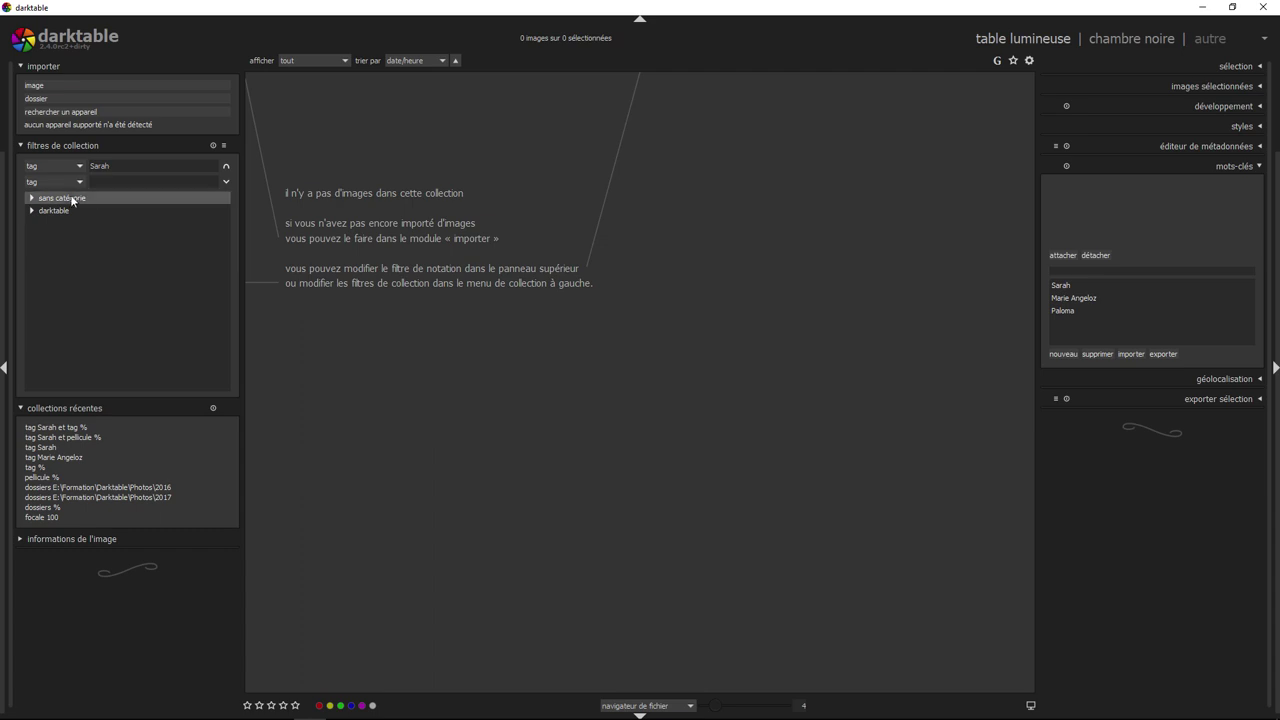
click(32, 199)
click(60, 210)
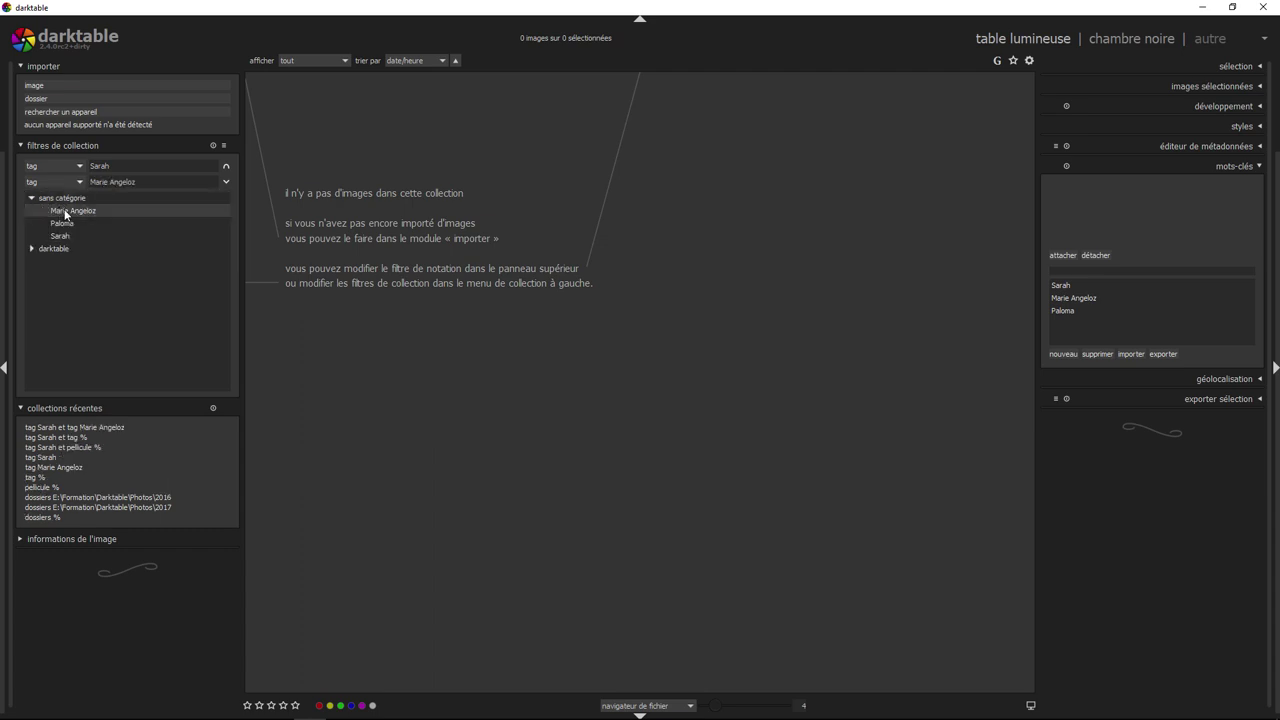
click(228, 170)
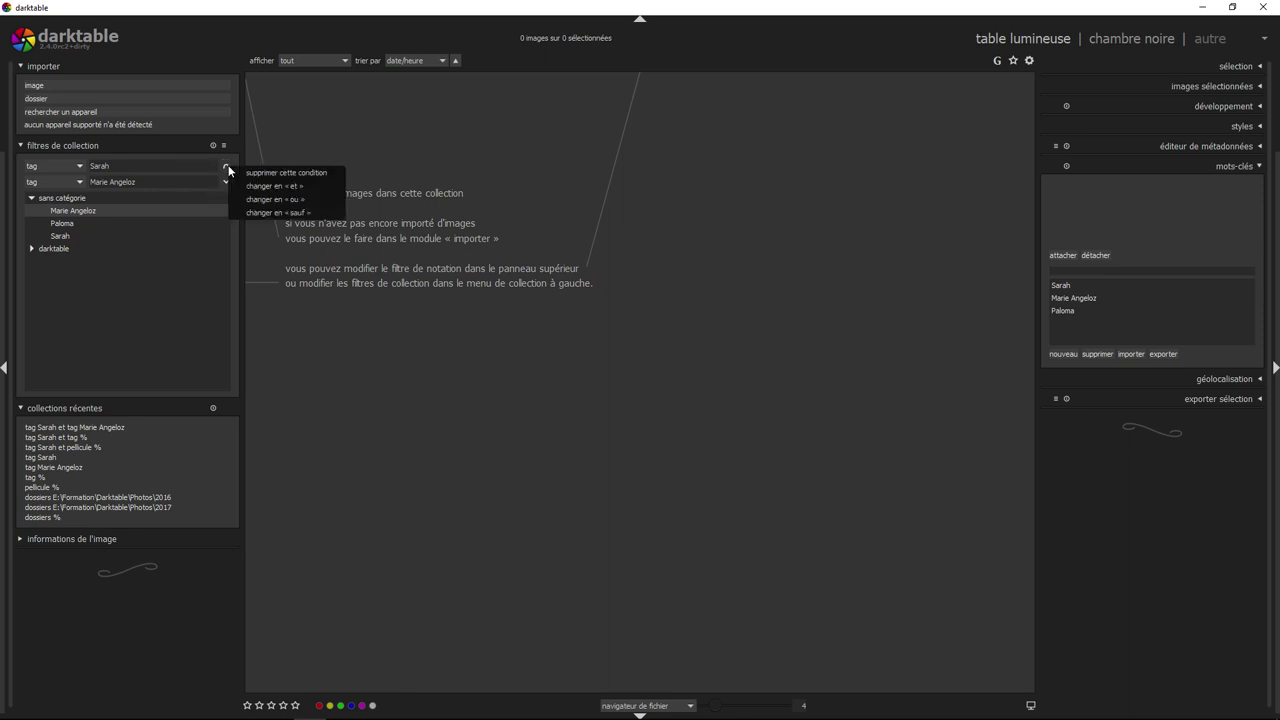
click(262, 199)
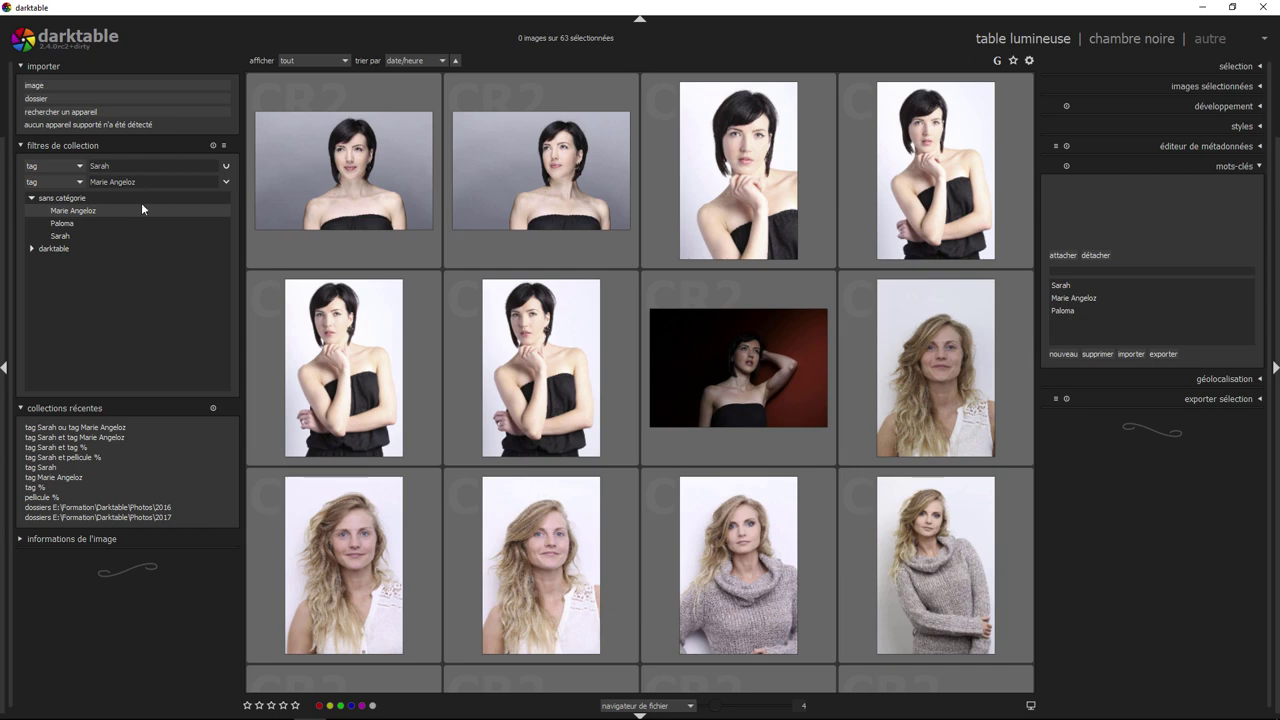
Step: Select both models' tags in the tree, then reapply the blonde model's 56-photo preset
click(120, 236)
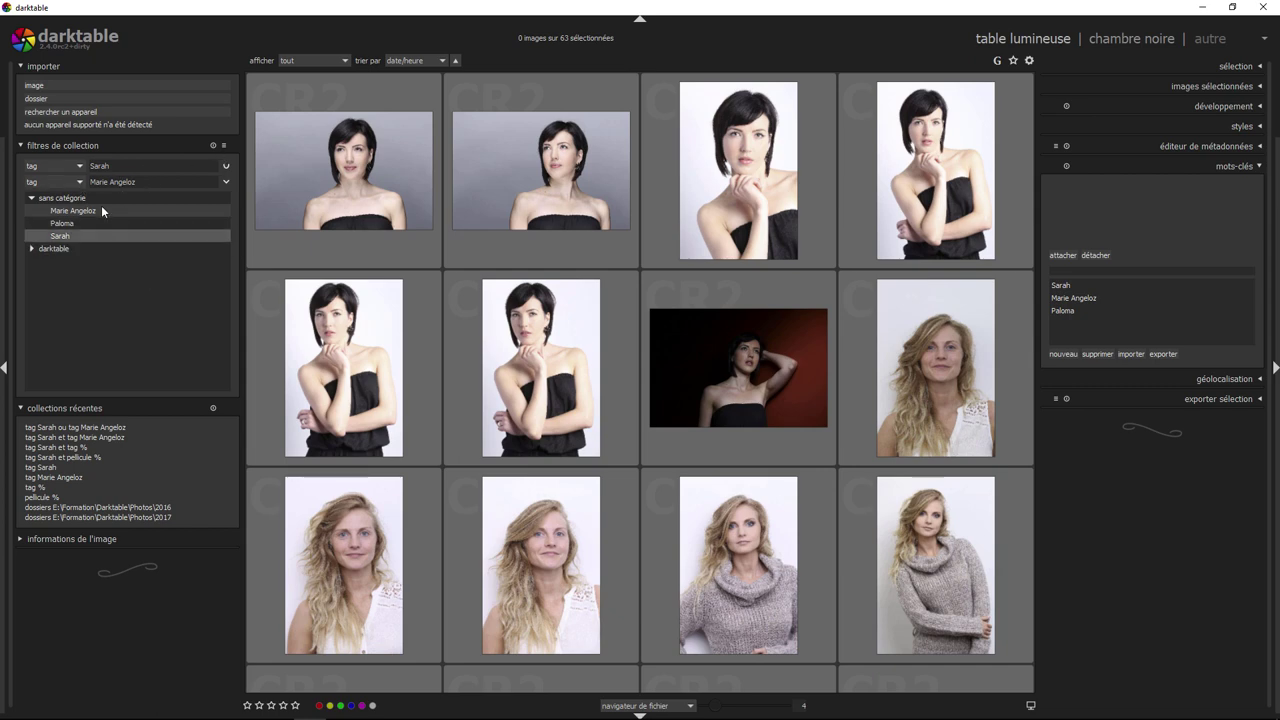
click(101, 211)
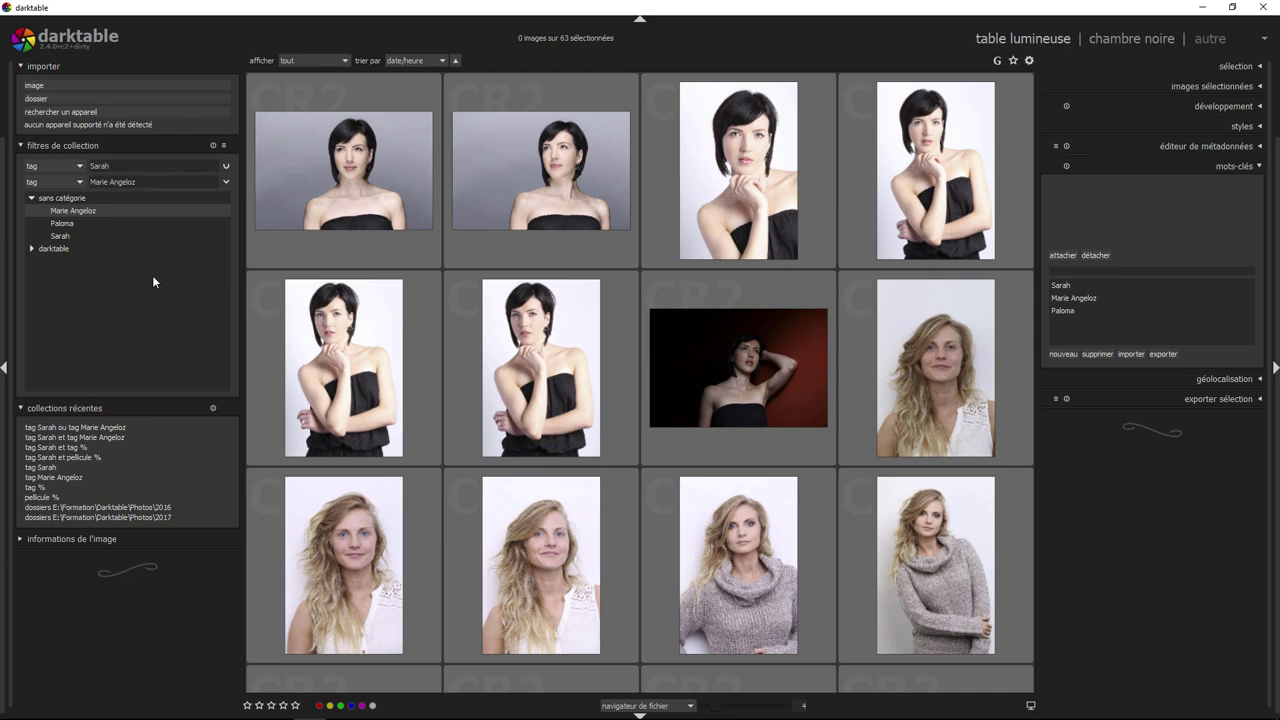
click(224, 146)
click(149, 166)
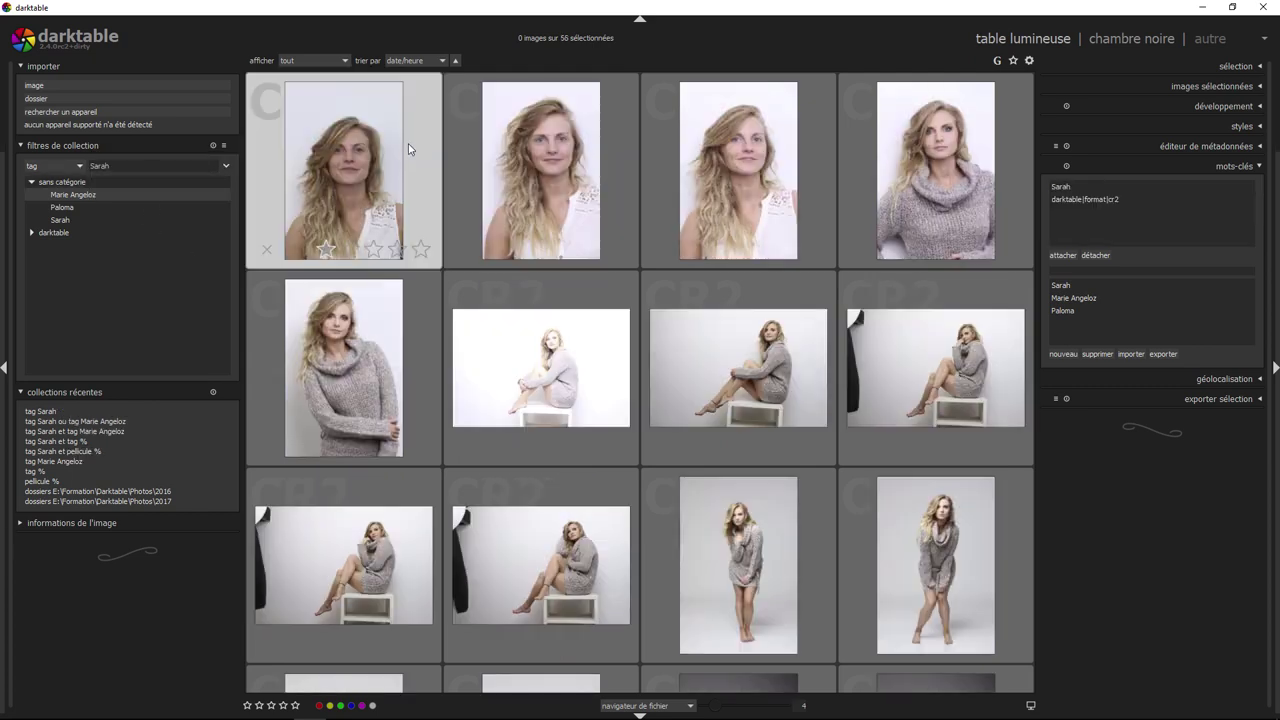
Step: Select a few photos, show their image information, and filter the collection by film roll
click(380, 157)
click(340, 350)
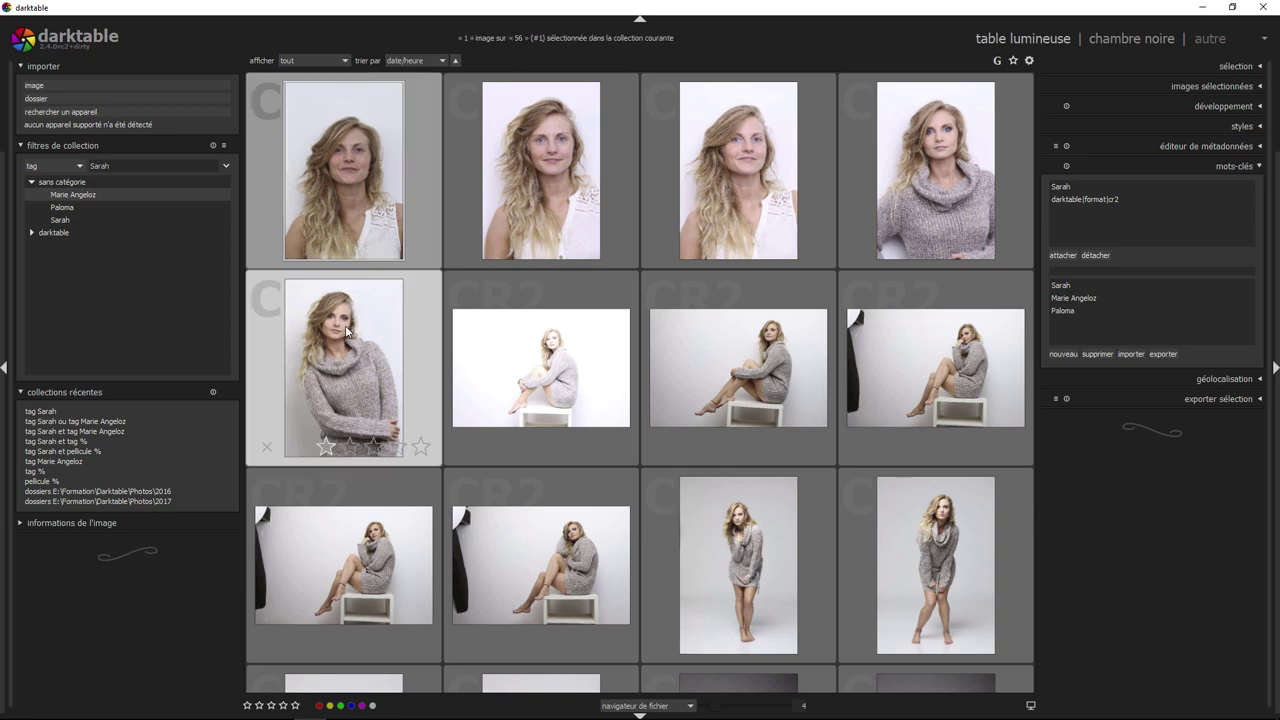
click(20, 523)
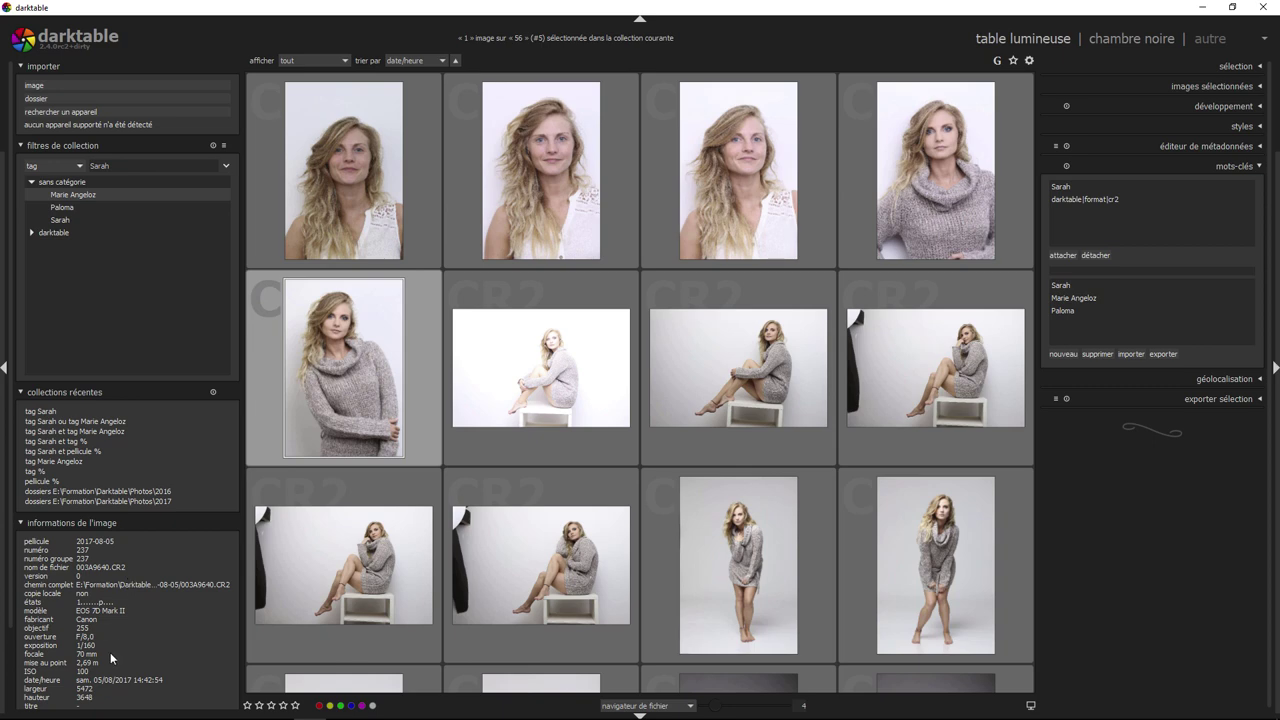
click(586, 298)
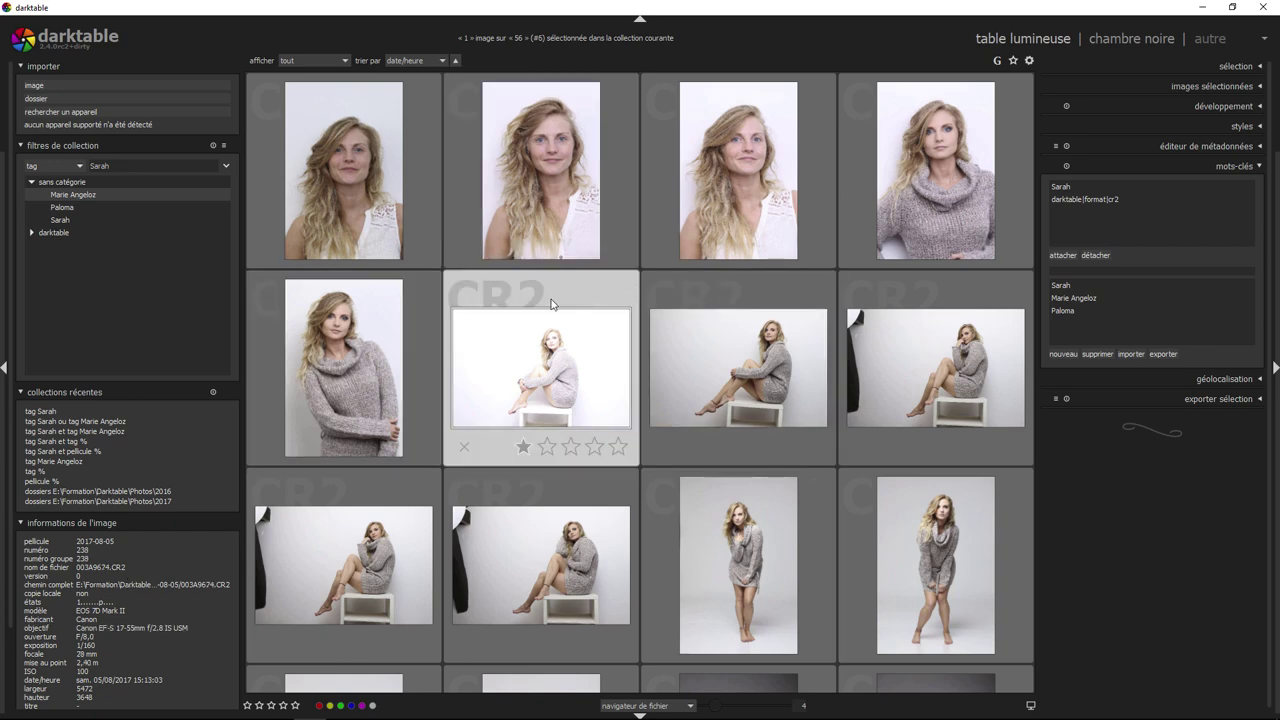
click(80, 168)
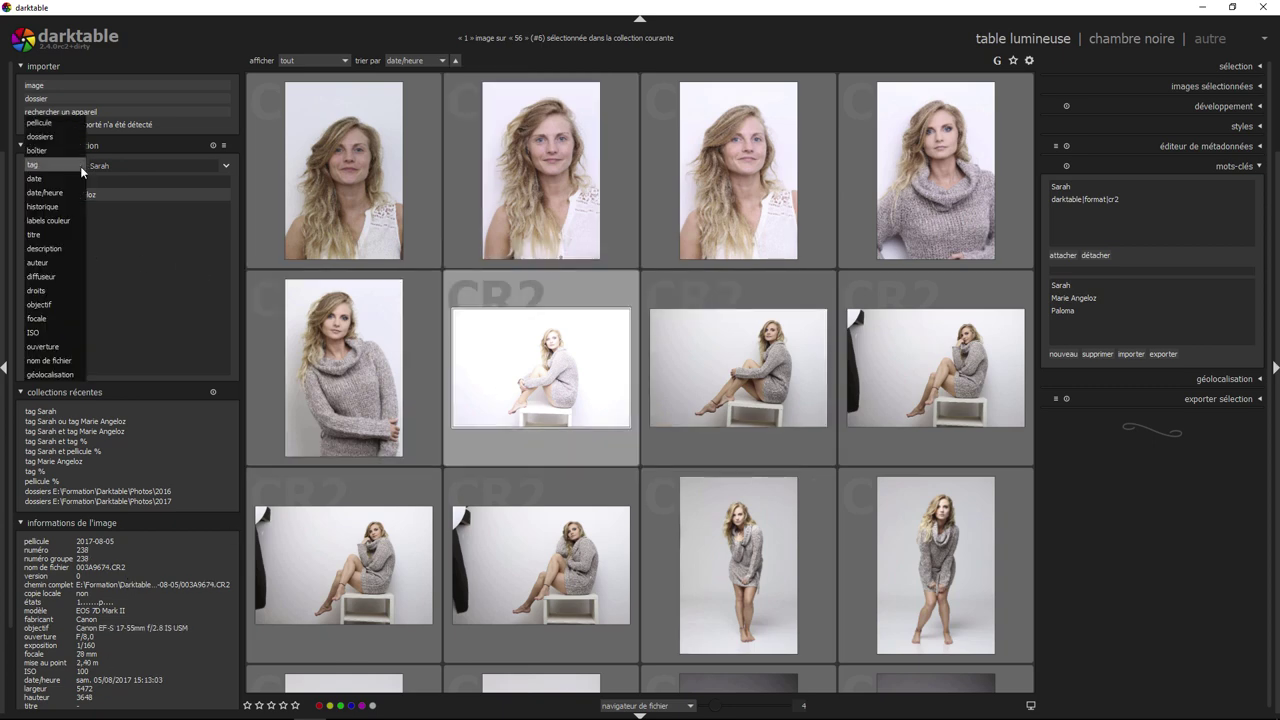
click(49, 117)
Step: Browse the 70 film-roll photos and select the long-haired model's leather-jacket shot against the white brick wall
scroll(492, 237, up, 5)
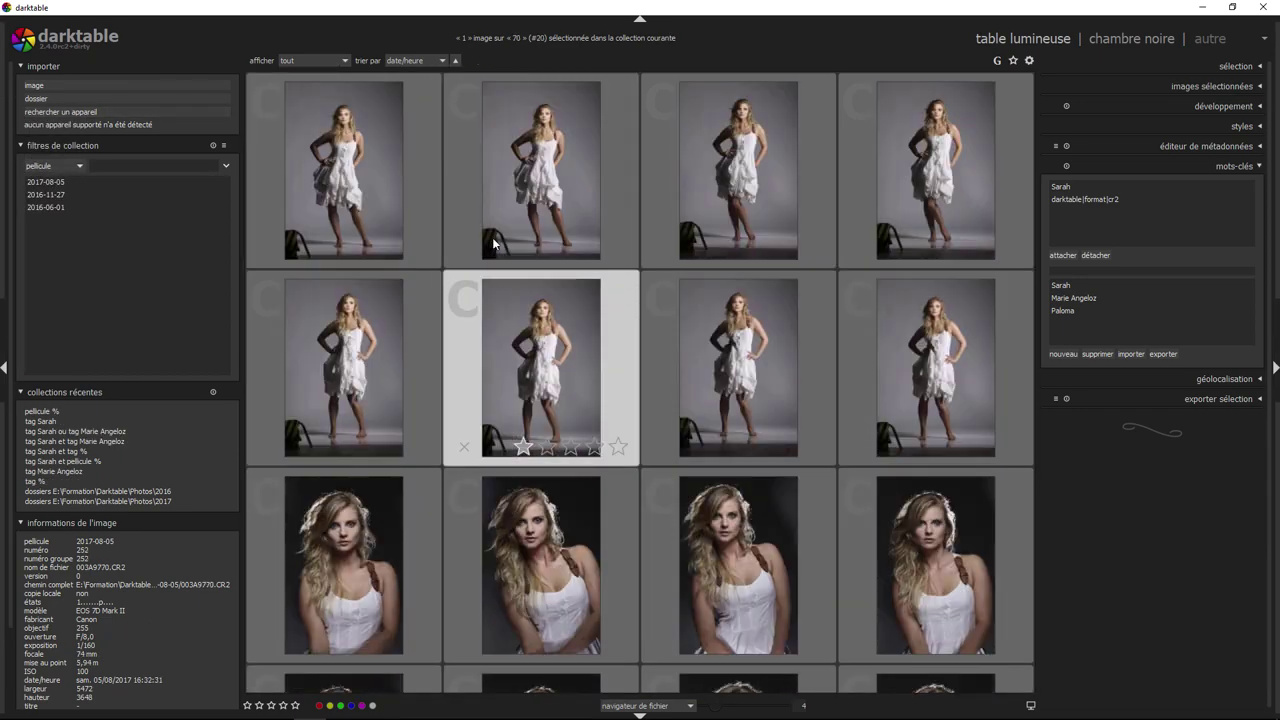
scroll(492, 237, up, 6)
scroll(492, 237, up, 6)
click(343, 151)
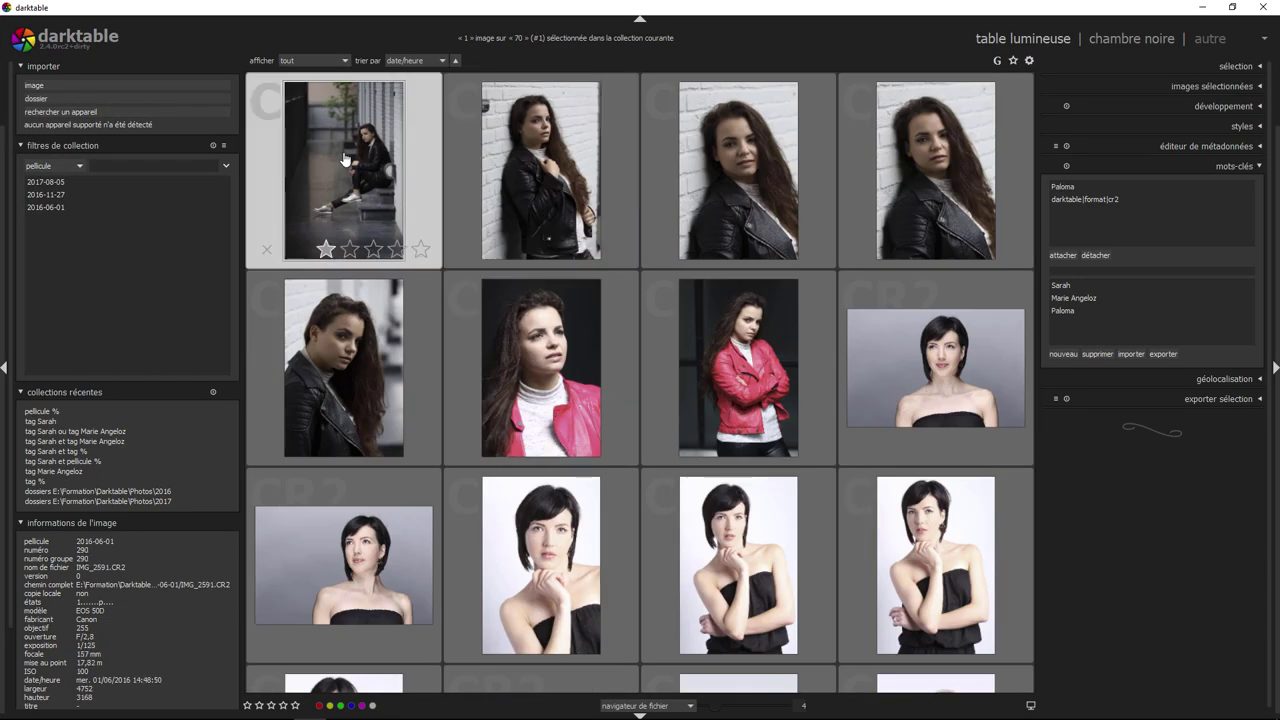
scroll(289, 504, down, 4)
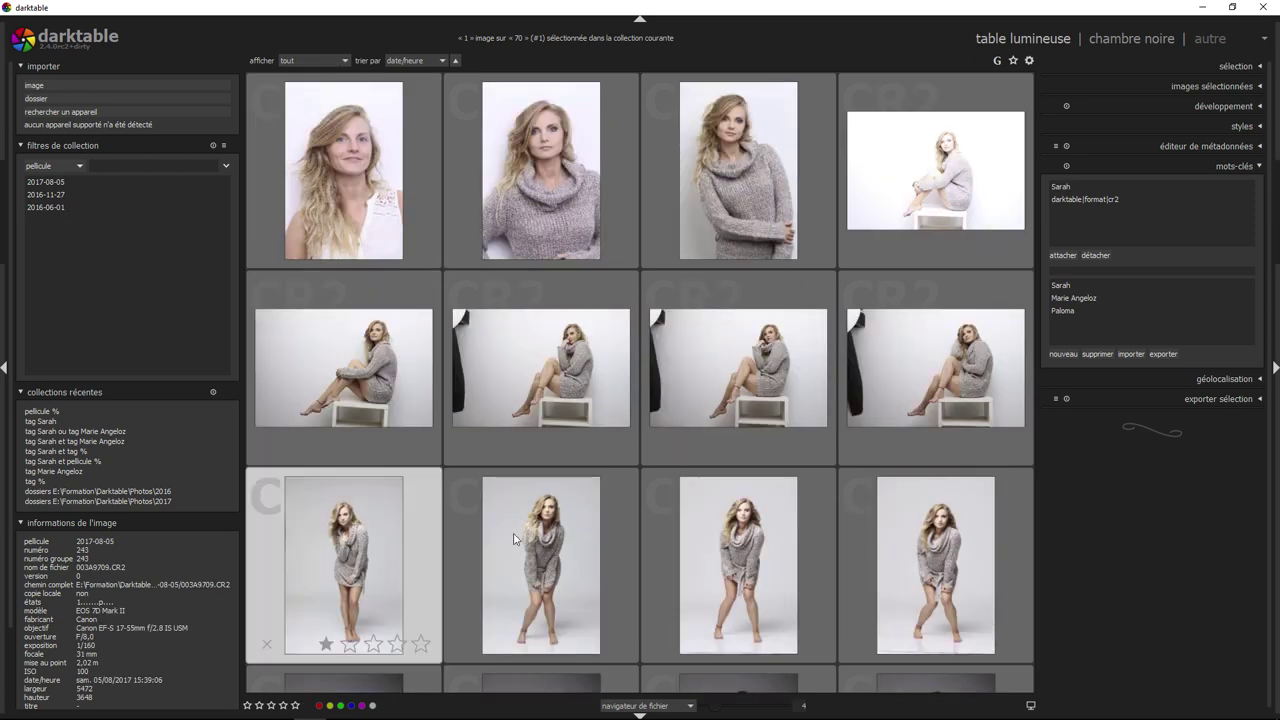
click(568, 642)
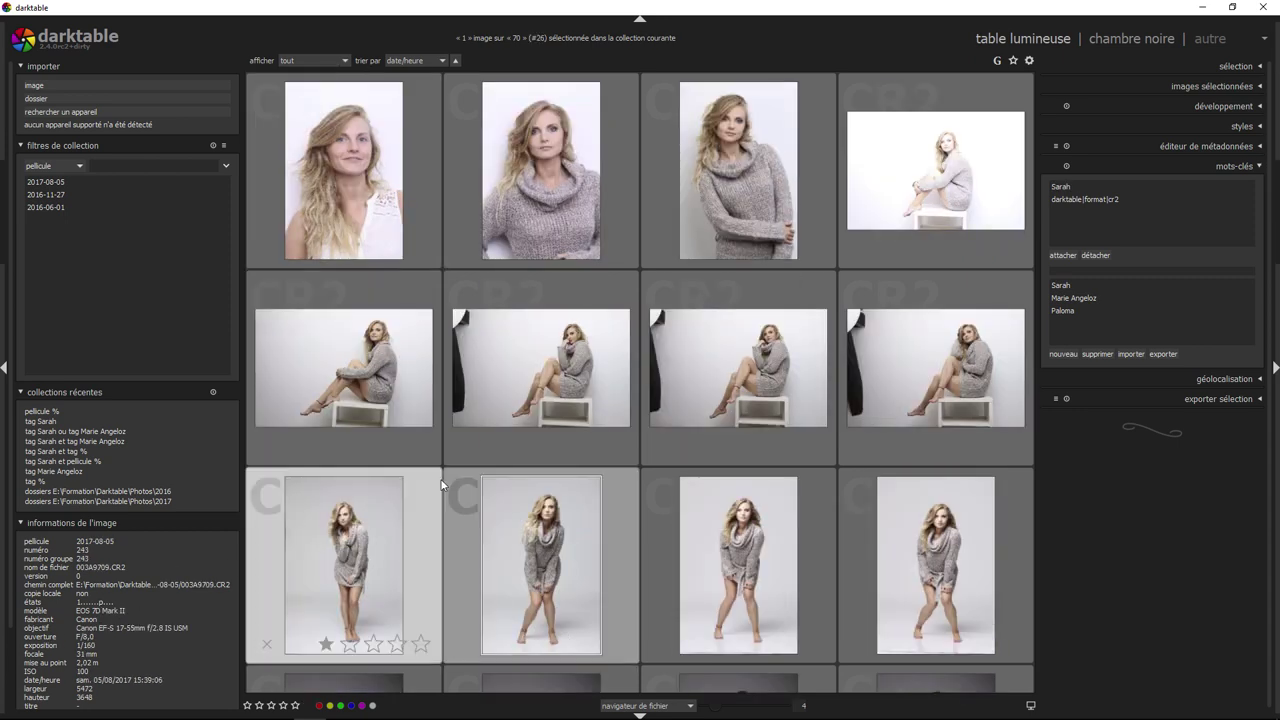
mouse_move(541, 368)
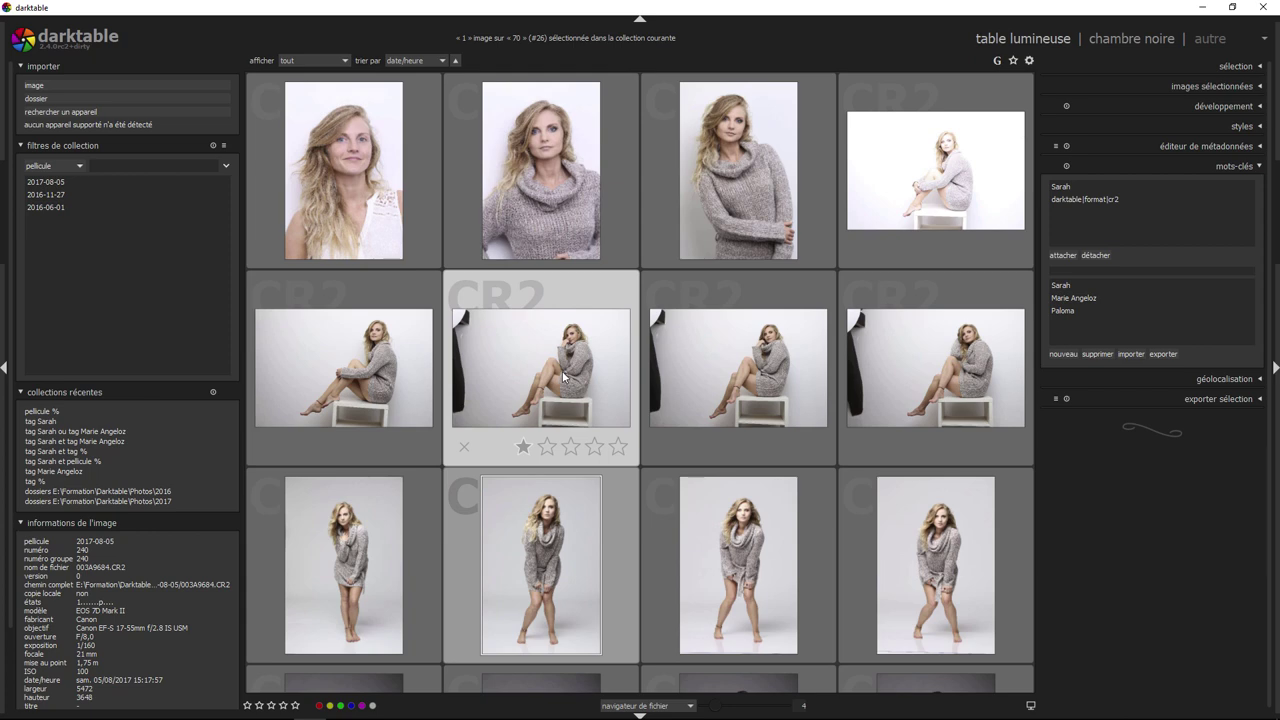
scroll(563, 375, up, 4)
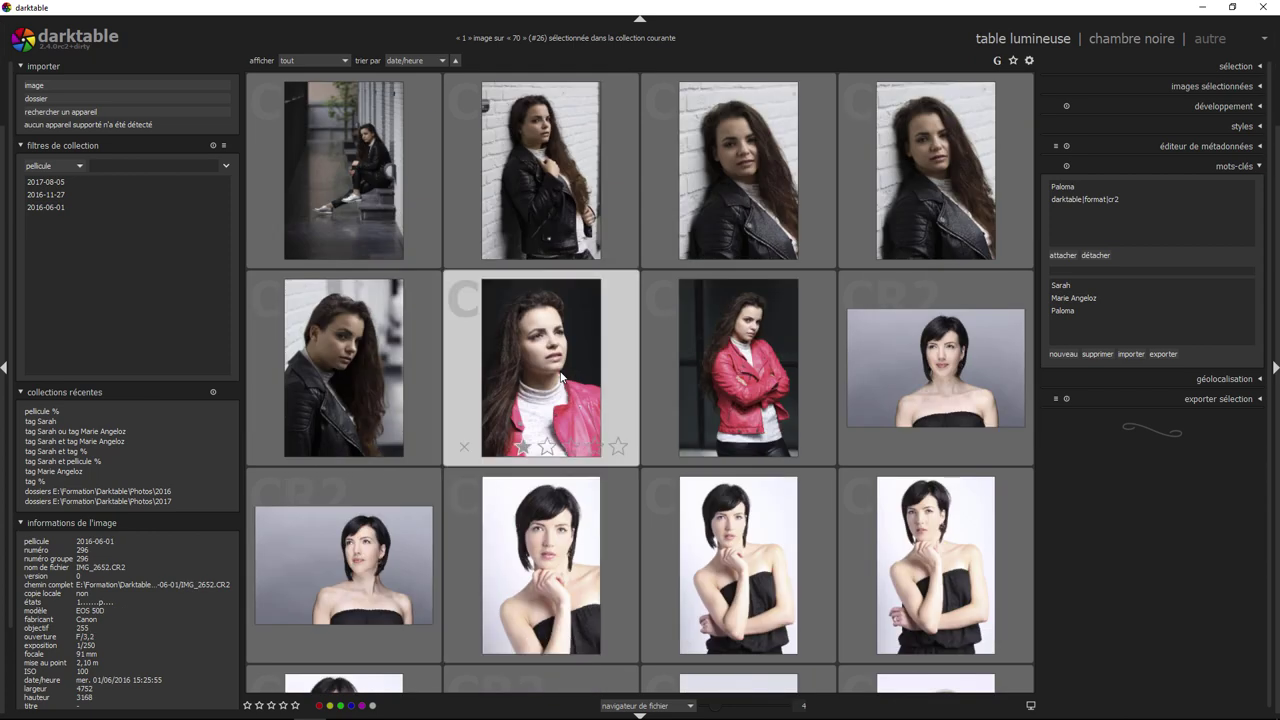
click(558, 229)
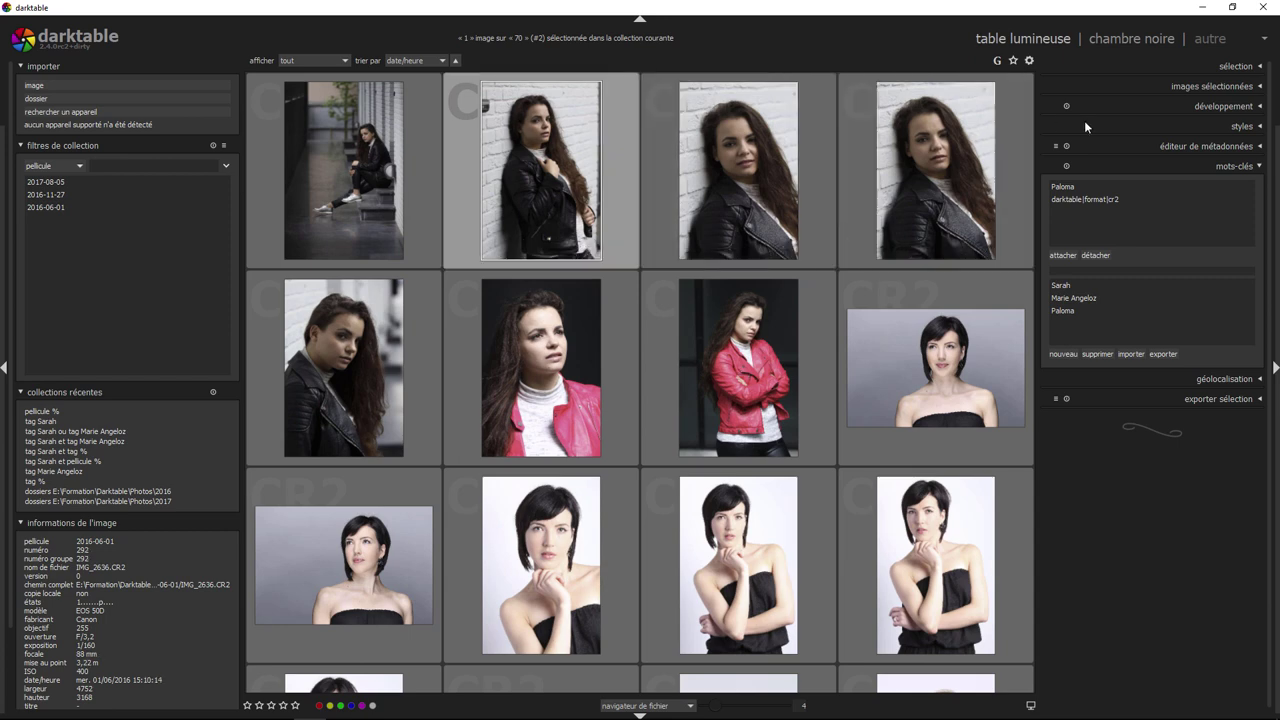
Step: Select the long-haired model's first seven photos, group them, and collapse groups to a single thumbnail
click(1261, 88)
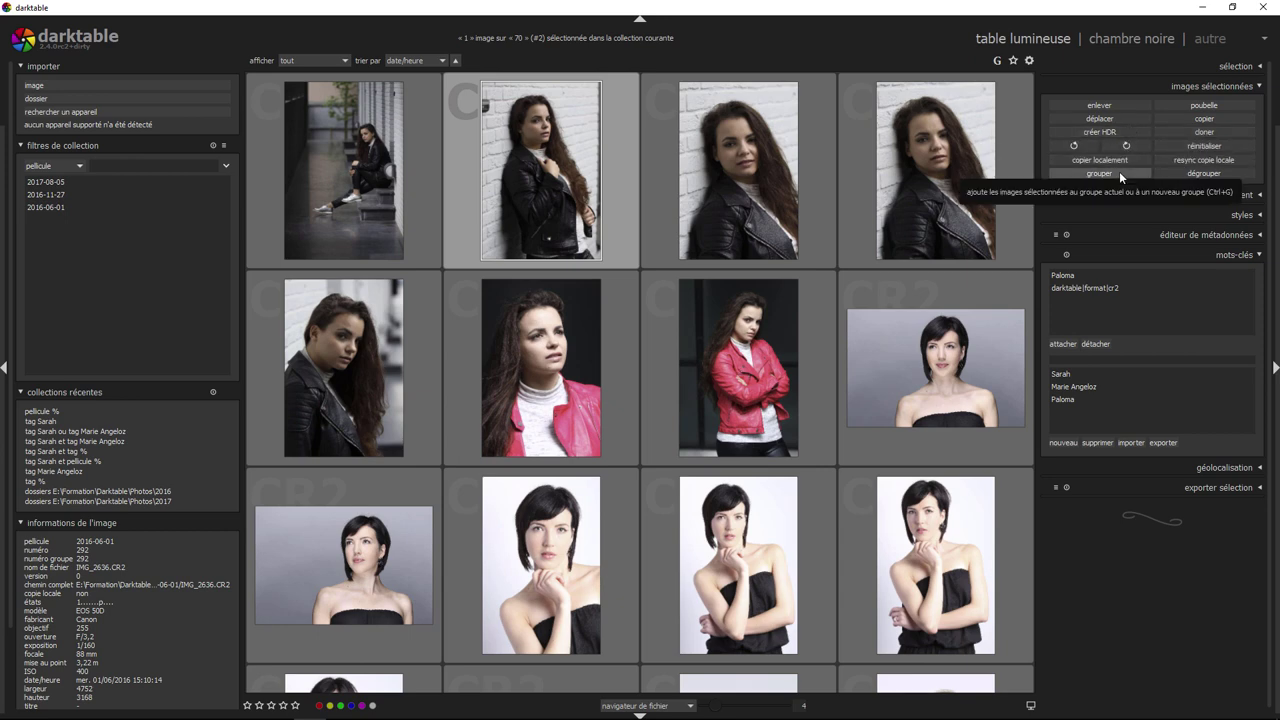
shift+click(826, 349)
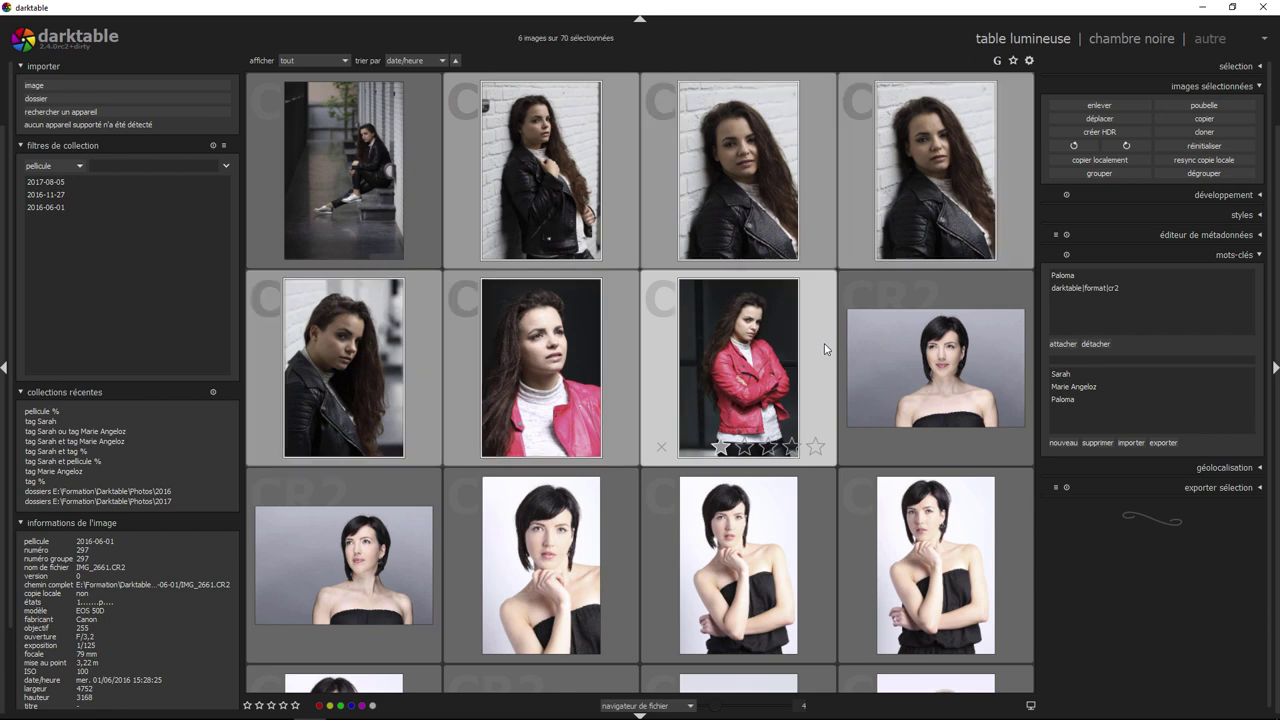
click(448, 204)
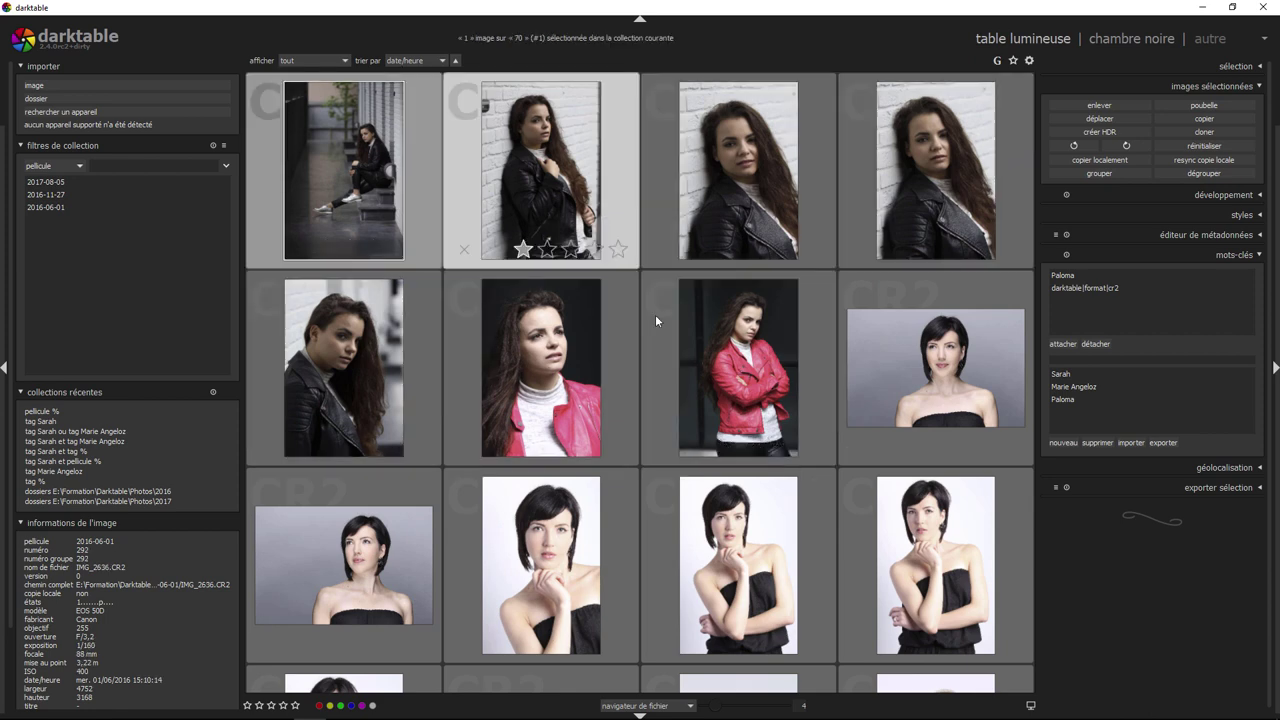
shift+click(810, 325)
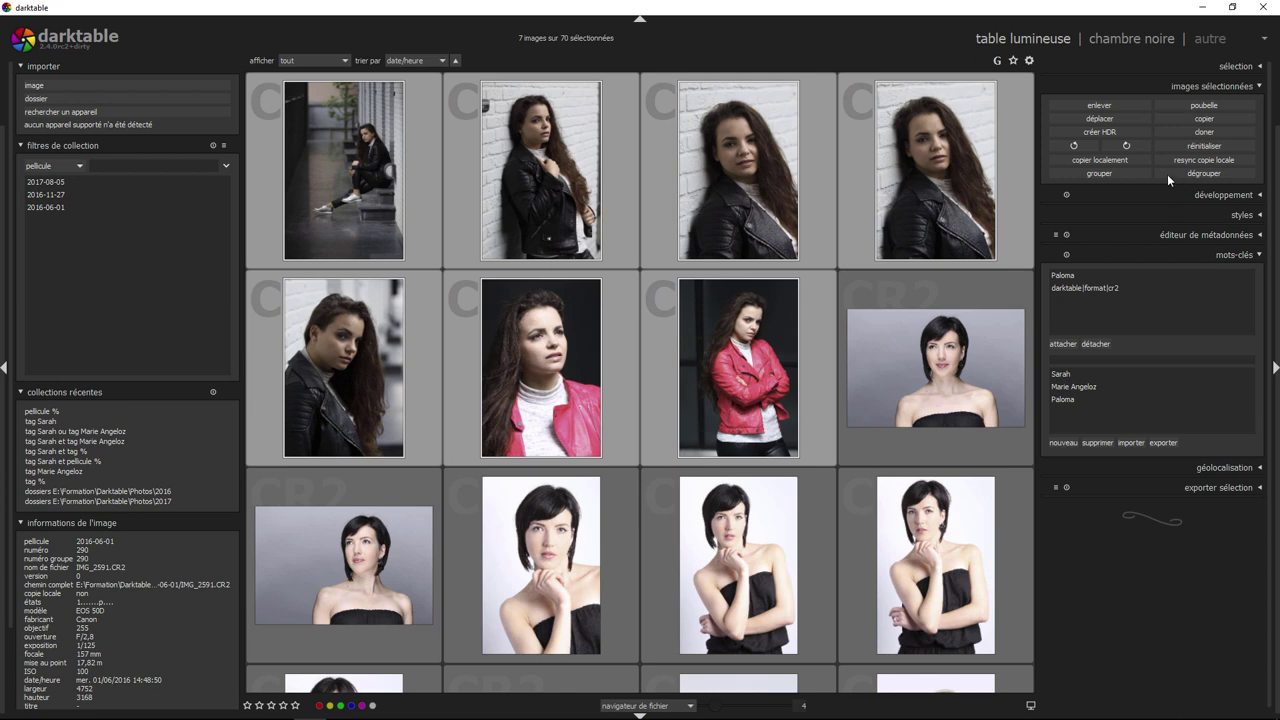
click(1117, 175)
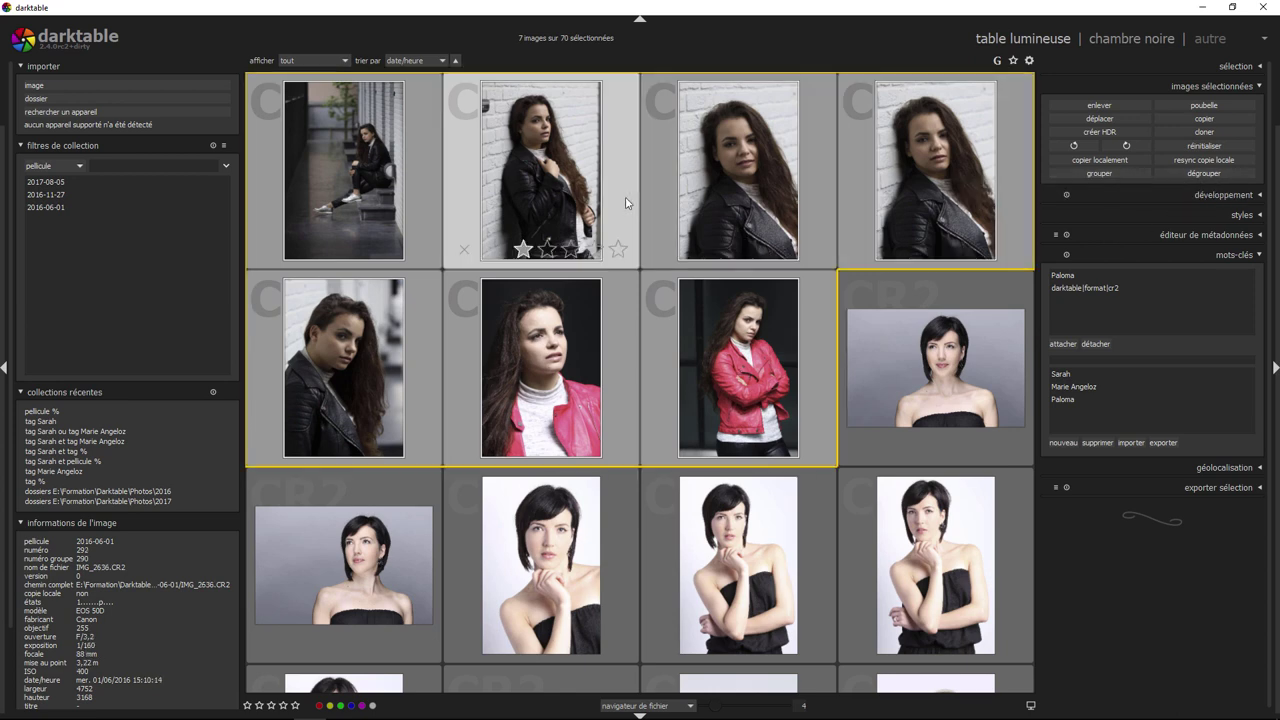
mouse_move(936, 171)
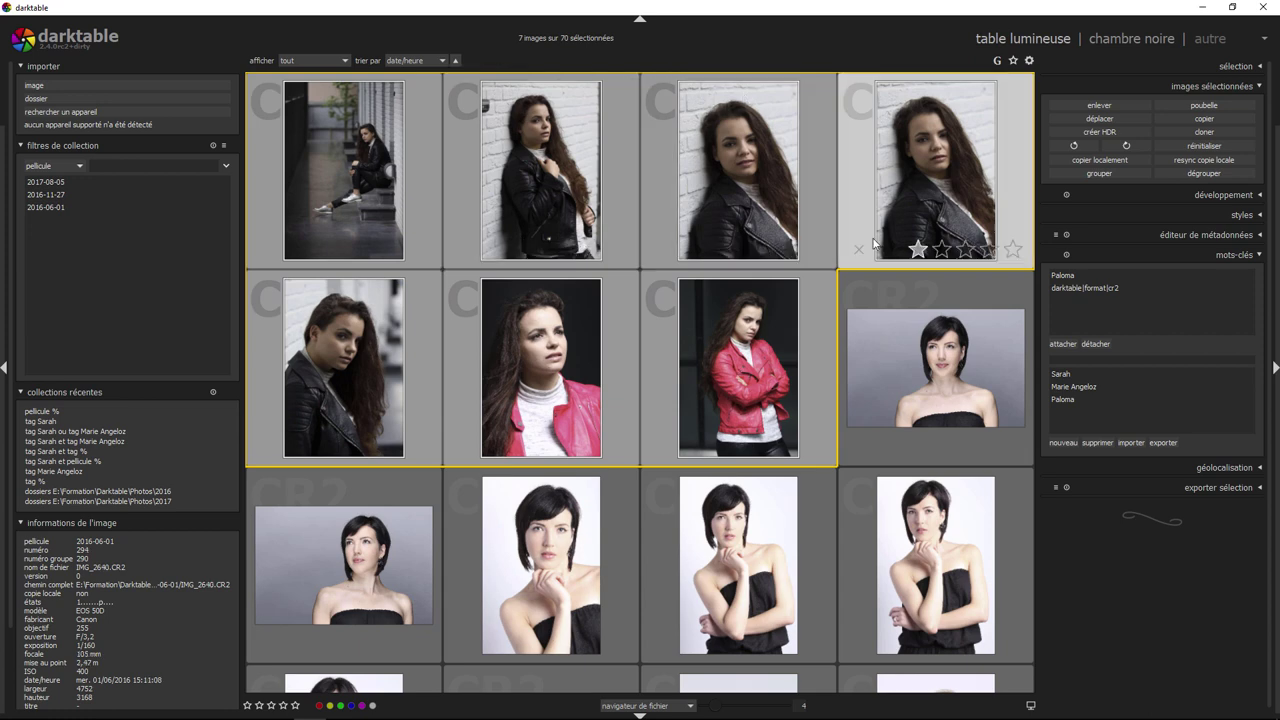
click(996, 62)
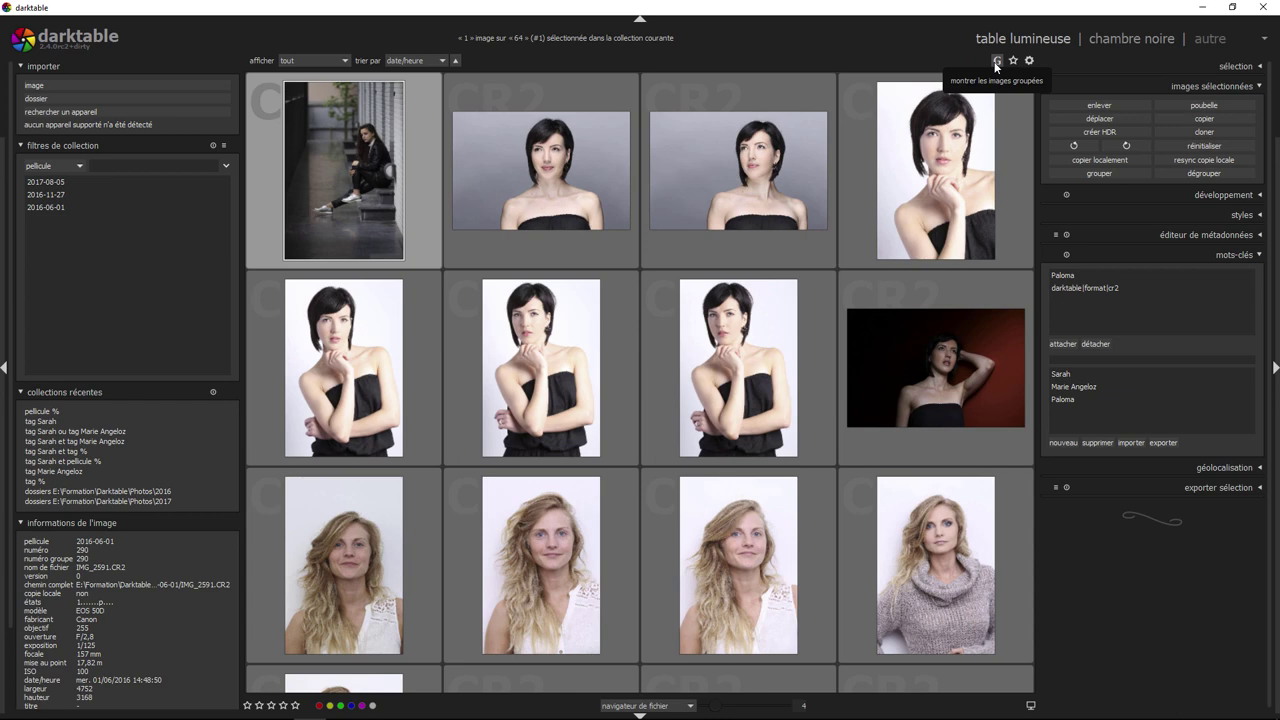
Step: Turn off the G grouping toggle so all 70 photos show individually
click(996, 62)
click(996, 62)
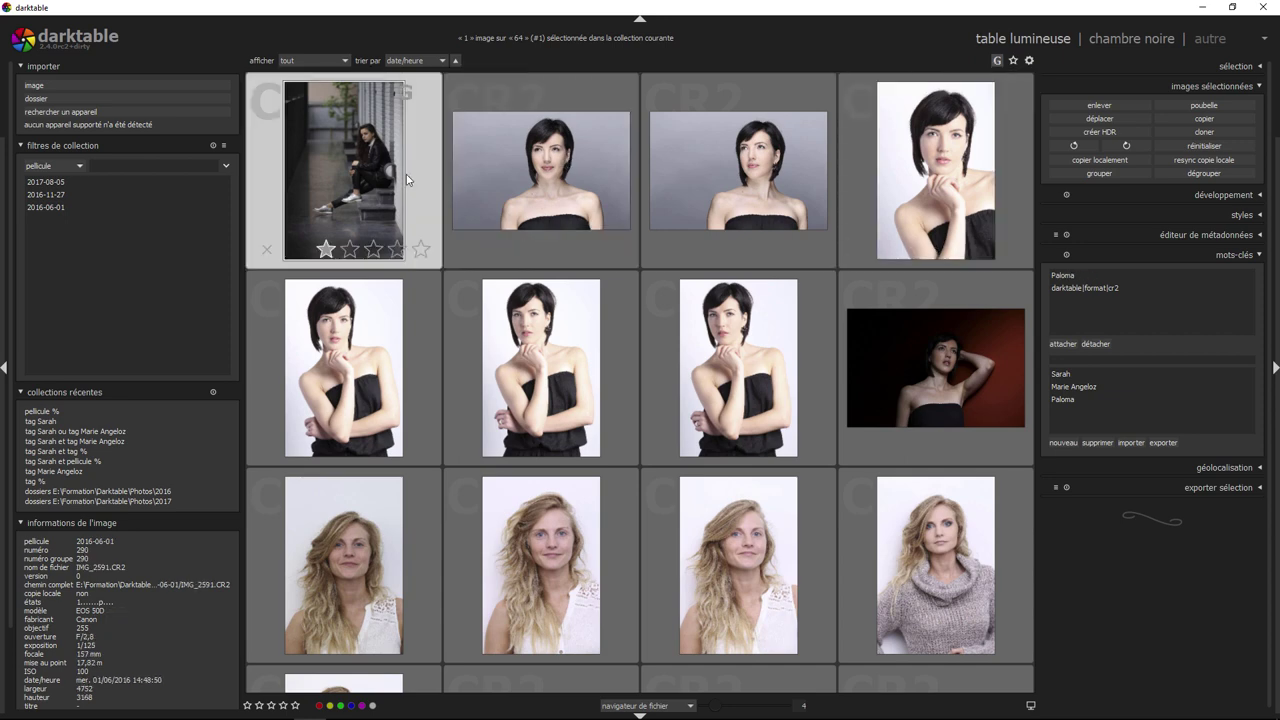
mouse_move(935, 170)
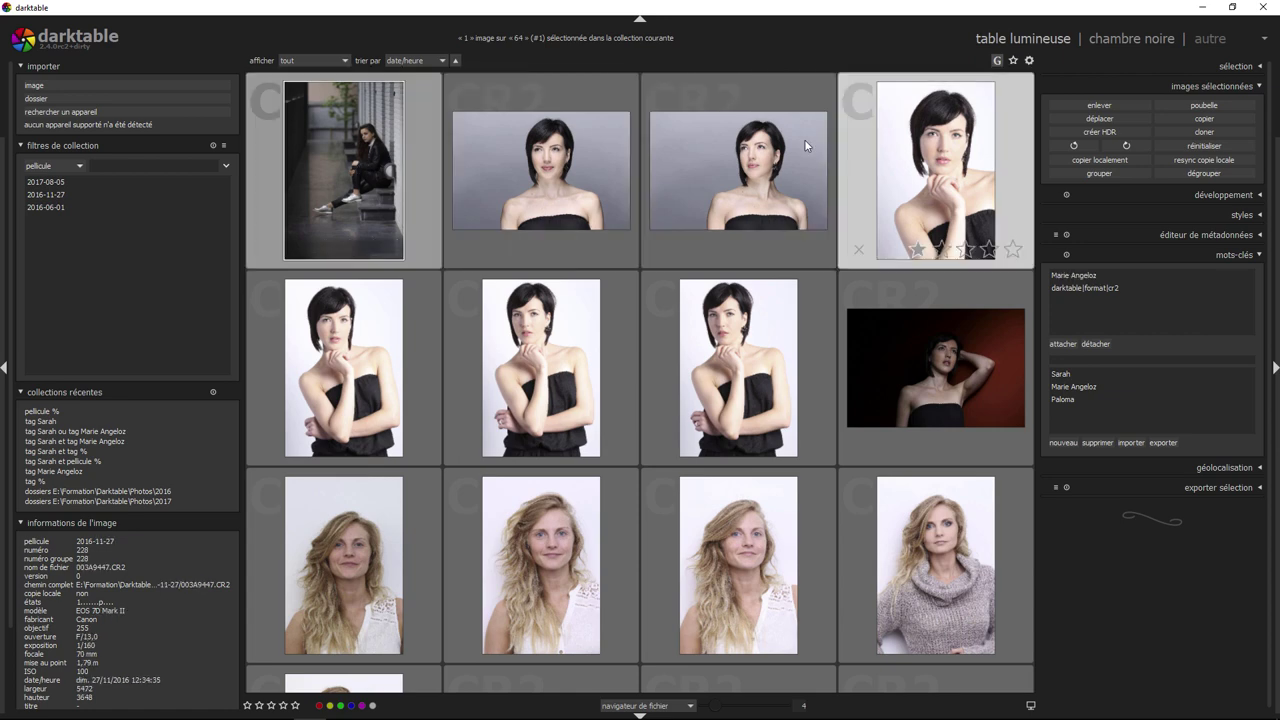
click(998, 61)
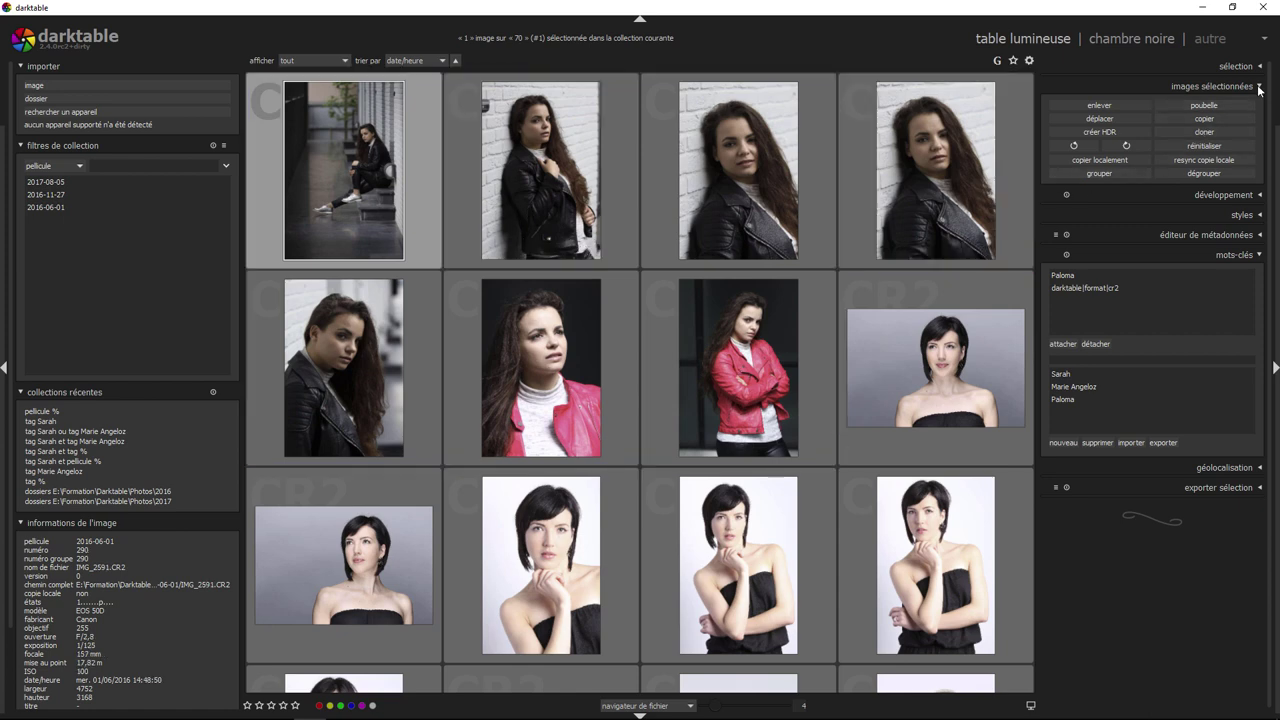
Step: Clone brick-wall photo IMG_2636.CR2 into version 2 and compare the original with its copy
click(545, 177)
click(1204, 129)
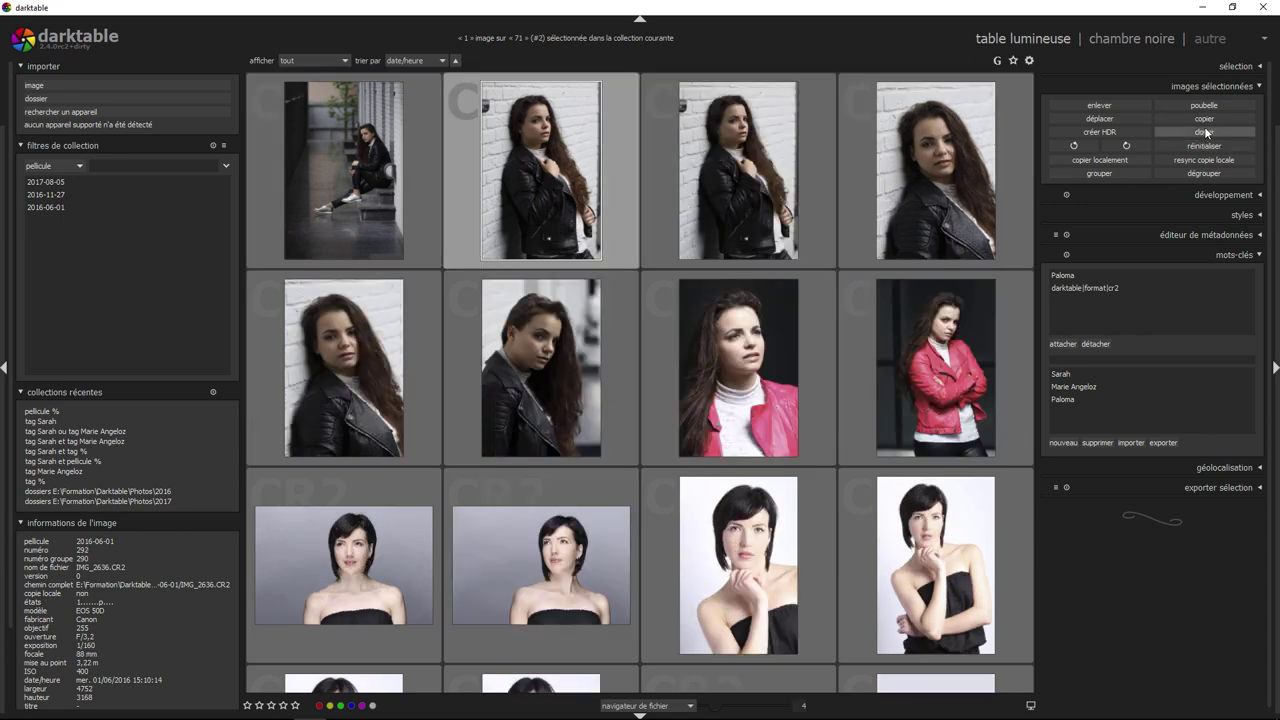
click(746, 184)
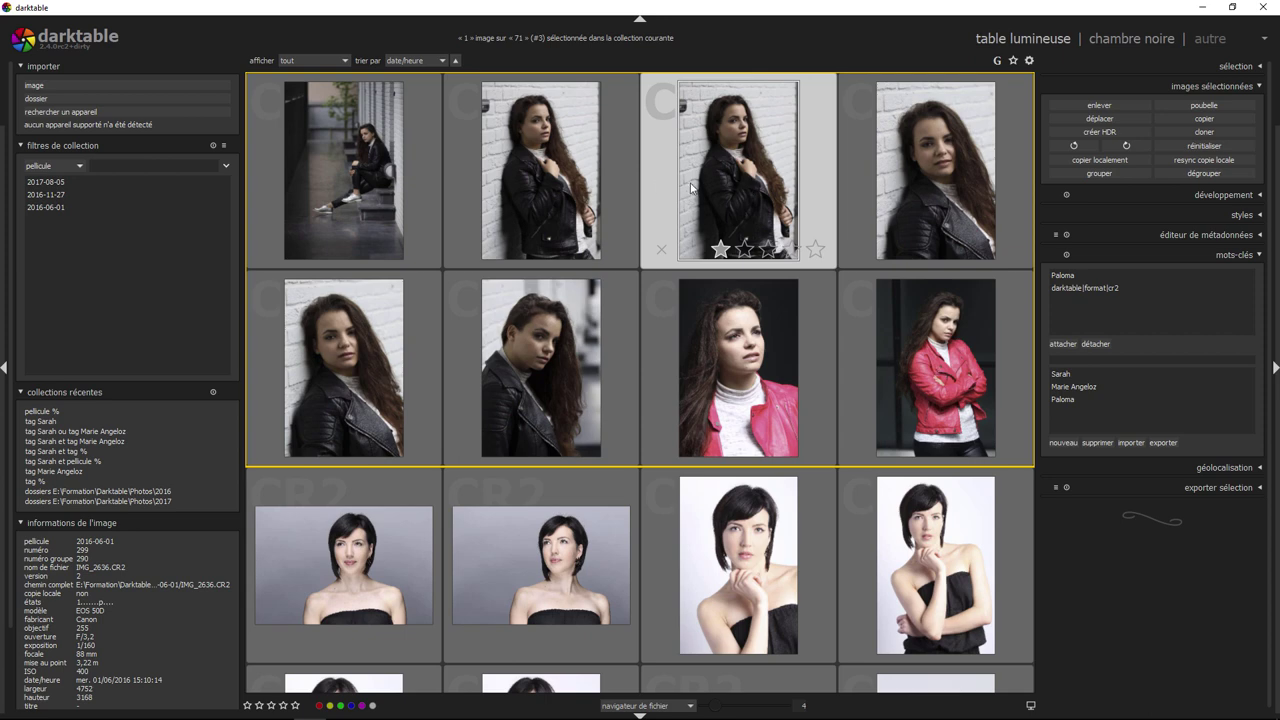
click(550, 198)
click(716, 163)
click(562, 180)
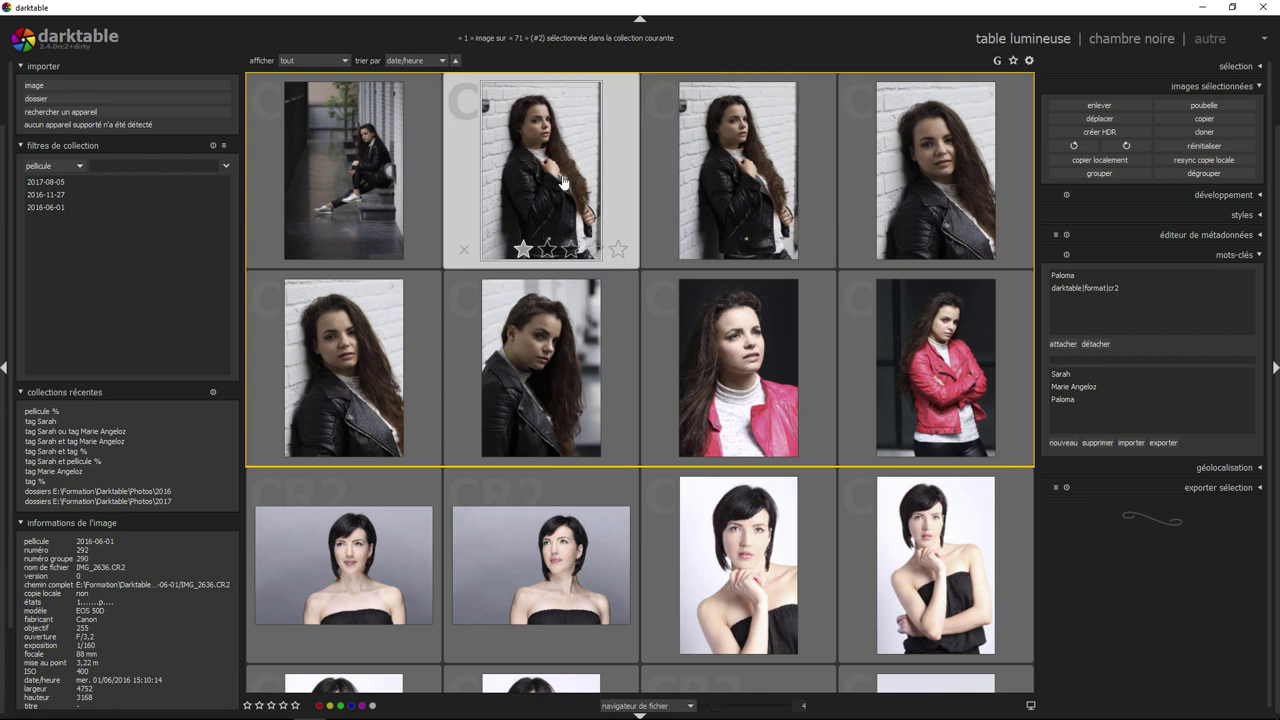
click(712, 170)
mouse_move(738, 170)
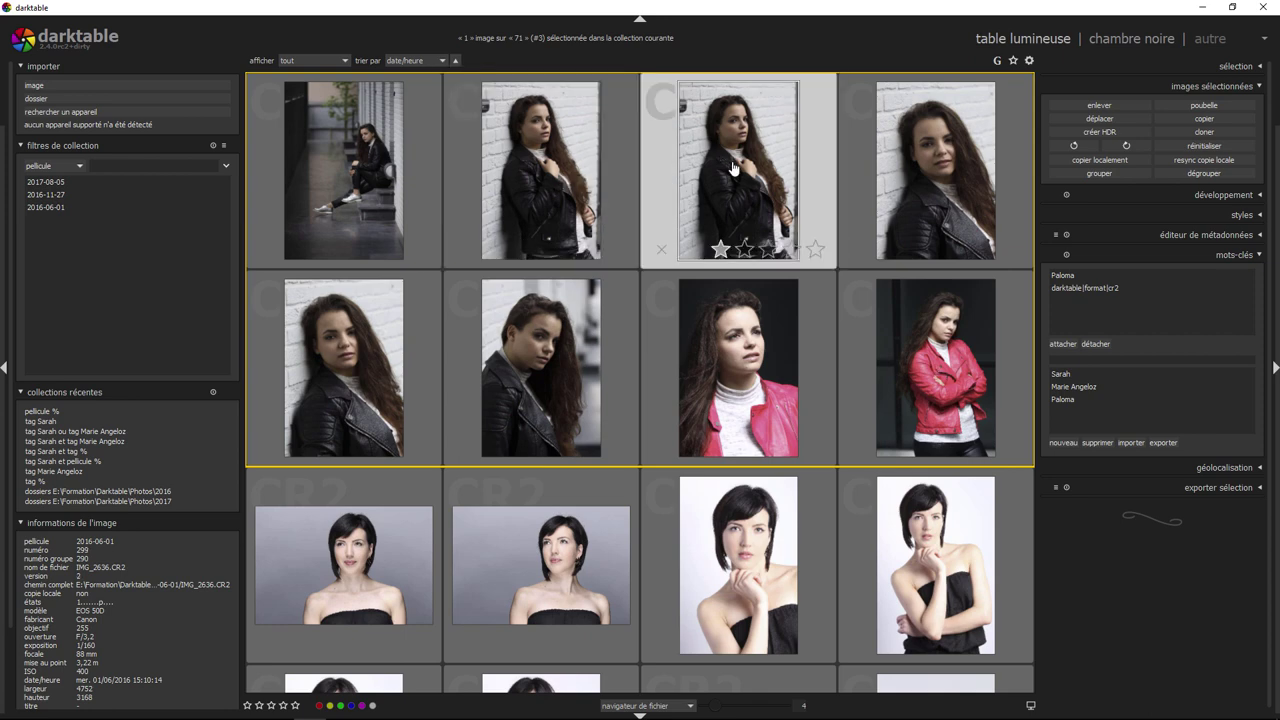
click(1259, 196)
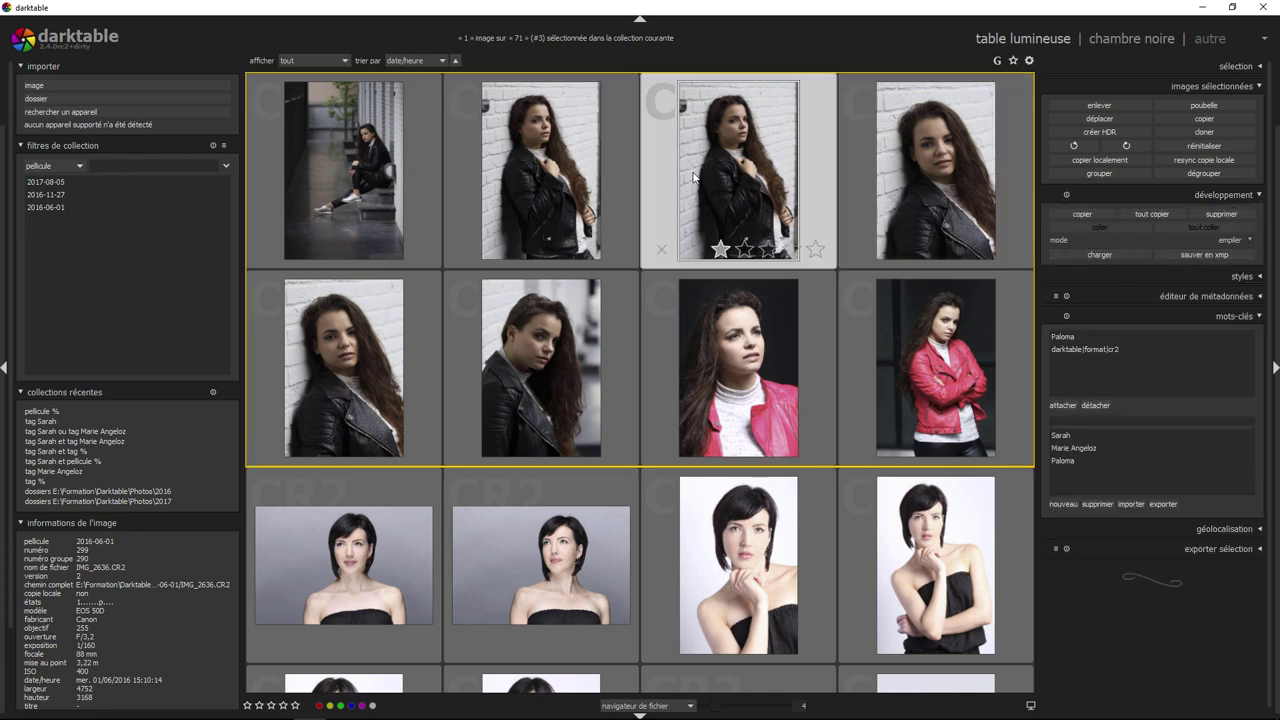
Step: Browse the Styles and Éditeur de métadonnées panels, then collapse them and the Mots-clés panel
click(1260, 277)
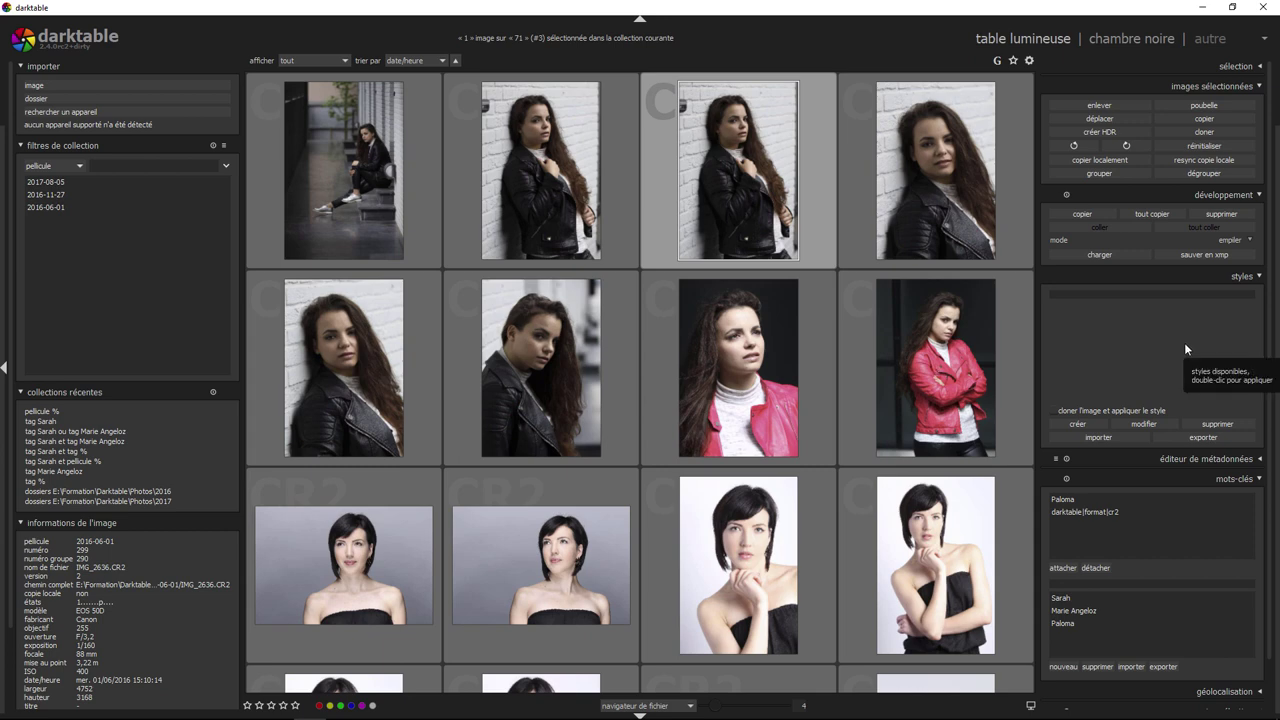
click(1261, 460)
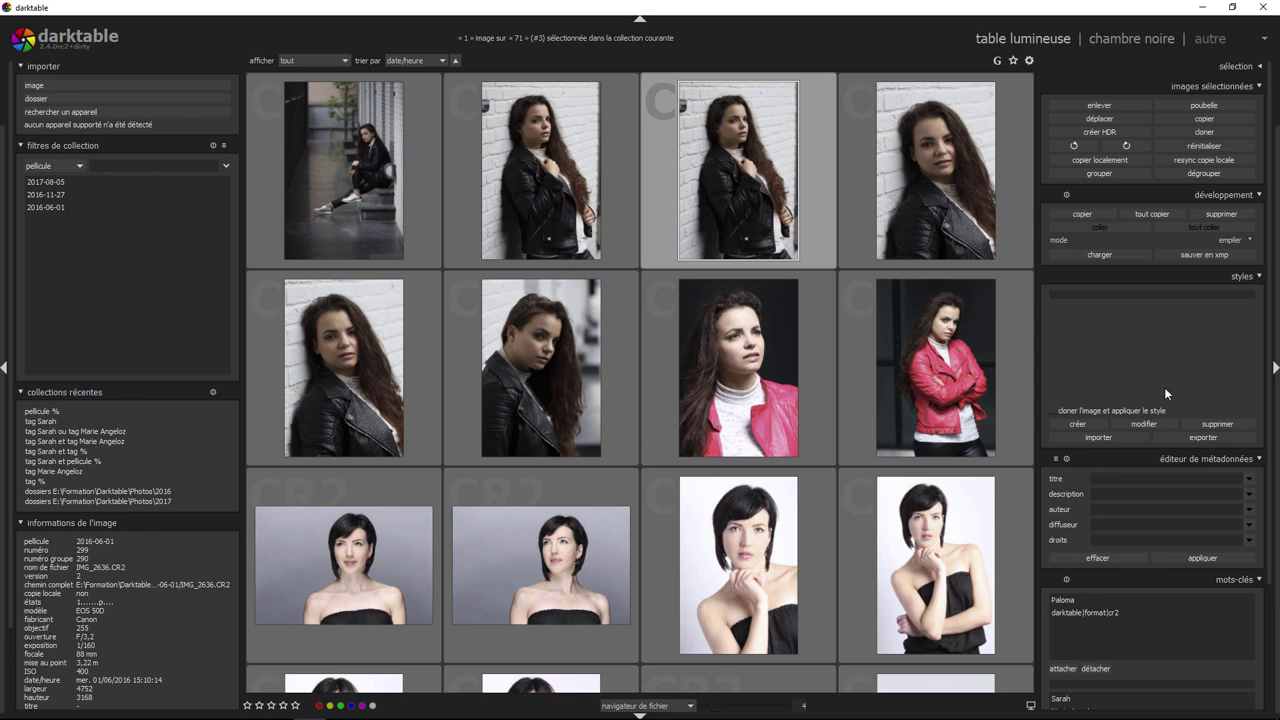
click(1261, 277)
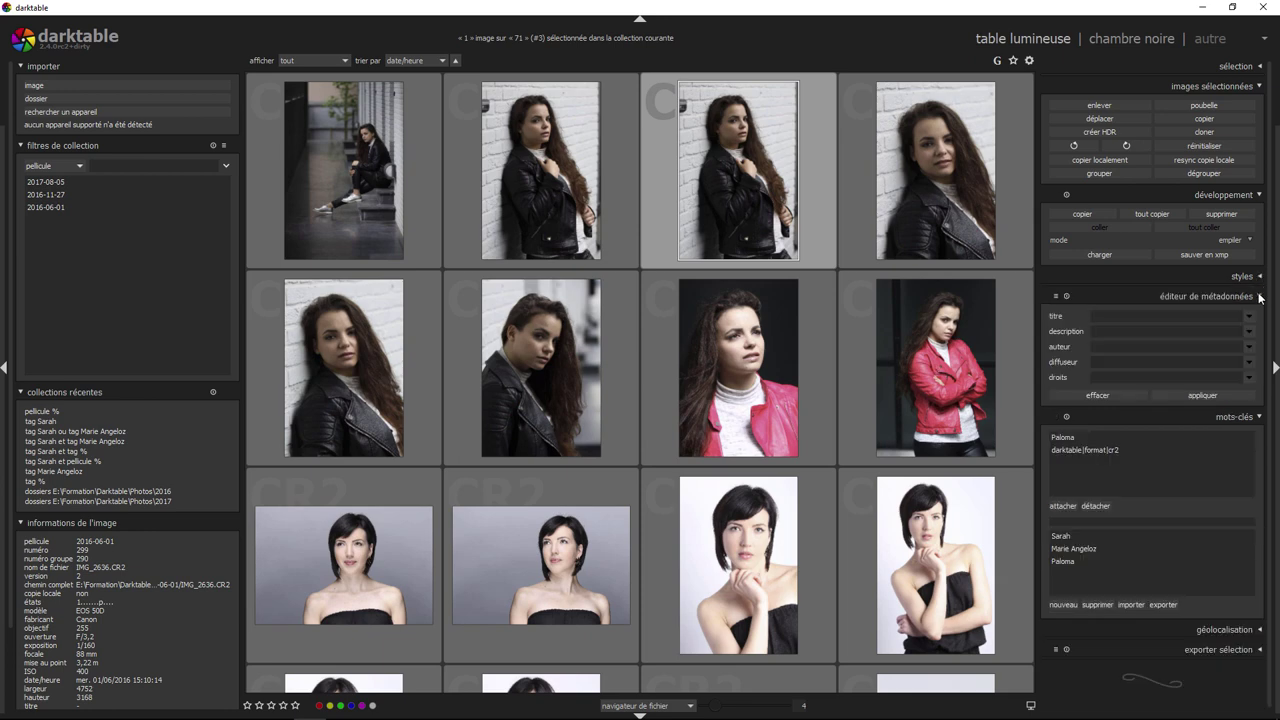
click(1260, 297)
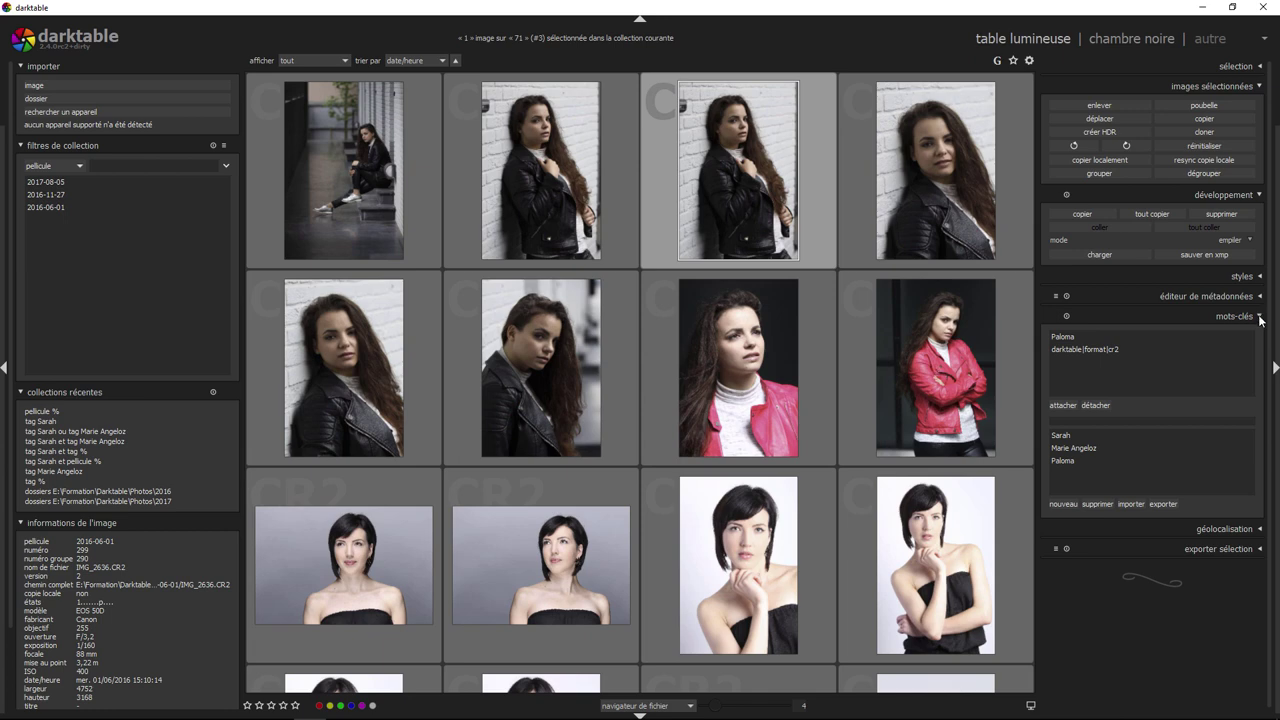
click(1260, 318)
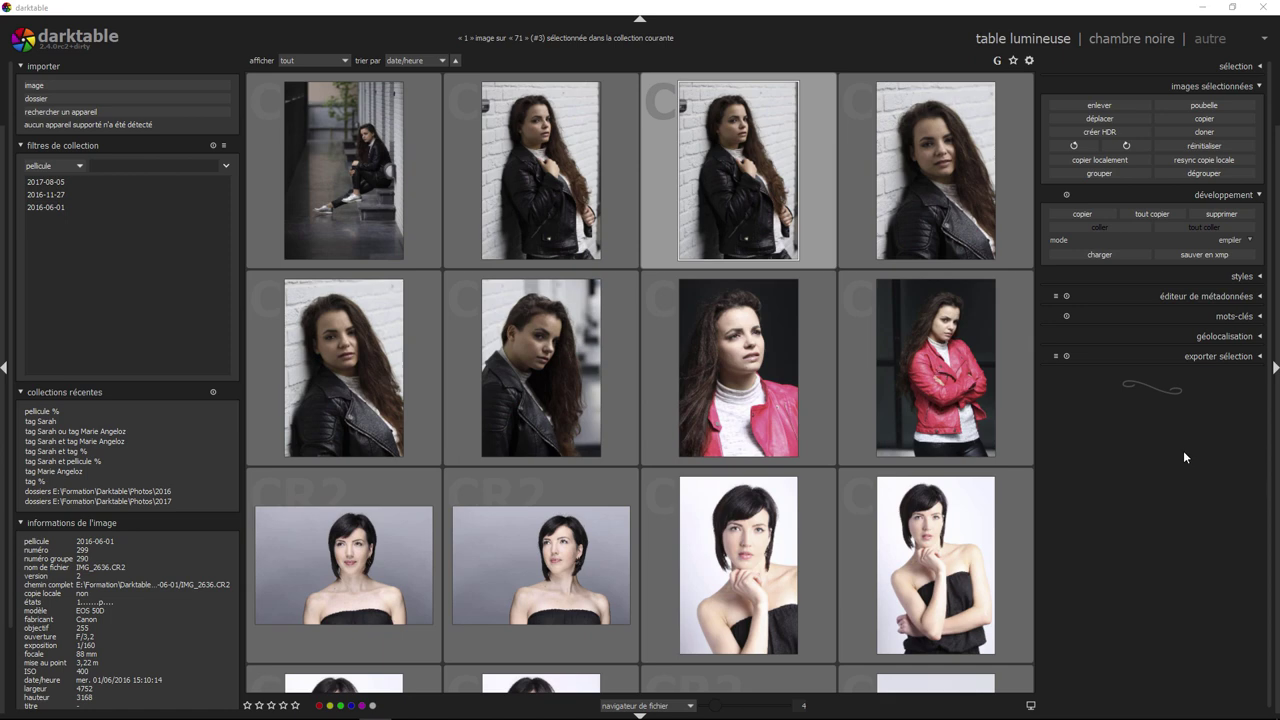
Step: Switch to the 'carte' map view and zoom the map out and back in
click(1265, 45)
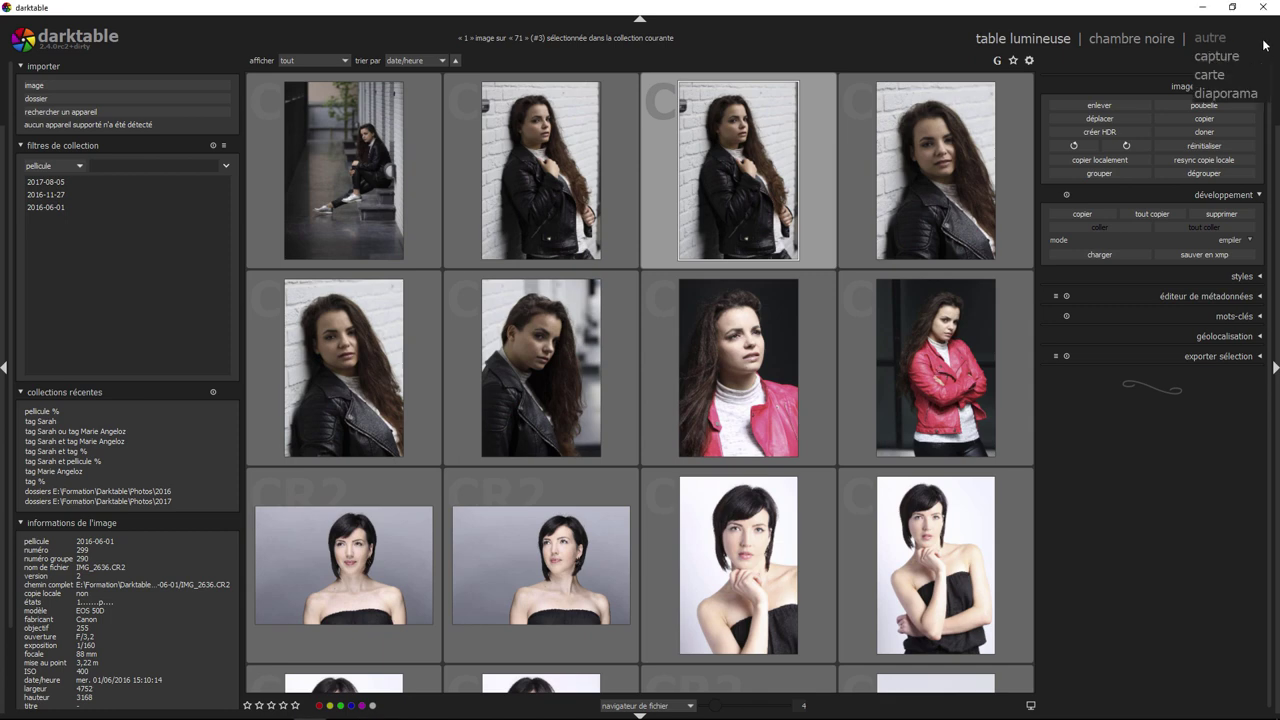
click(1210, 74)
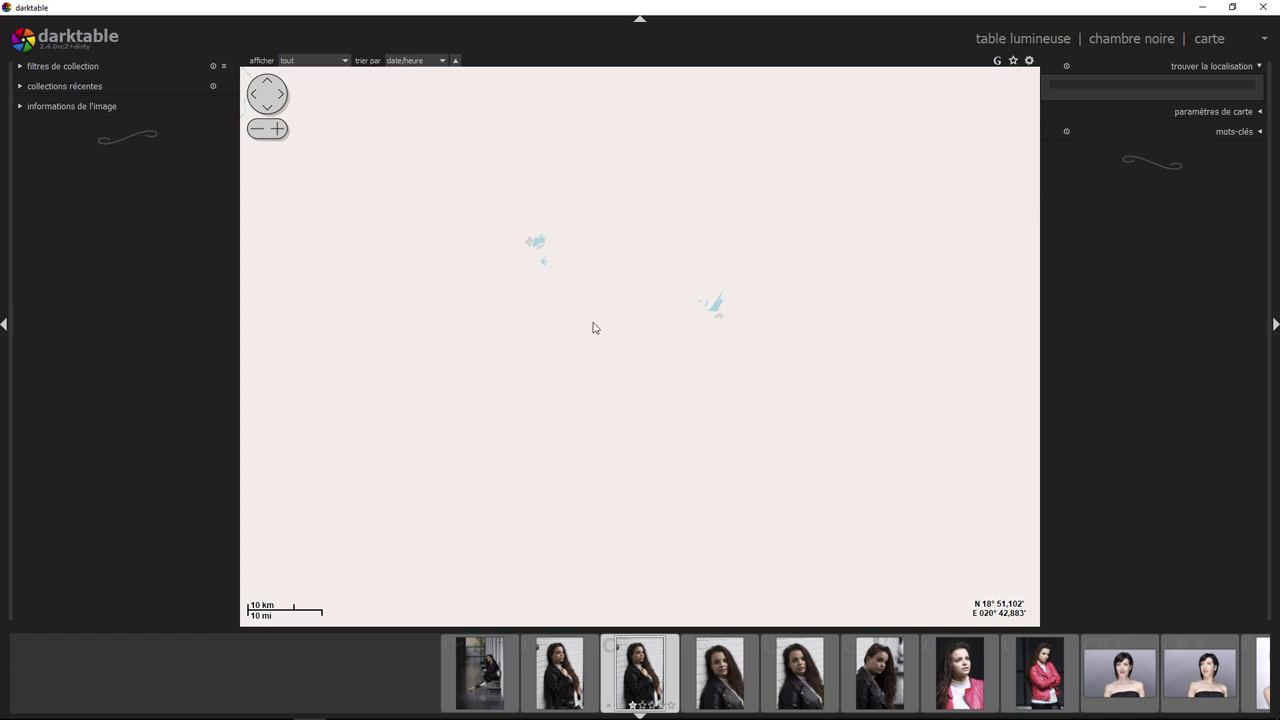
scroll(603, 329, down, 5)
scroll(608, 331, down, 4)
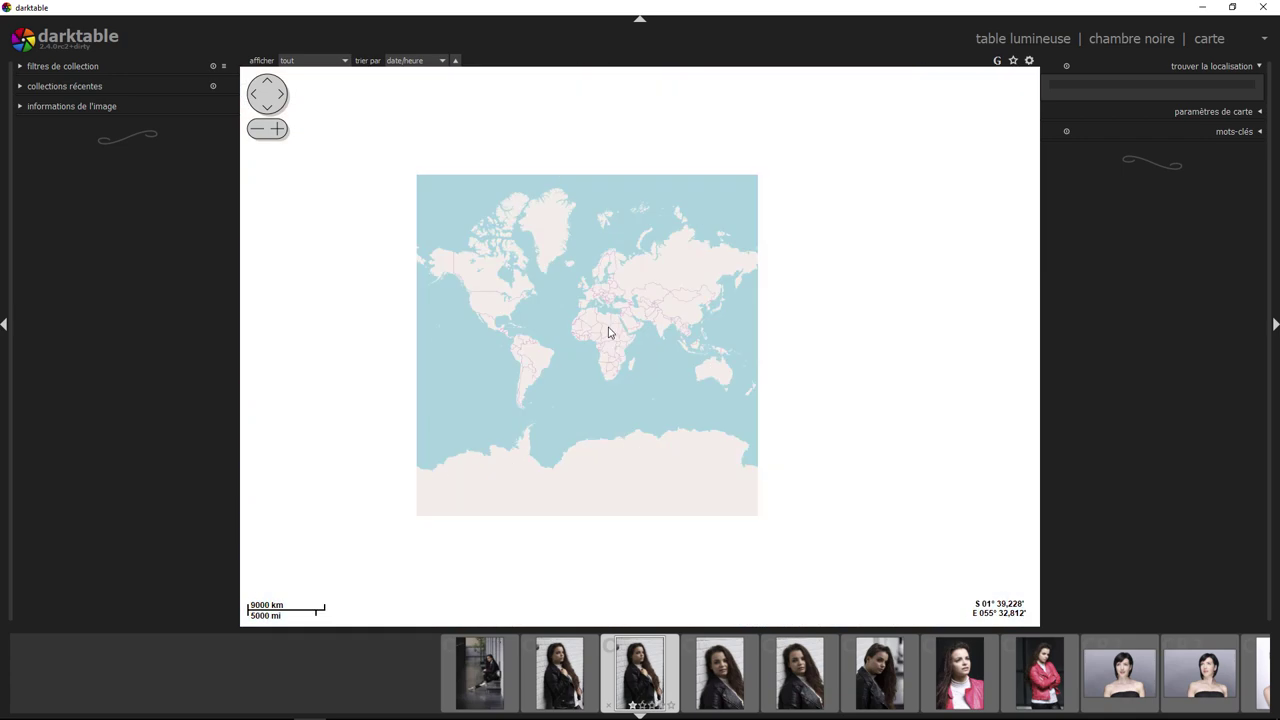
scroll(608, 332, up, 2)
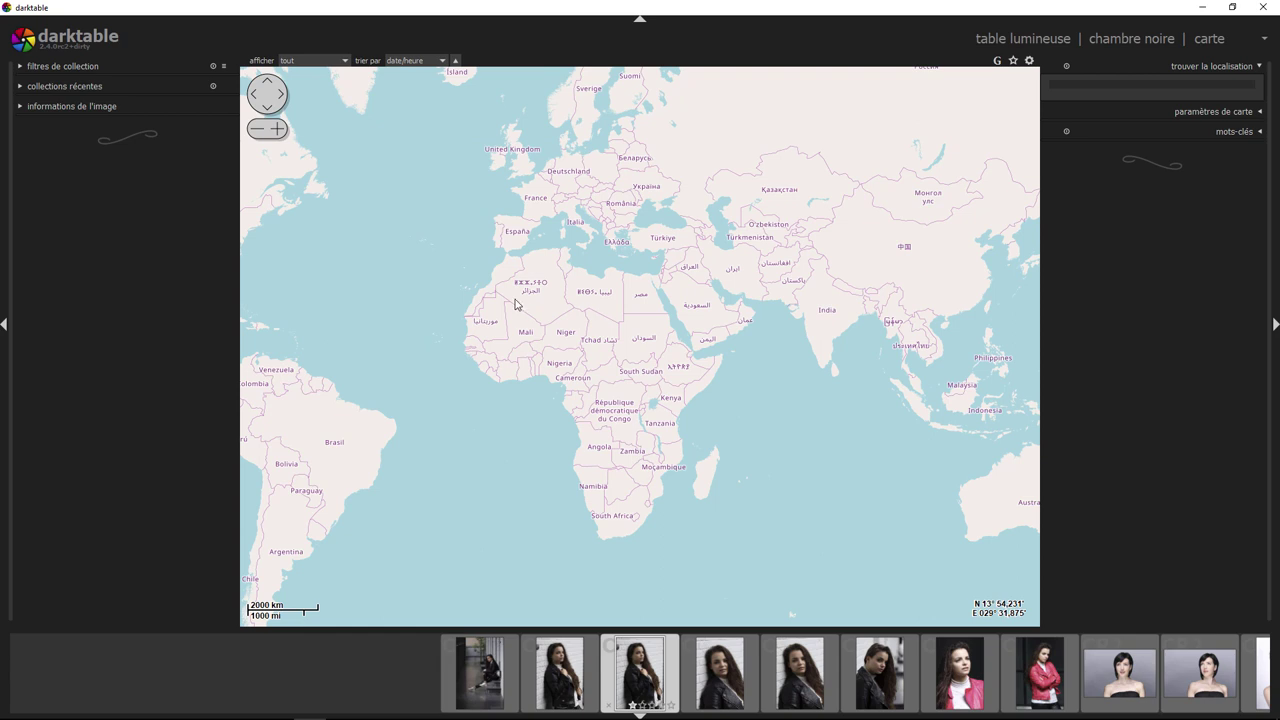